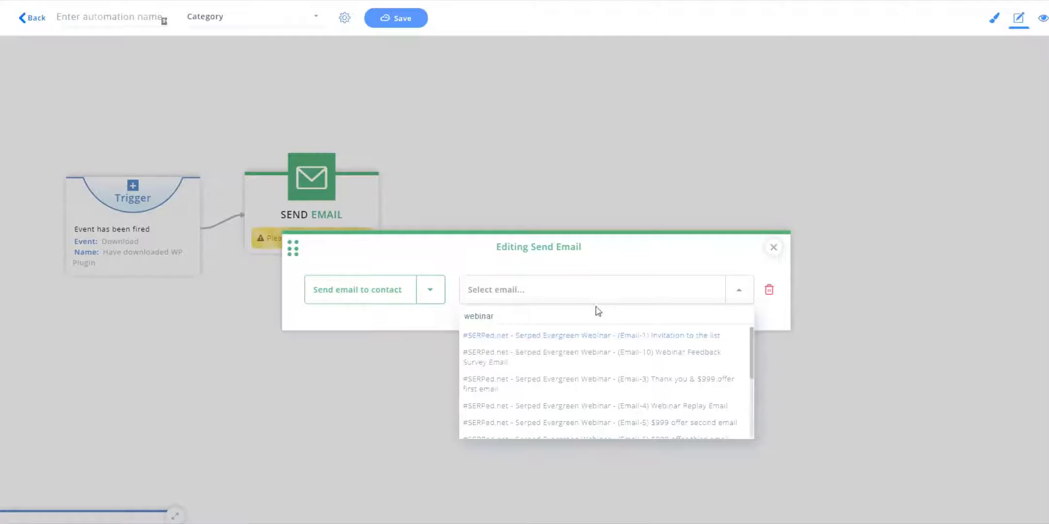
Choose the "Serped Evergreen Webinar - (Email-1) Invitation to the list" email for the first Send Email step and close its editor.
left_click(634, 337)
left_click(775, 249)
left_click_drag(308, 180, 329, 180)
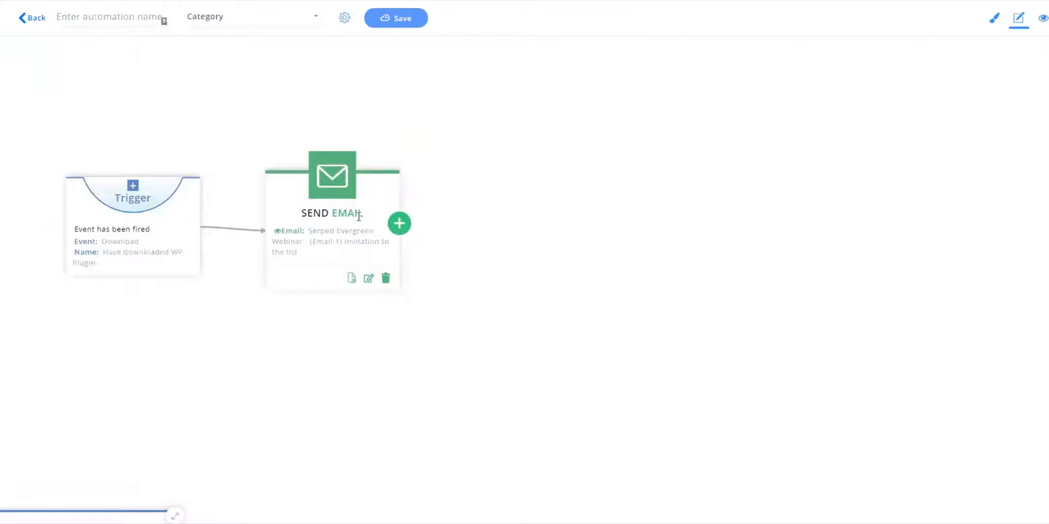
Add a Period delay stop after the first Send Email step.
left_click(399, 223)
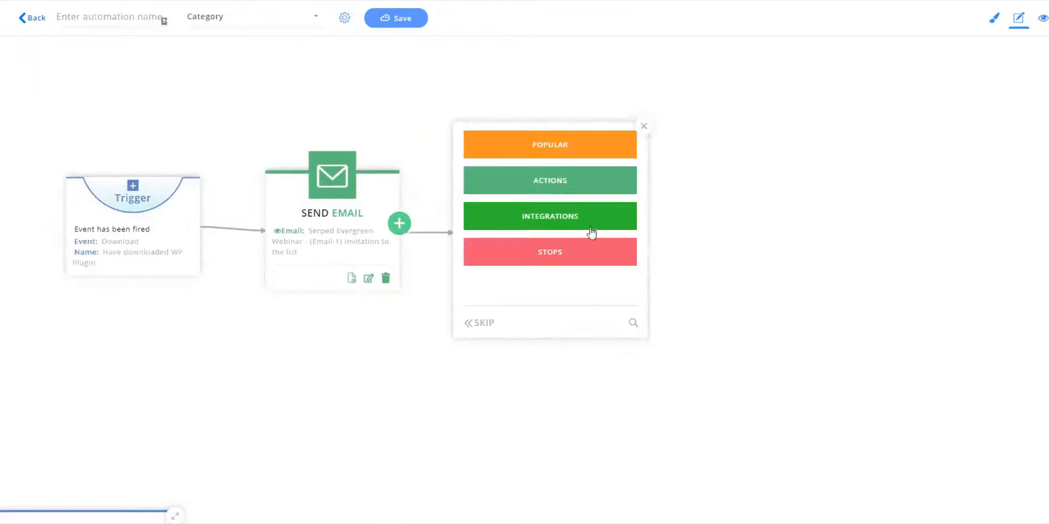
left_click(563, 255)
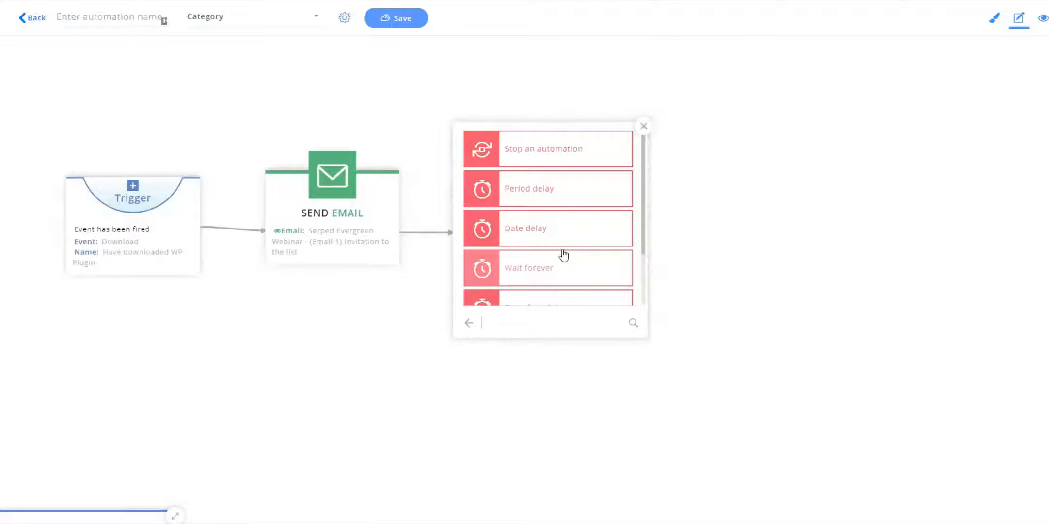
left_click(539, 187)
left_click(529, 260)
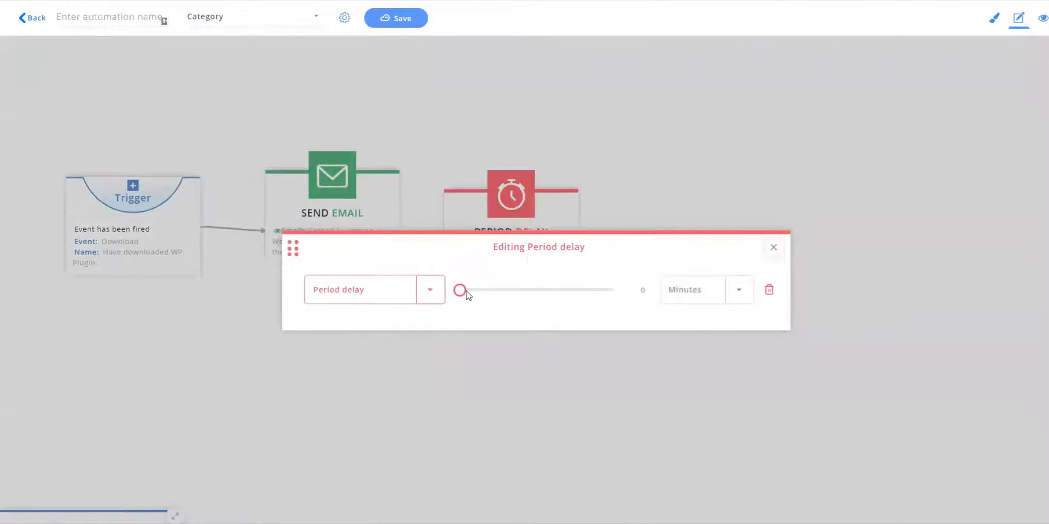
Set the Period delay to wait 3 days and close its editor.
left_click(691, 291)
left_click(678, 350)
left_click_drag(462, 291, 466, 290)
left_click(774, 248)
left_click_drag(515, 198, 530, 198)
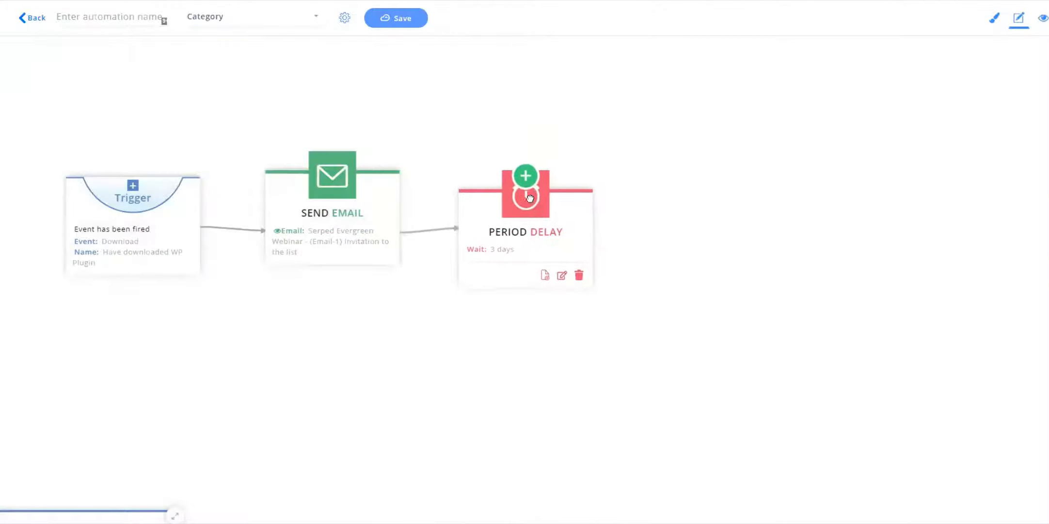
left_click_drag(352, 181, 356, 183)
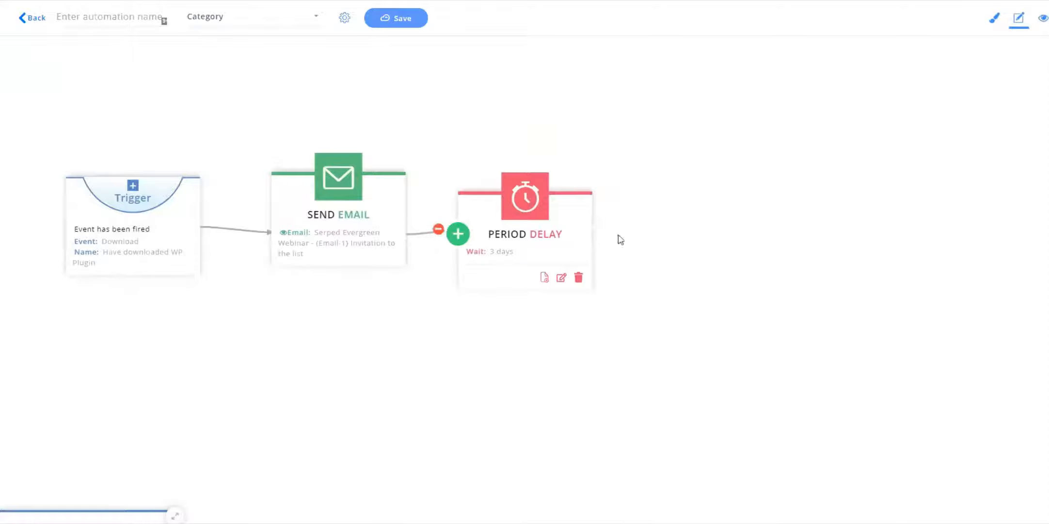
Add a Send email to contact action below the Period delay.
left_click(525, 288)
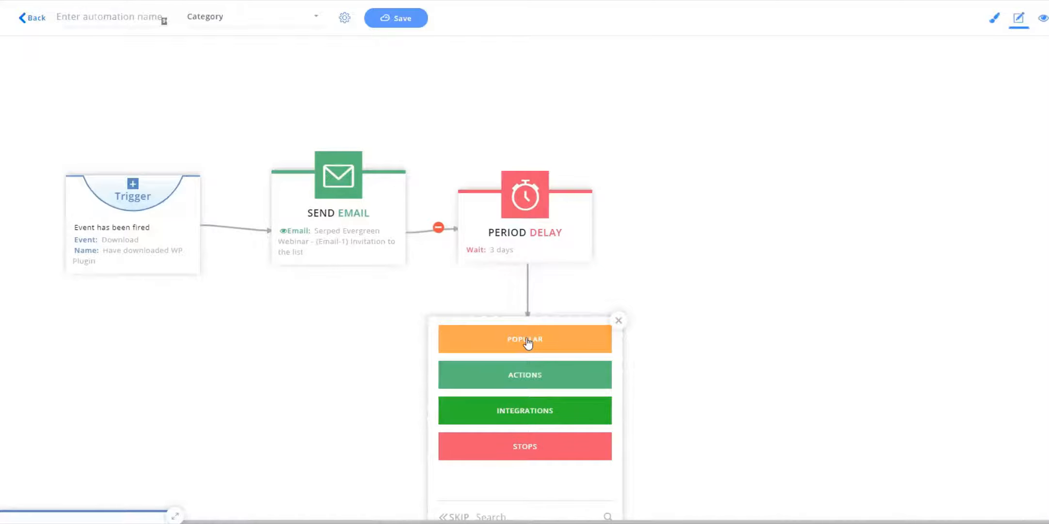
left_click(534, 377)
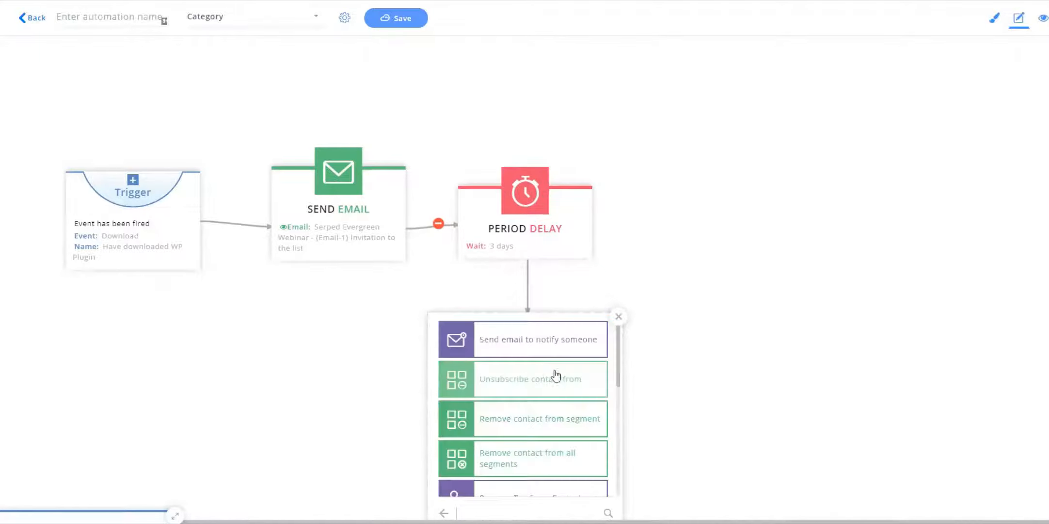
scroll(587, 398, "down", 1)
left_click(444, 513)
left_click(532, 382)
left_click(525, 342)
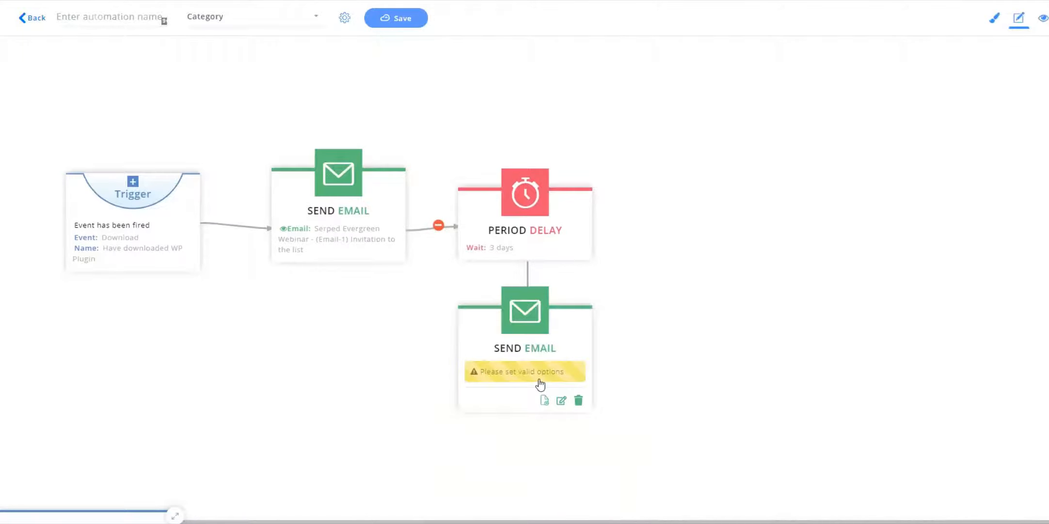
Search for webinar emails and choose "Serped Evergreen Webinar - (Email-3) Thank you & $999 offer first email" for the new Send Email step.
left_click(541, 384)
left_click(555, 289)
type("webina")
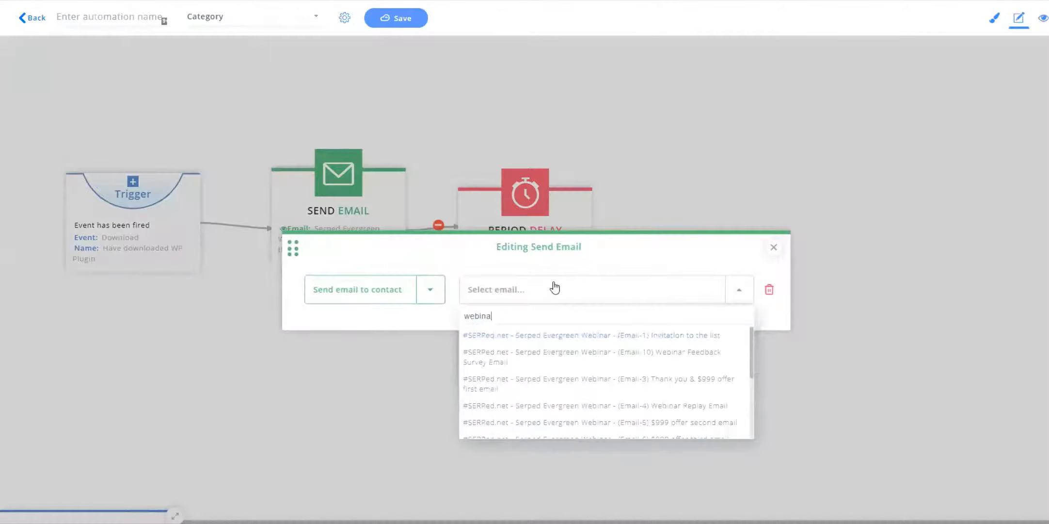
left_click(674, 378)
left_click(774, 248)
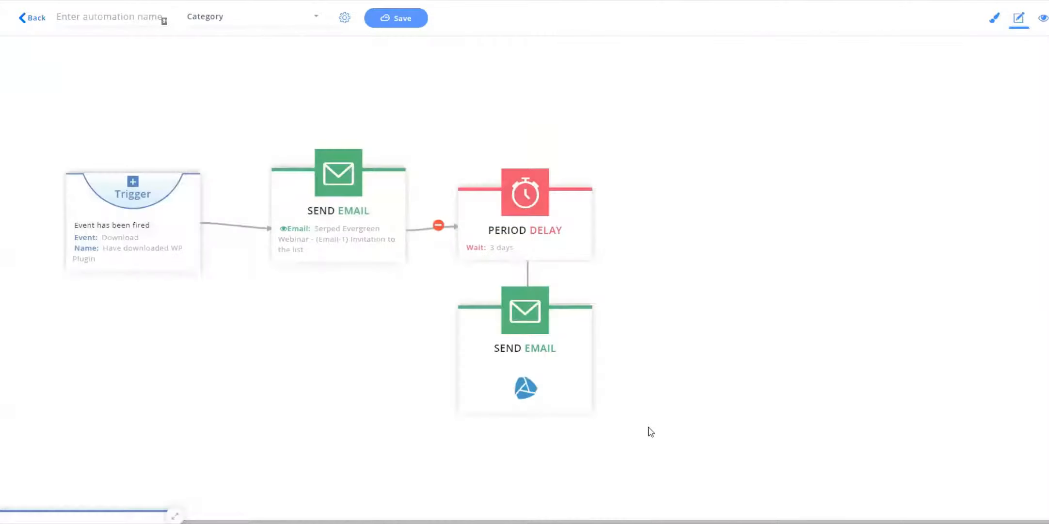
Add a Date delay stop below the second Send Email step.
mouse_move(536, 369)
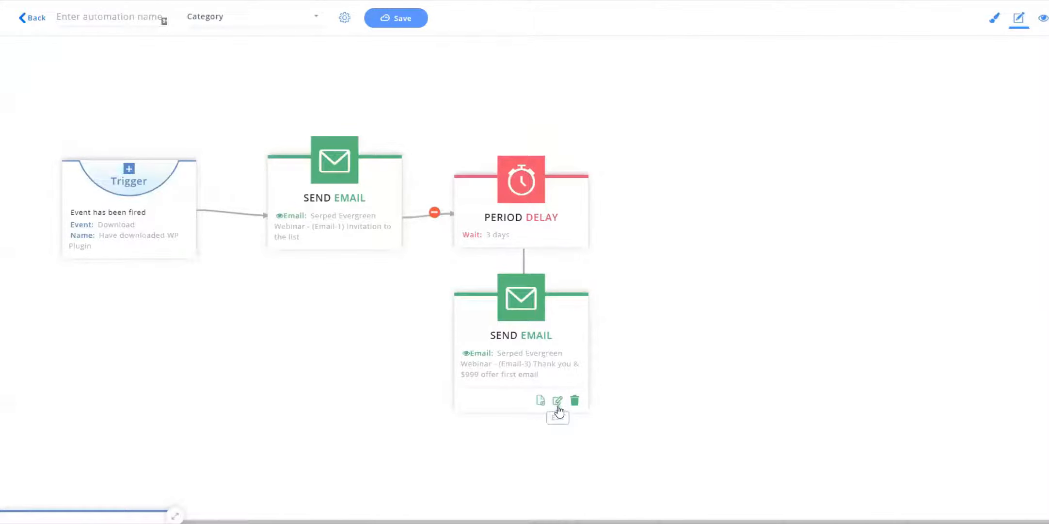
left_click(520, 414)
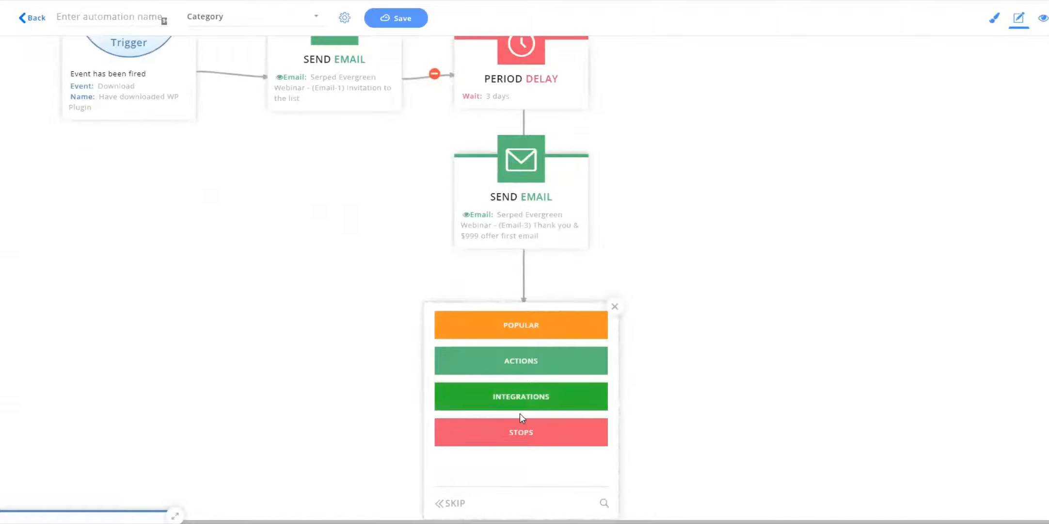
left_click(520, 430)
scroll(559, 402, "down", 2)
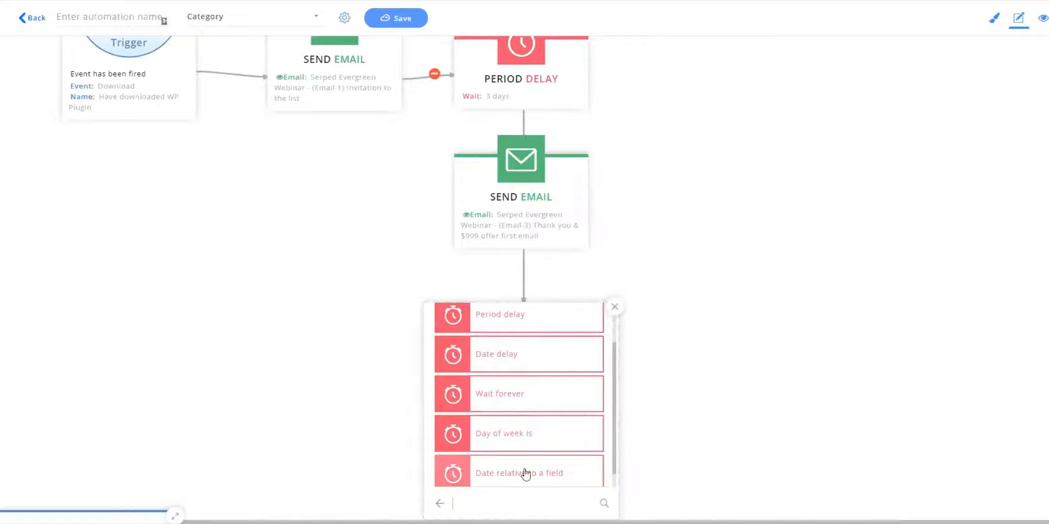
left_click(513, 365)
left_click(522, 380)
Set the Date delay to wait until 2020/07/10 19:00.
left_click(534, 264)
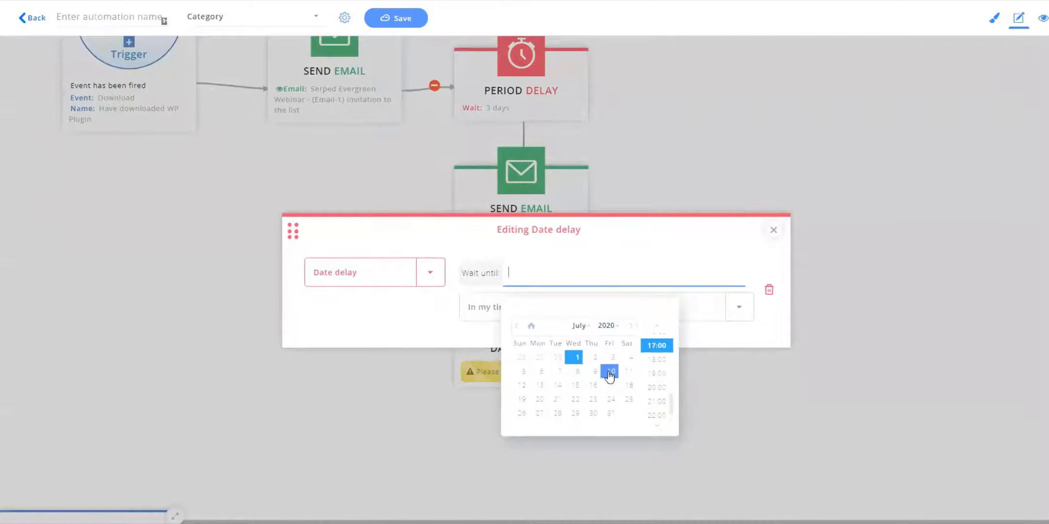
left_click(610, 371)
left_click(656, 372)
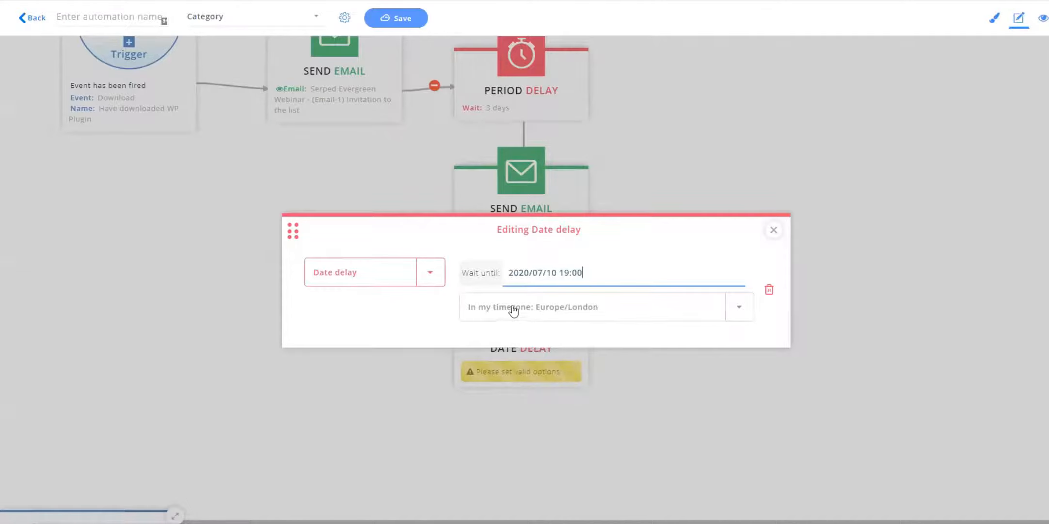
Switch the Date delay's timezone to In contacts timezone and close the editor.
left_click(570, 311)
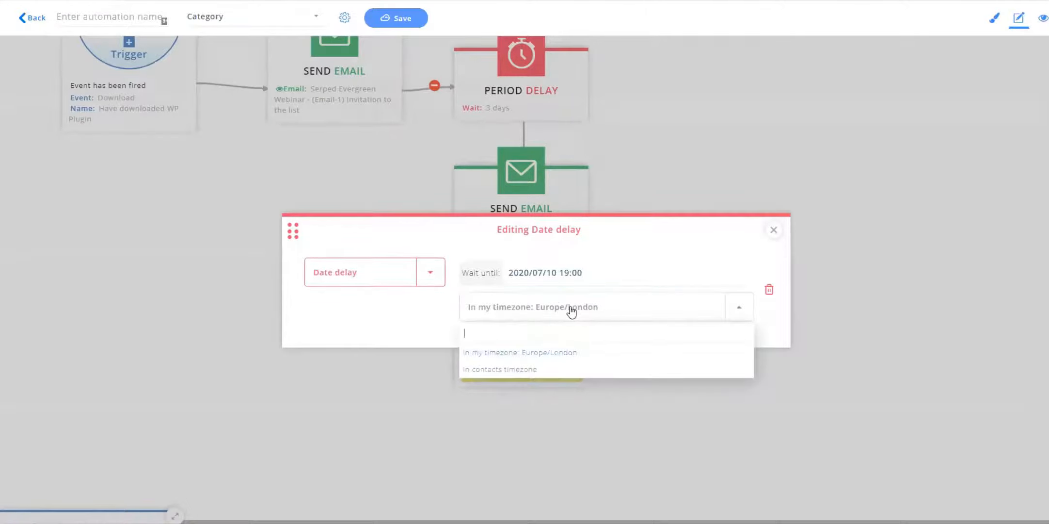
left_click(501, 368)
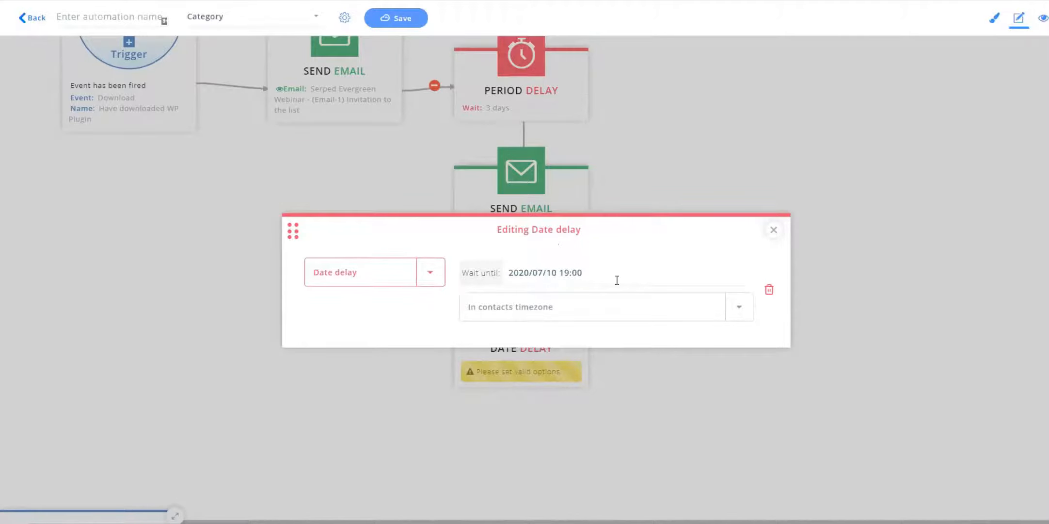
left_click(549, 305)
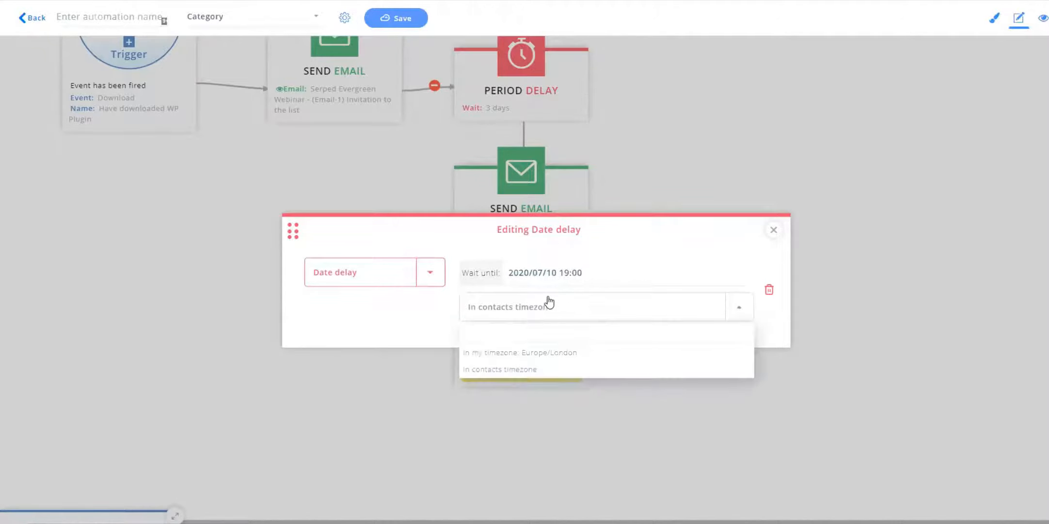
left_click(553, 304)
left_click(774, 230)
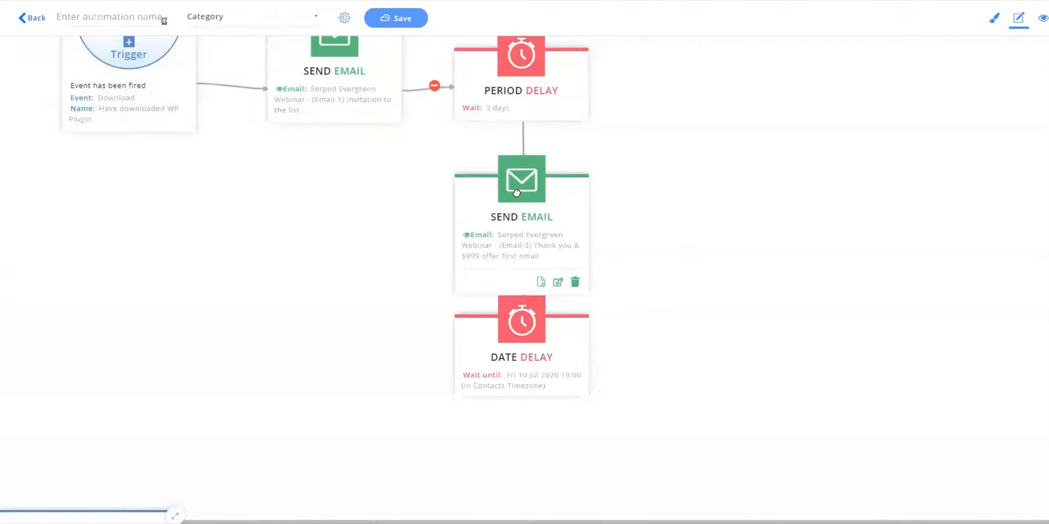
Add a Fork step after the Date delay.
scroll(319, 313, "up", 3)
scroll(319, 313, "down", 4)
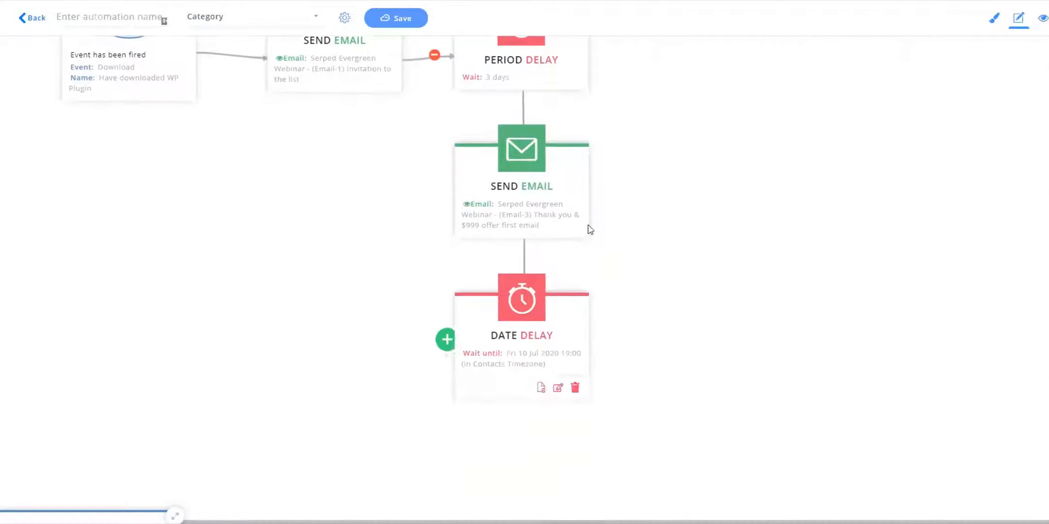
left_click(590, 339)
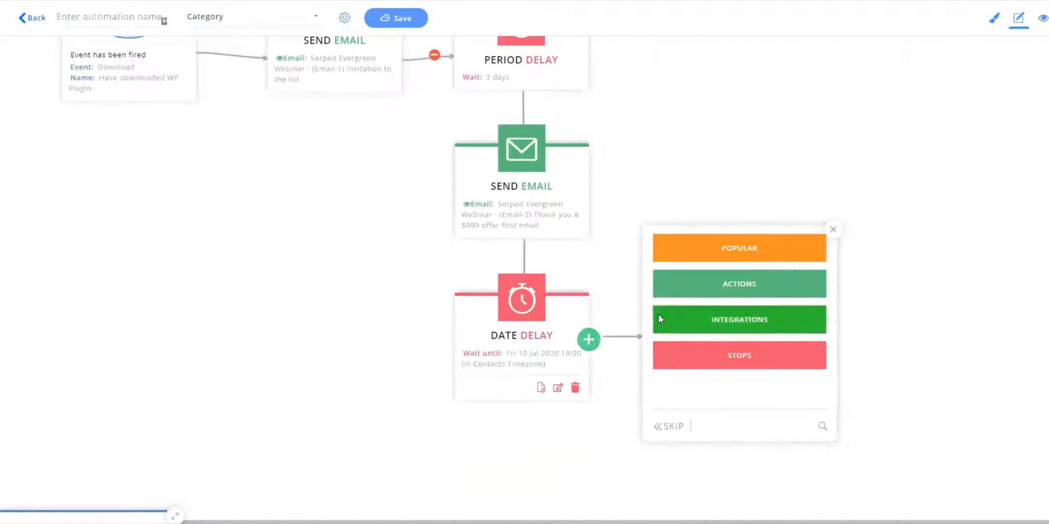
left_click(766, 242)
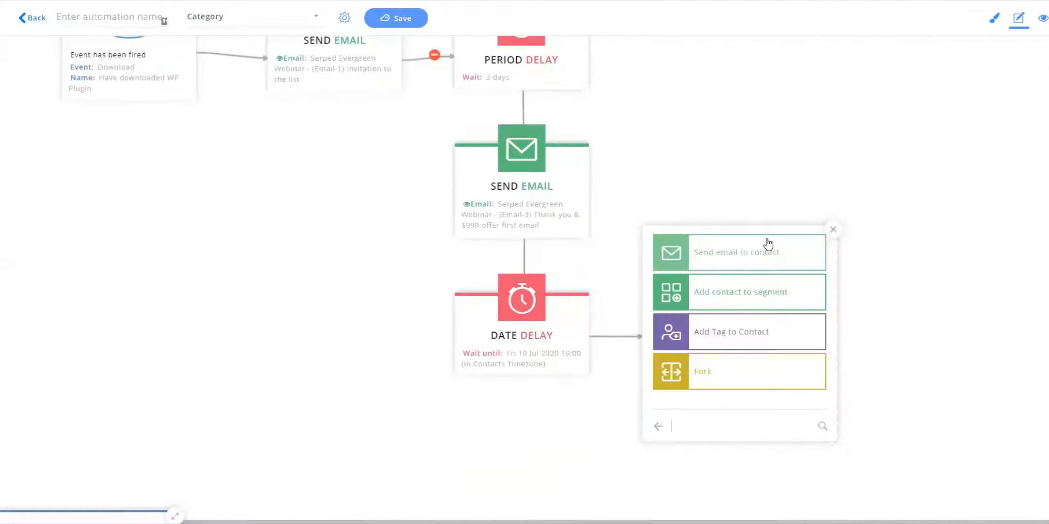
left_click(732, 372)
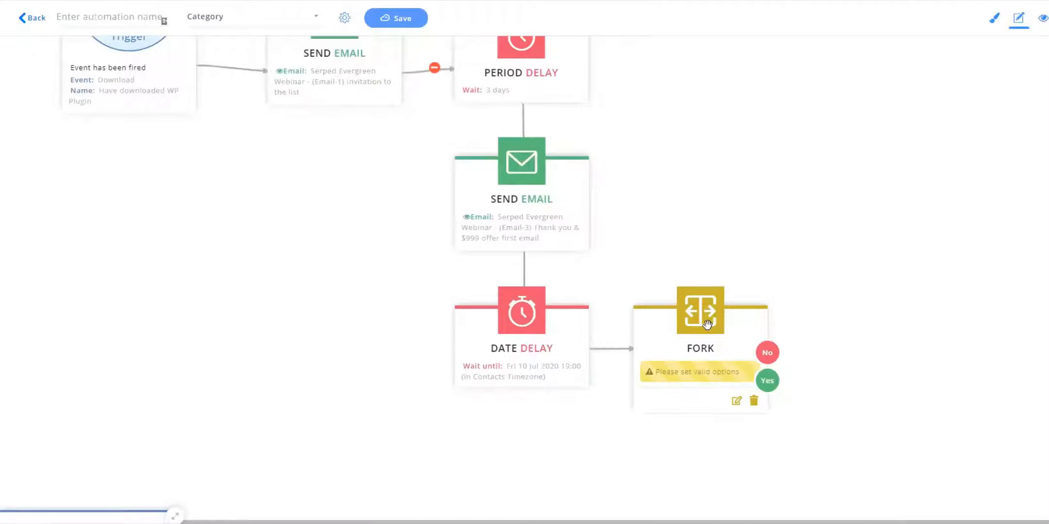
Open the Fork editor and set its condition to Contact opened an email.
mouse_move(747, 373)
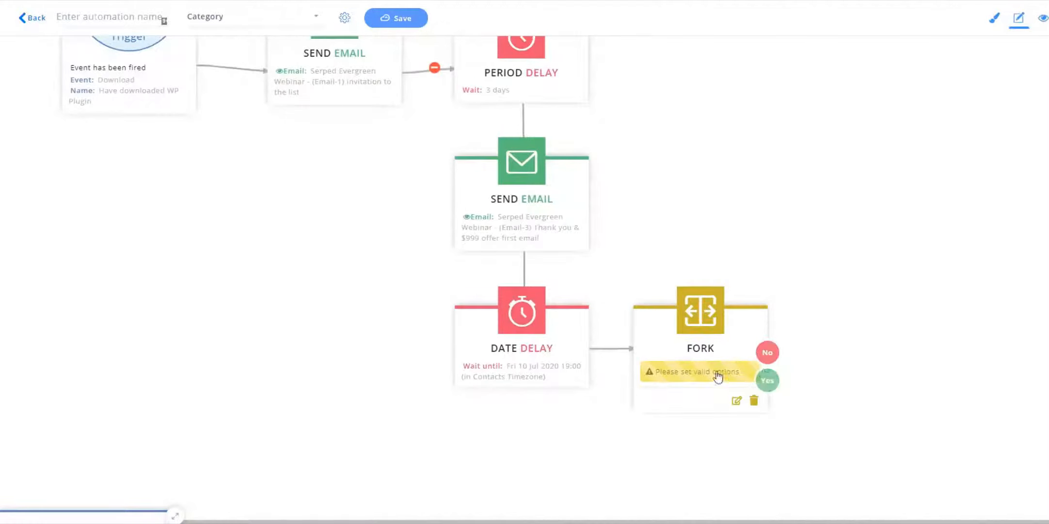
left_click(707, 393)
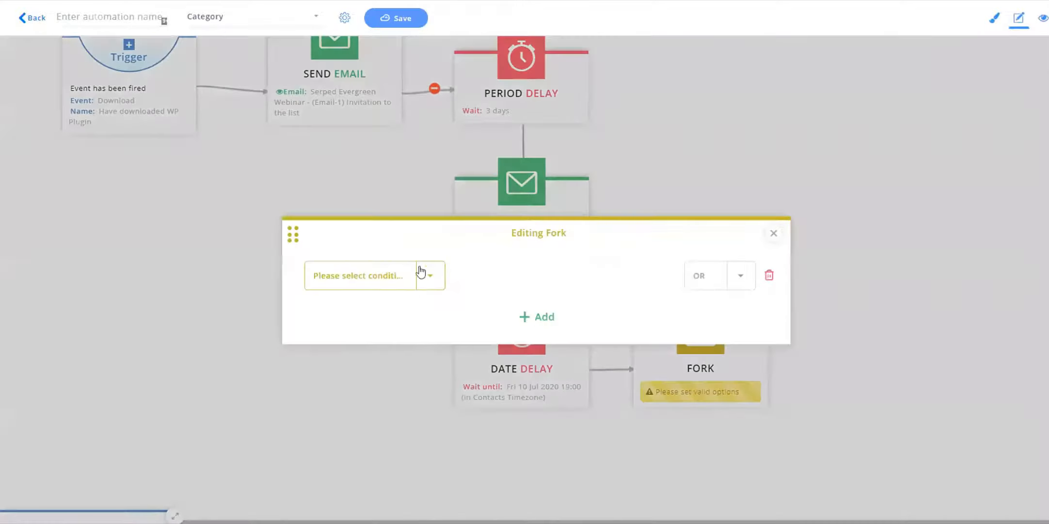
left_click(430, 277)
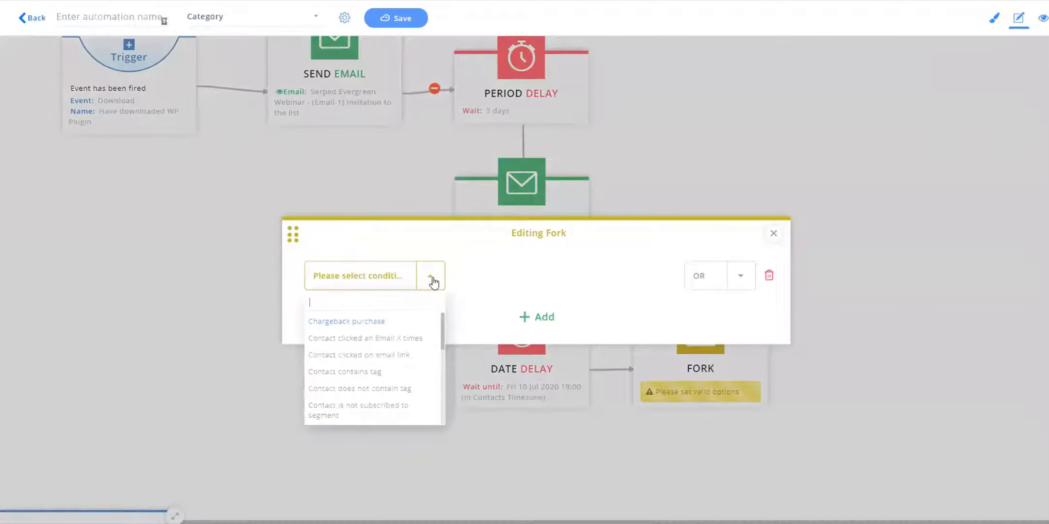
scroll(442, 337, "up", 1)
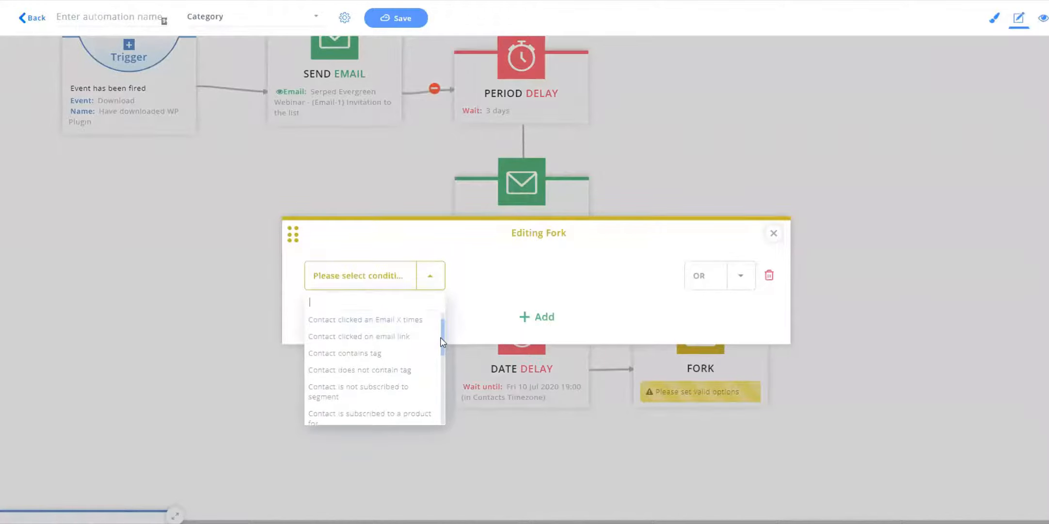
scroll(442, 334, "down", 2)
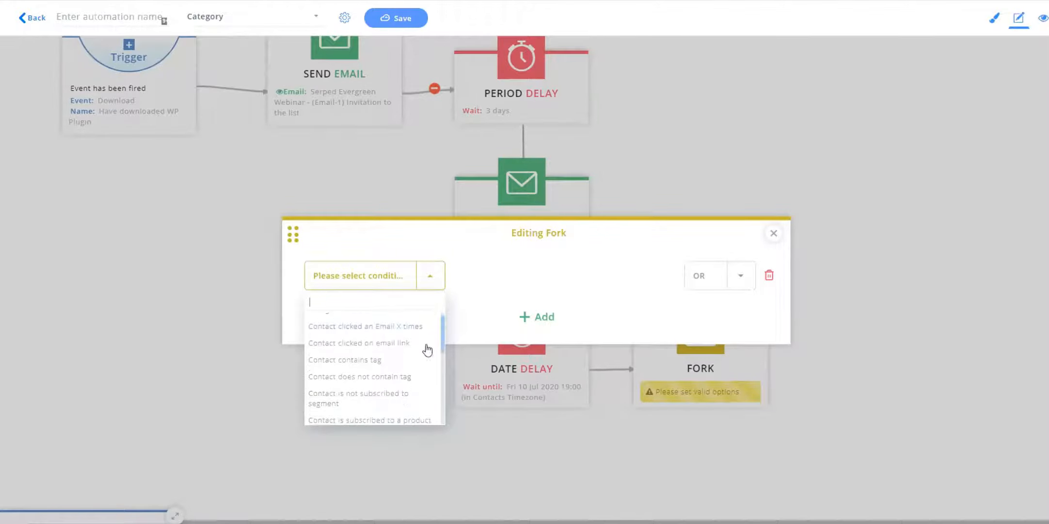
scroll(440, 342, "down", 5)
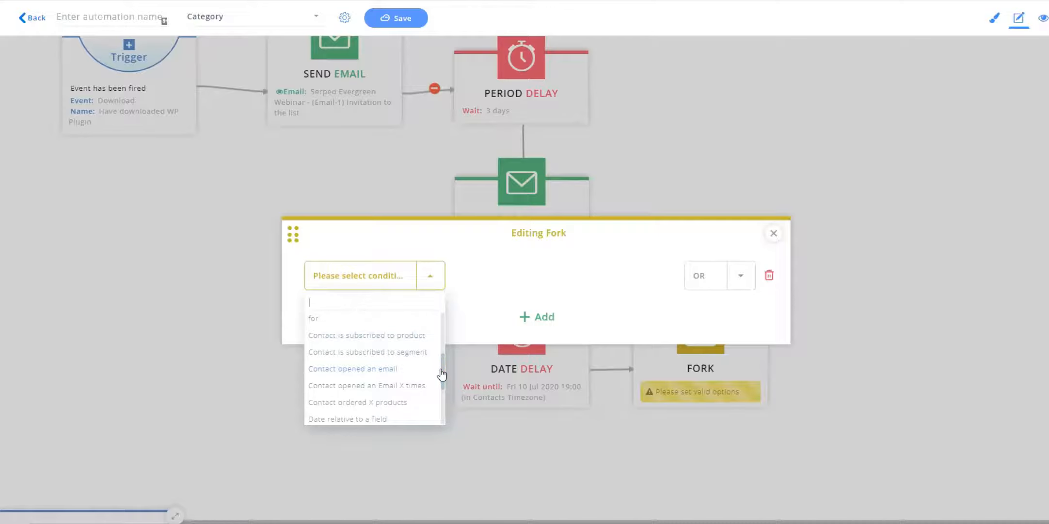
left_click_drag(443, 370, 428, 358)
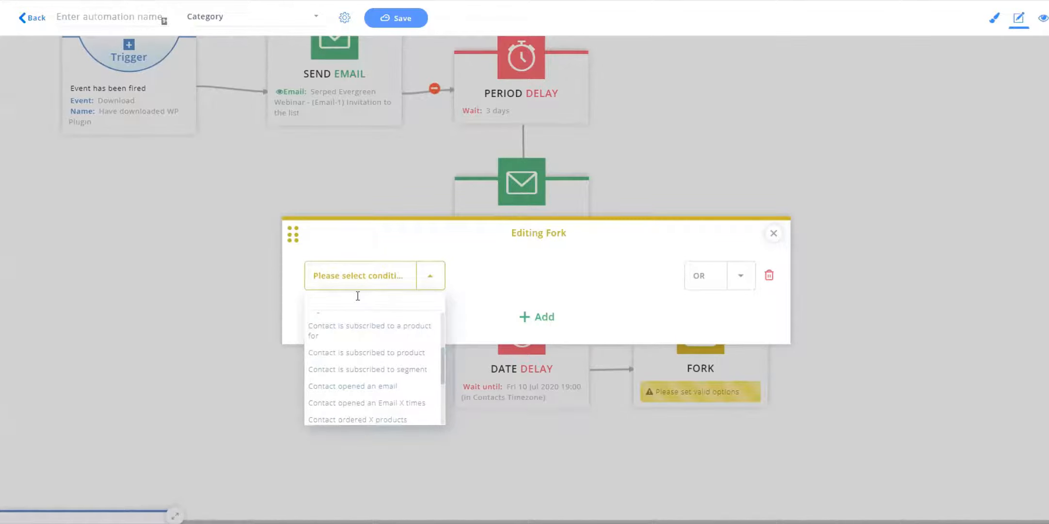
type("we")
key("BackSpace")
type("email")
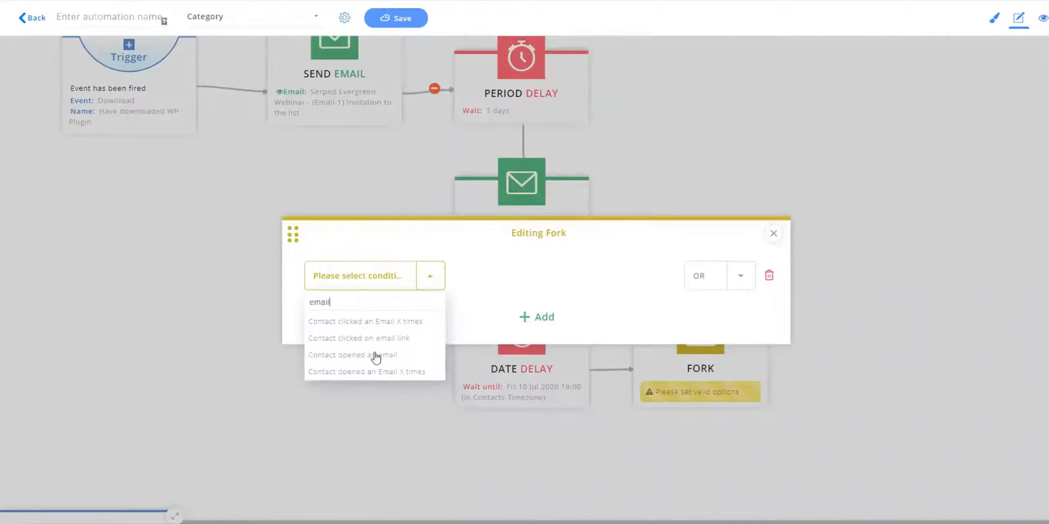
left_click(377, 358)
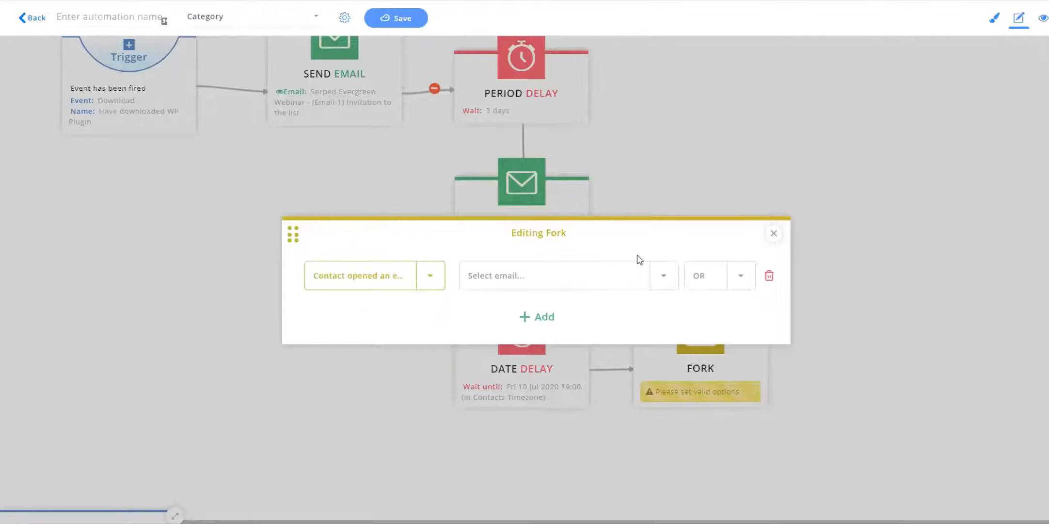
Search for webinar emails and choose a #SERPed.net Serped Evergreen Webinar email for the Fork condition.
left_click(585, 277)
type("webinar")
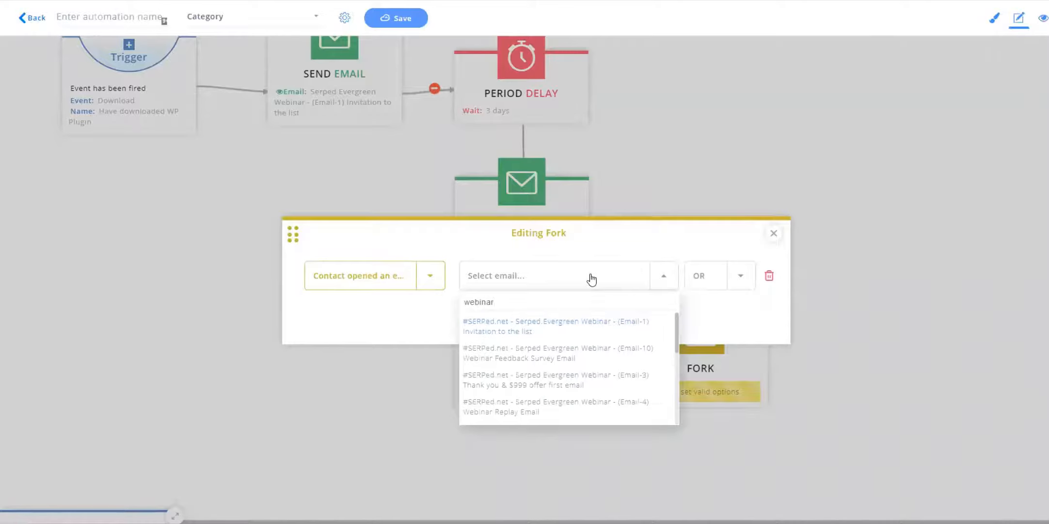
left_click(570, 321)
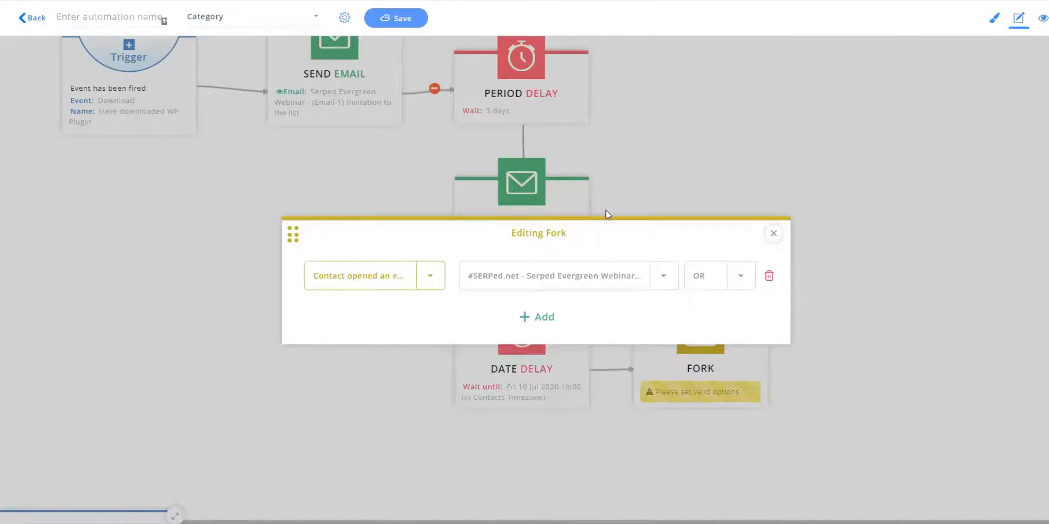
Review the connector options for the Fork condition and close the Fork editor.
left_click(741, 275)
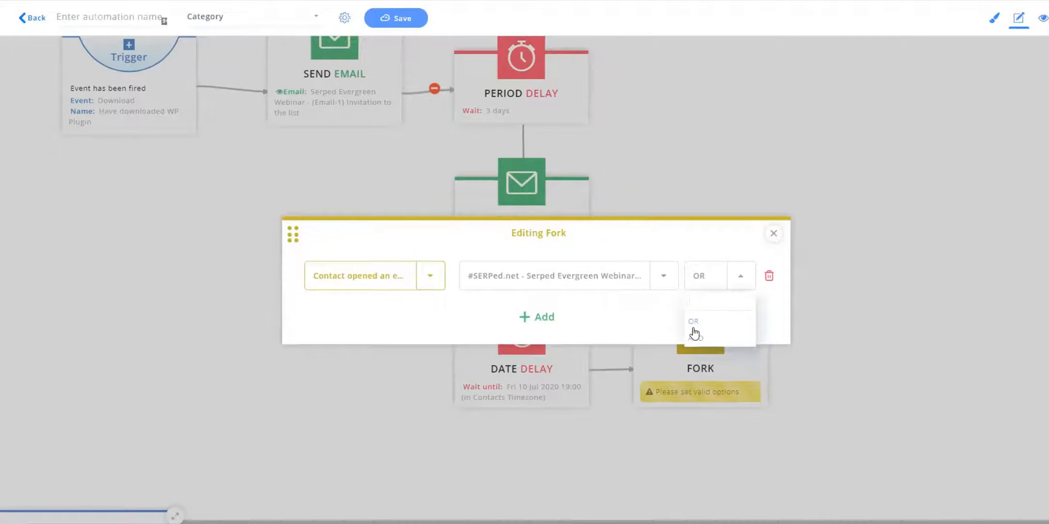
left_click(610, 318)
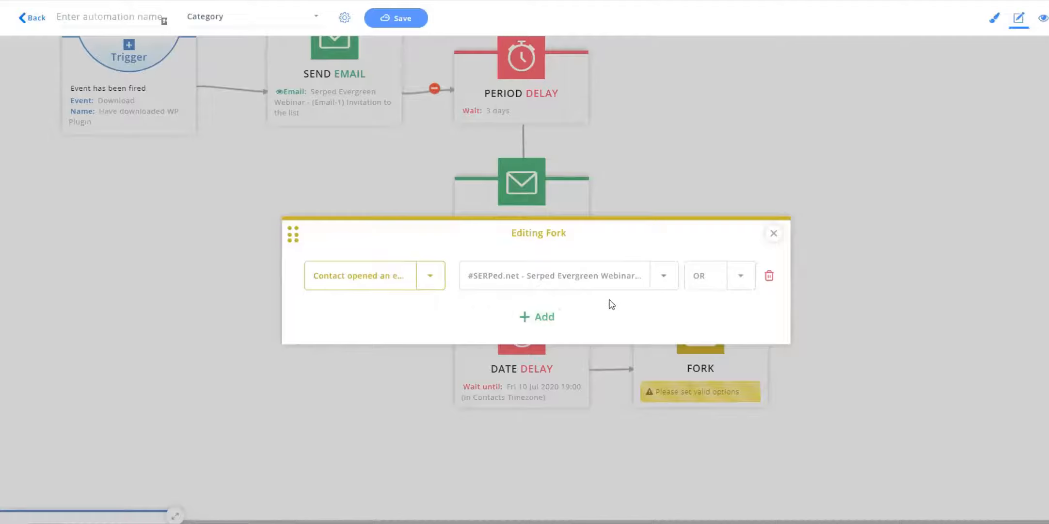
left_click(747, 290)
left_click(645, 322)
left_click(774, 234)
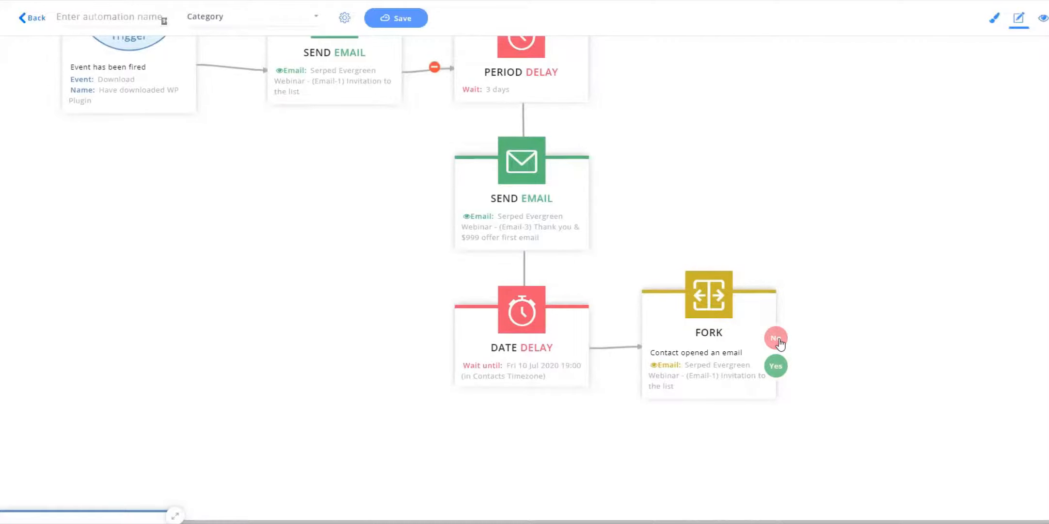
Connect the Fork's No branch back to an earlier Send Email step in the workflow.
scroll(826, 252, "up", 2)
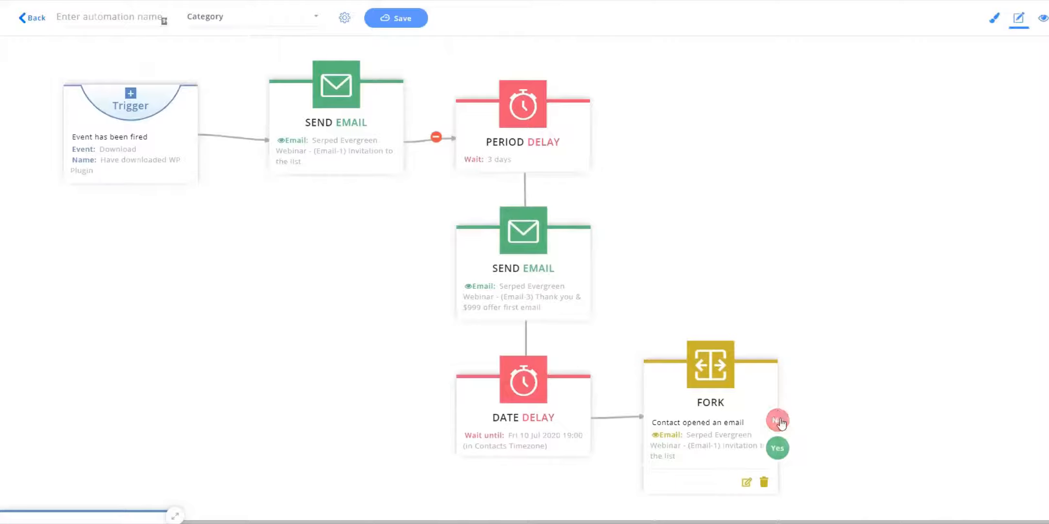
left_click(779, 420)
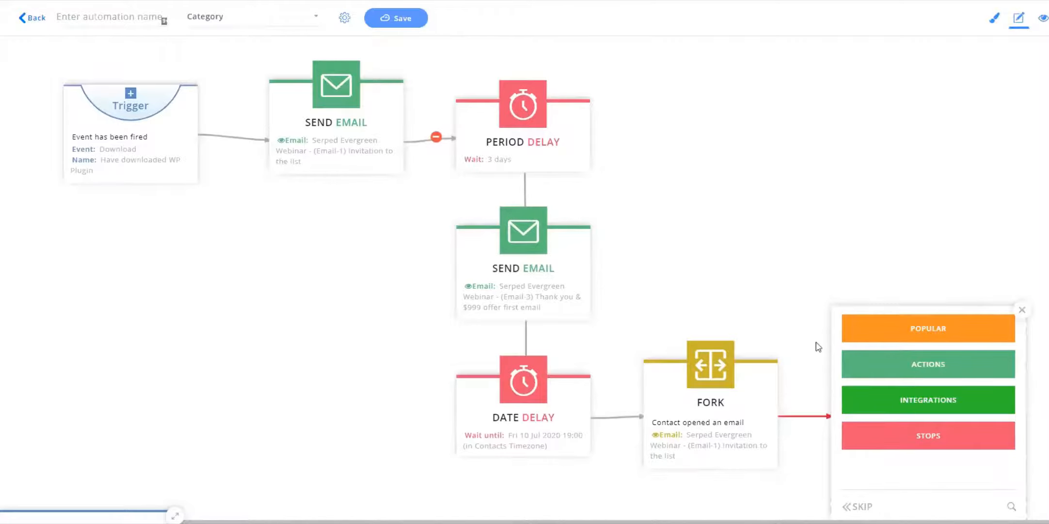
scroll(829, 315, "down", 3)
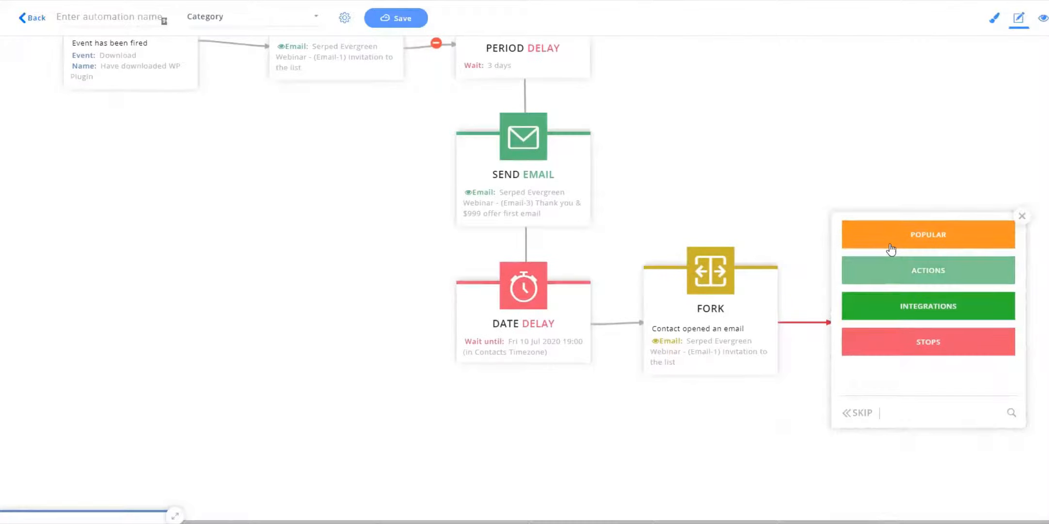
left_click(860, 413)
left_click(594, 182)
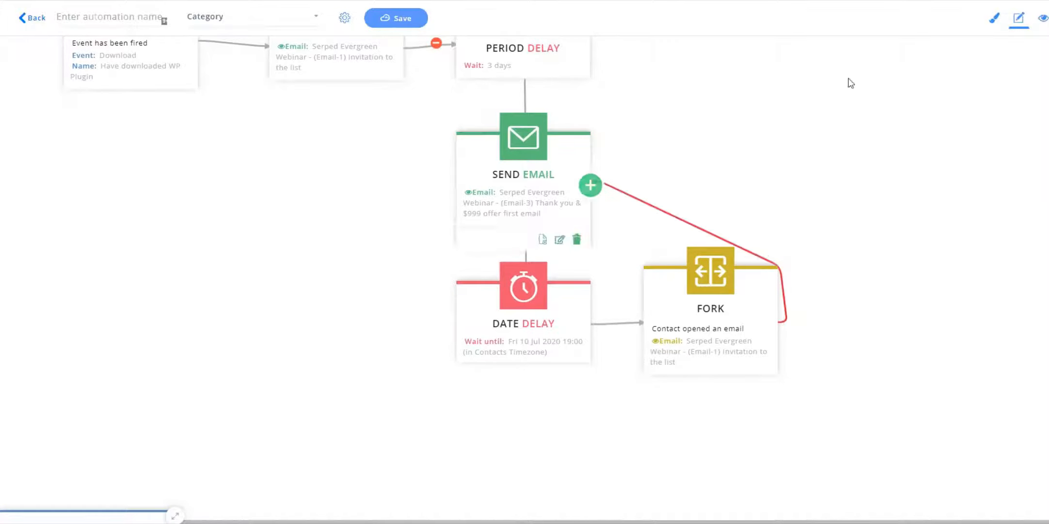
Add a second Fork condition, Contact opened an email, for the Serped Evergreen Webinar (Email-3) Thank you & $999 offer first email.
scroll(748, 218, "up", 5)
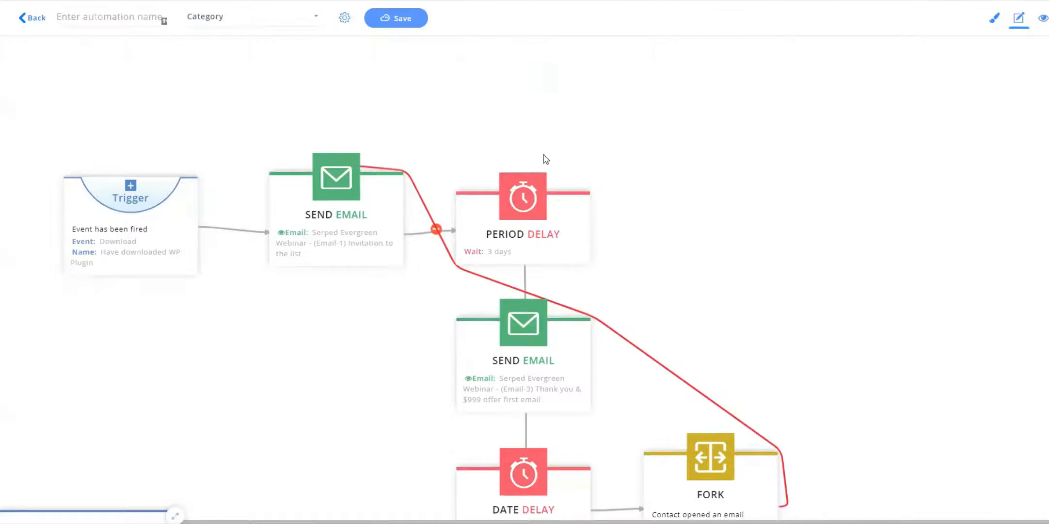
scroll(800, 204, "down", 3)
scroll(800, 204, "up", 2)
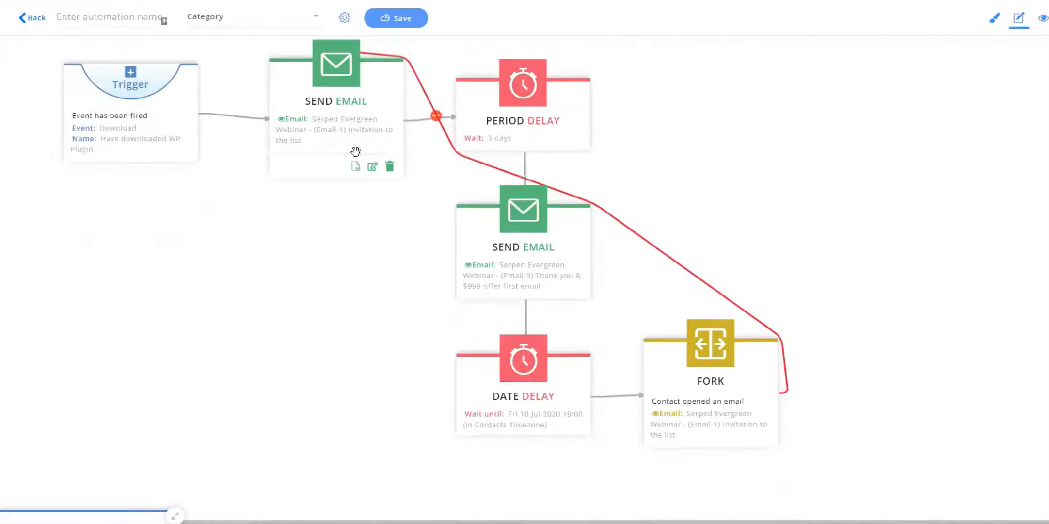
scroll(777, 282, "down", 3)
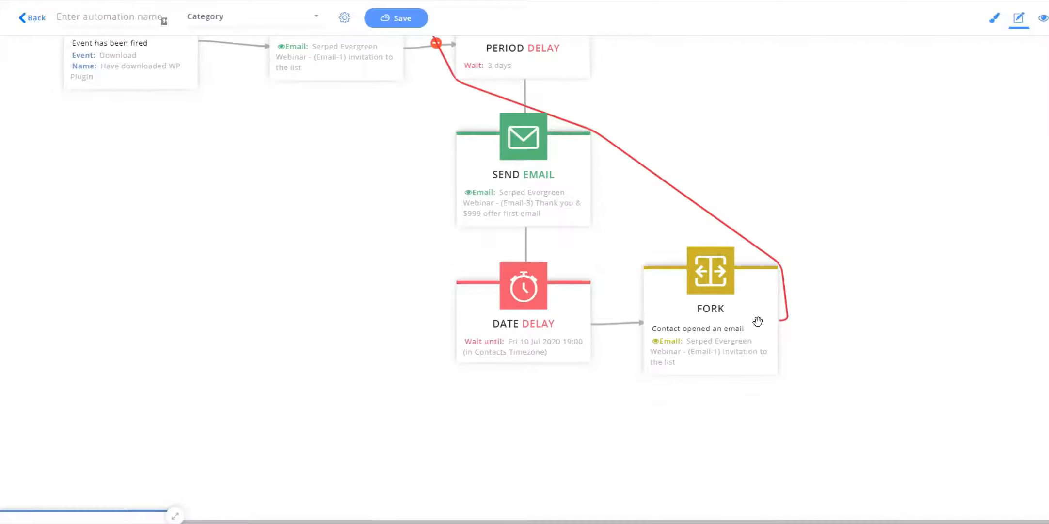
left_click(747, 389)
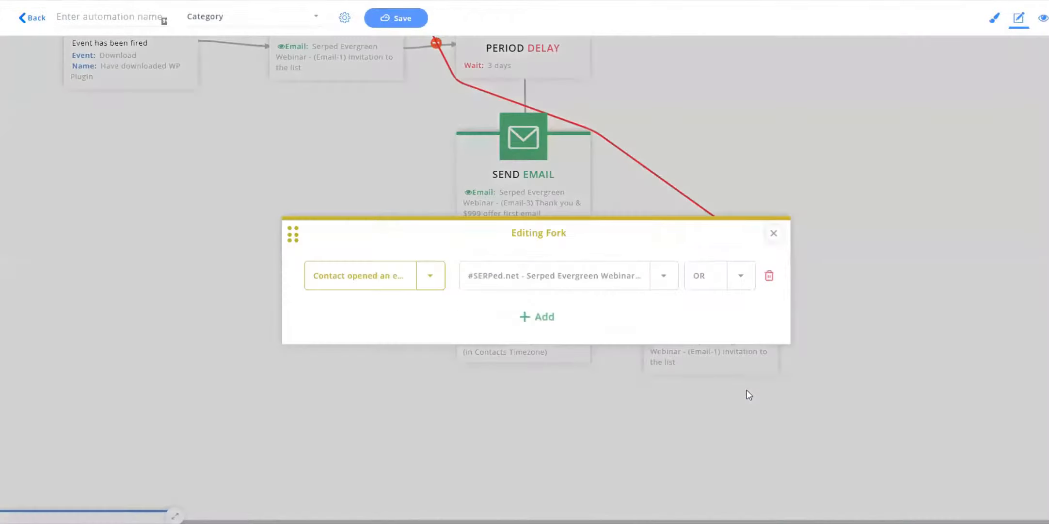
left_click(536, 318)
left_click(424, 294)
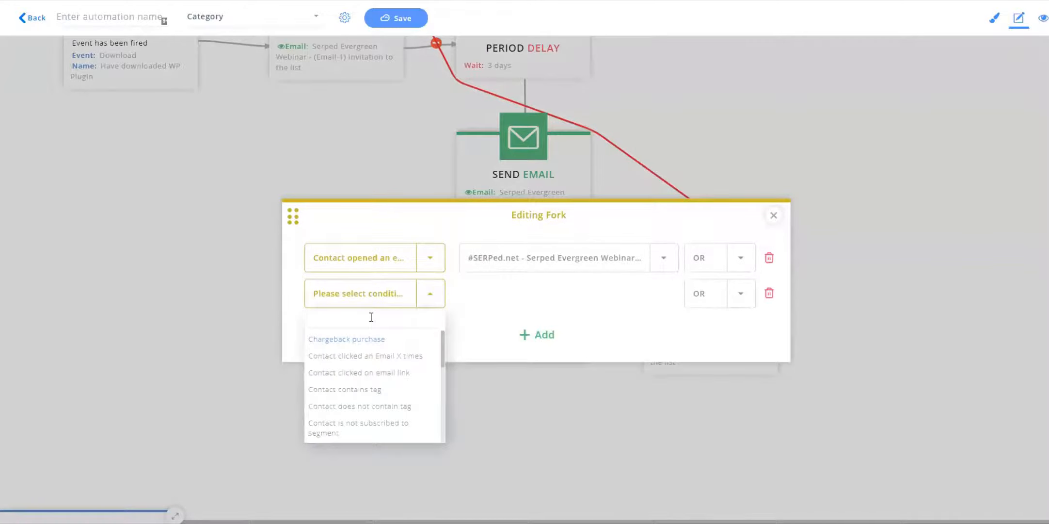
type("open")
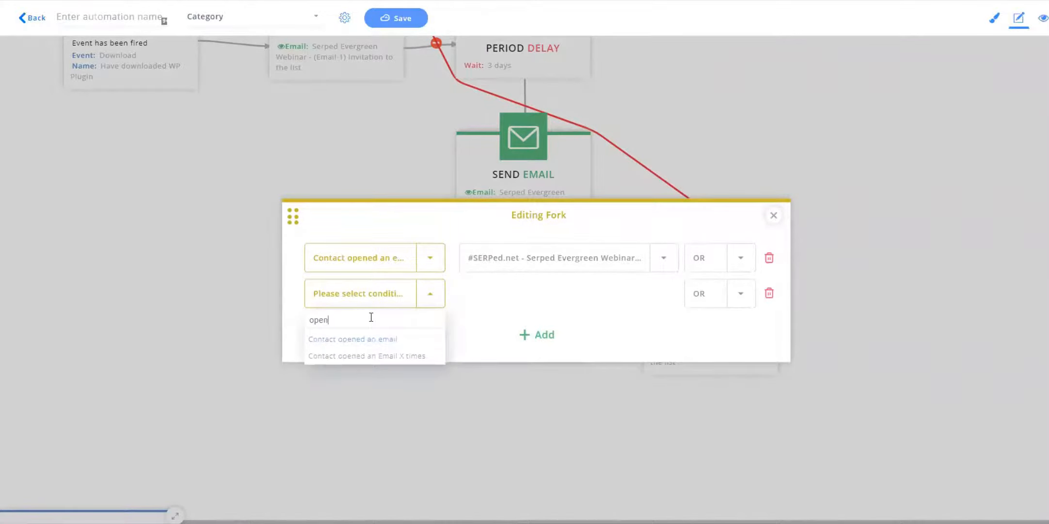
left_click(383, 339)
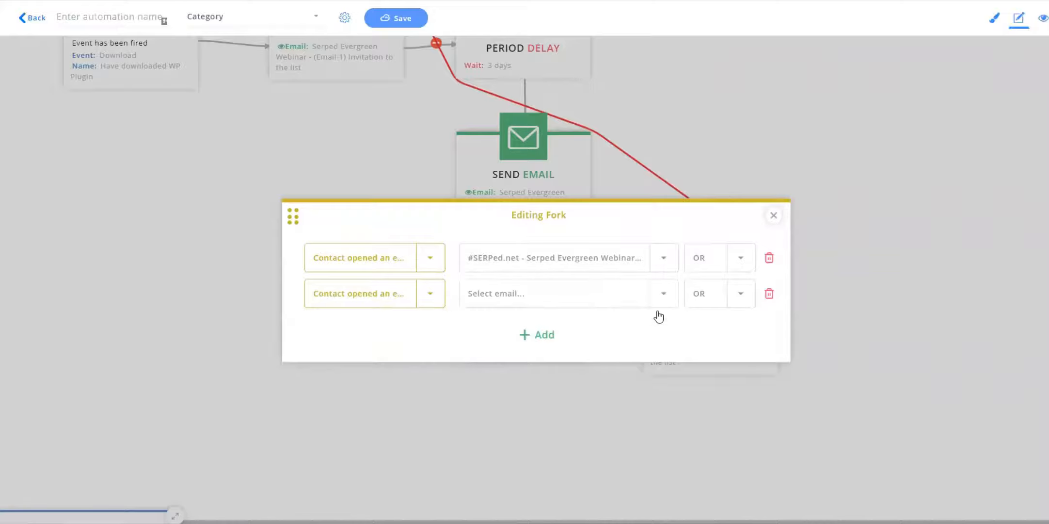
left_click(606, 299)
type("webina")
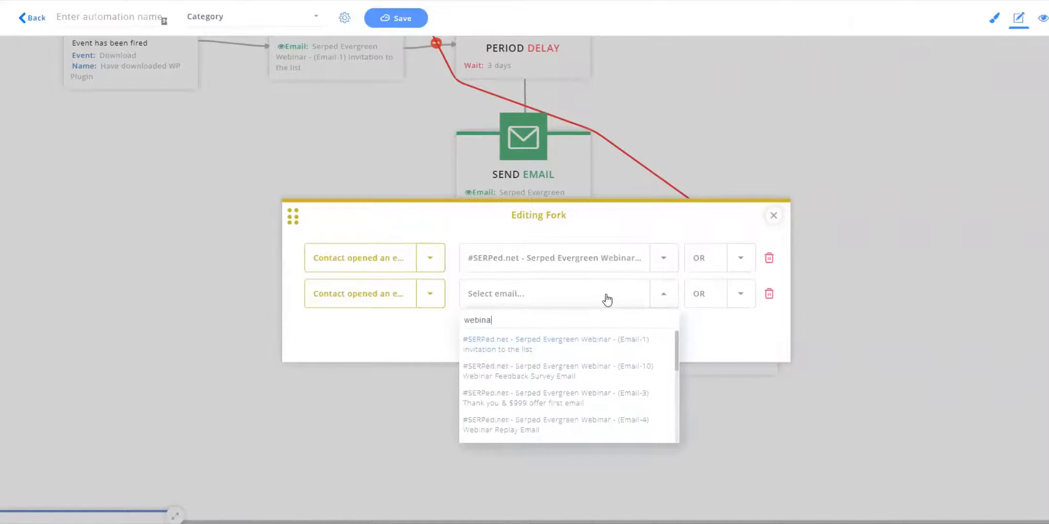
left_click(610, 393)
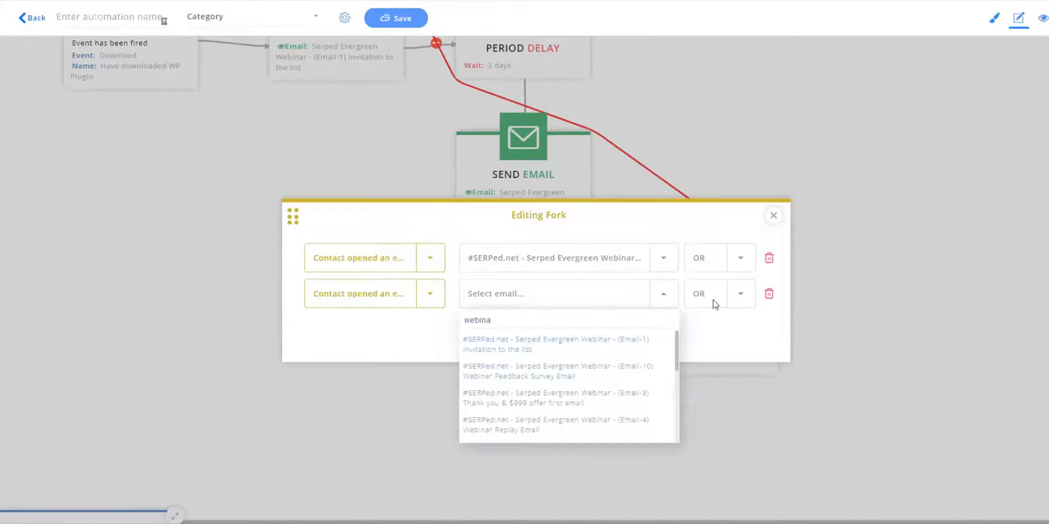
left_click(773, 217)
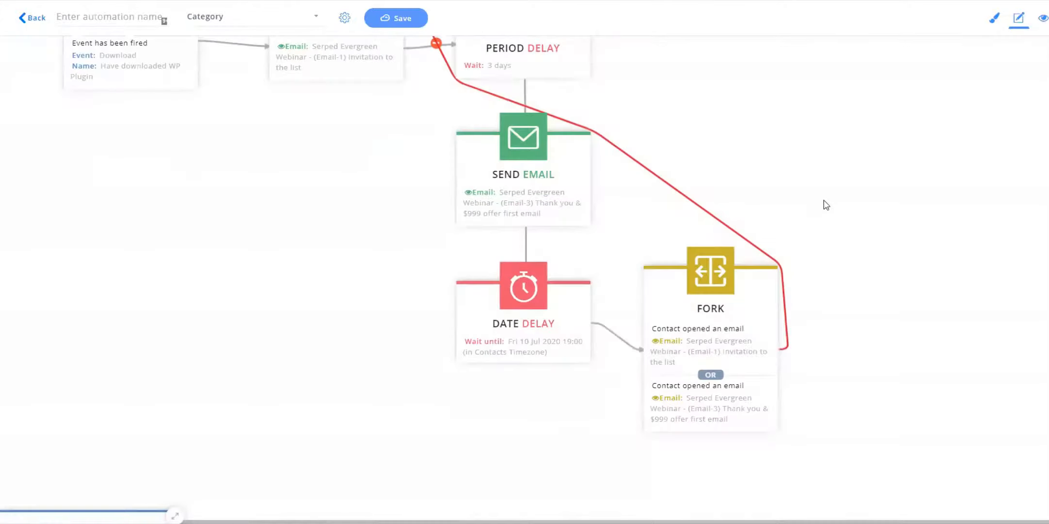
Set both Fork condition connectors to AND.
scroll(835, 215, "up", 1)
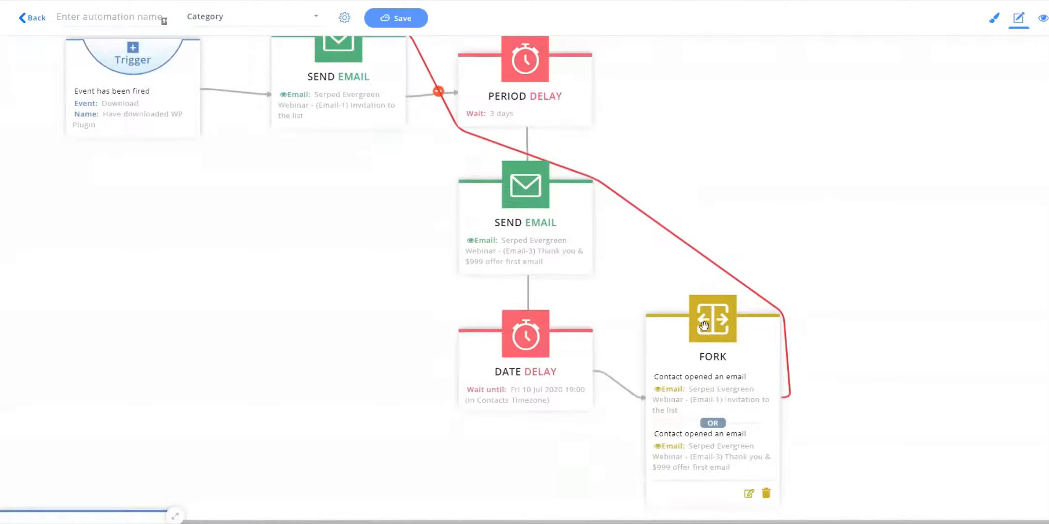
scroll(800, 311, "down", 1)
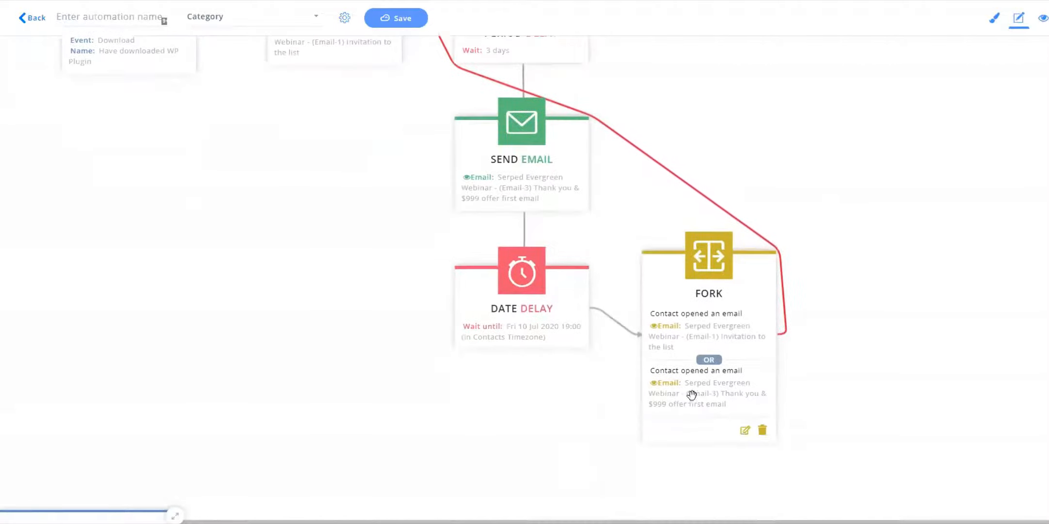
left_click(747, 429)
left_click(703, 260)
left_click(701, 321)
left_click(704, 296)
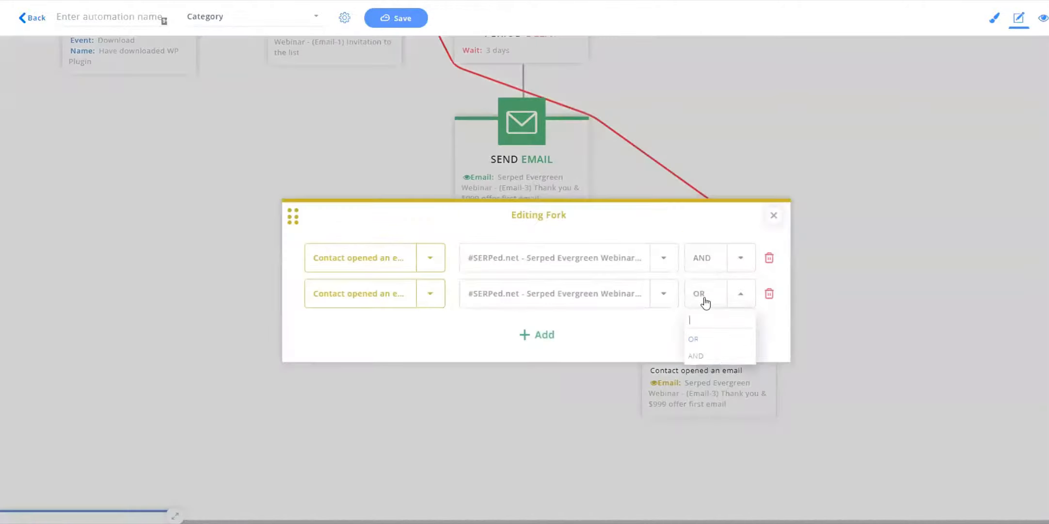
left_click(700, 357)
left_click(824, 262)
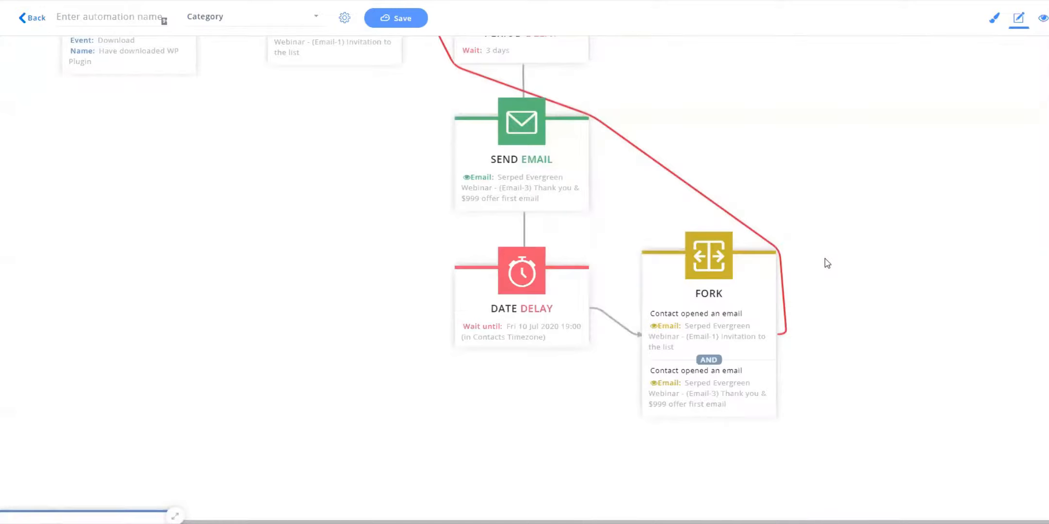
Add a Send SMS Message action on the Fork's Yes branch.
scroll(875, 187, "up", 2)
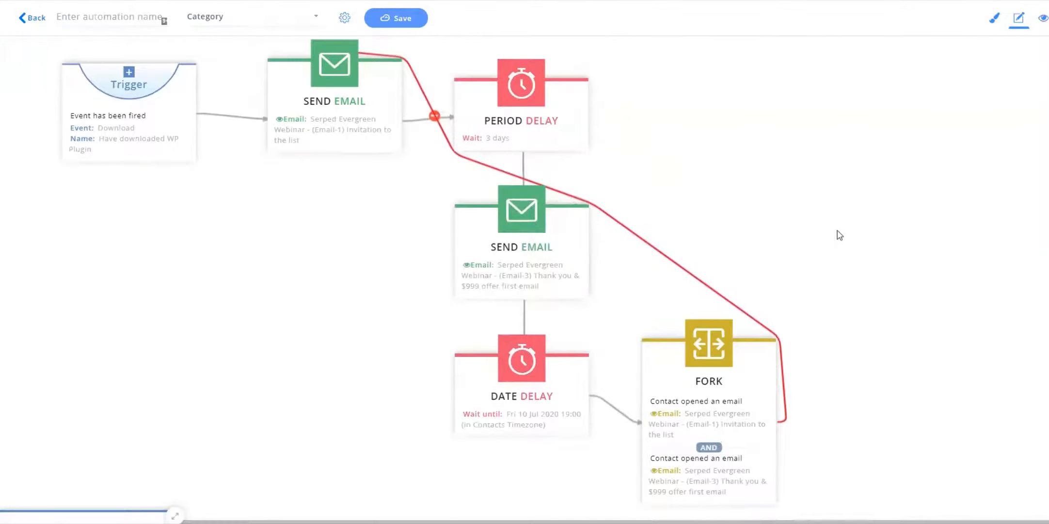
scroll(850, 271, "down", 2)
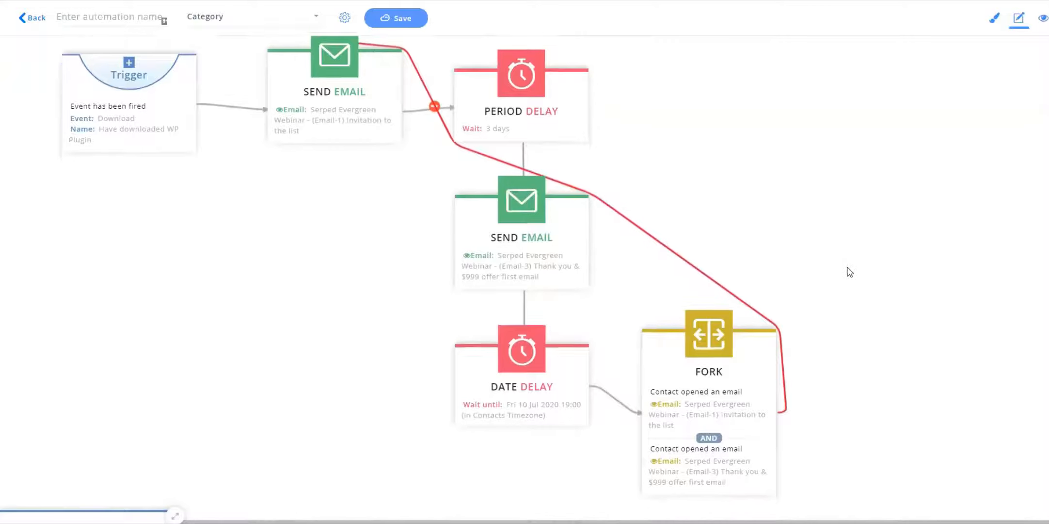
scroll(863, 266, "down", 2)
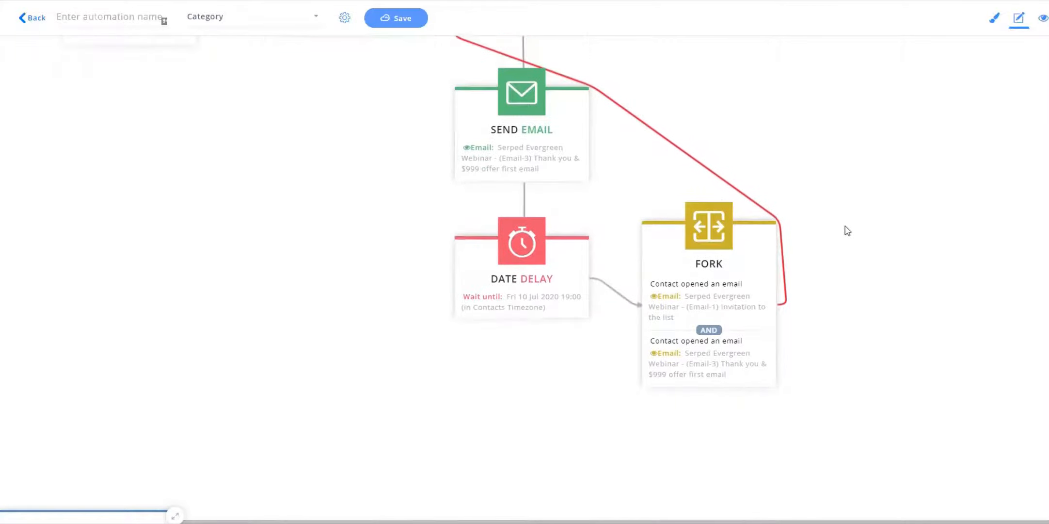
left_click(777, 316)
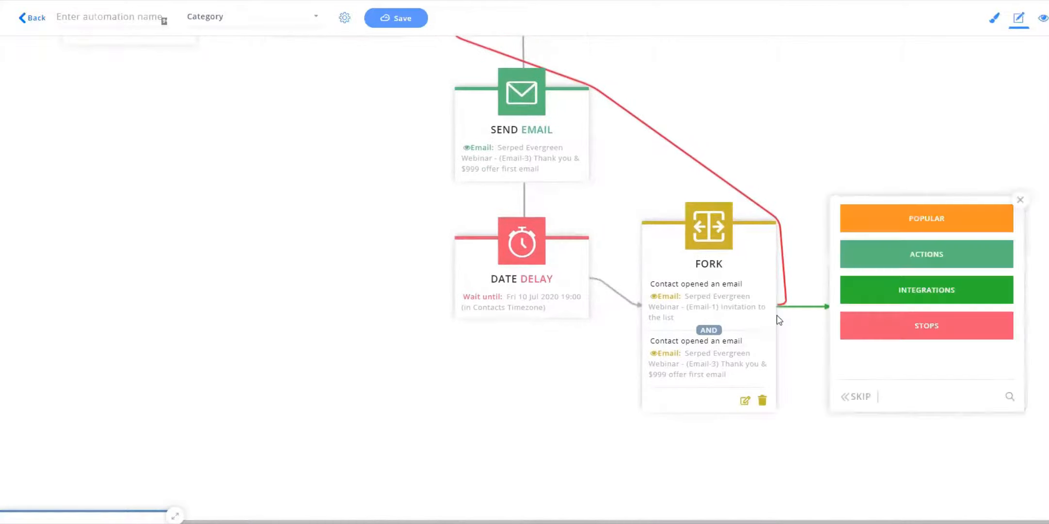
left_click(806, 419)
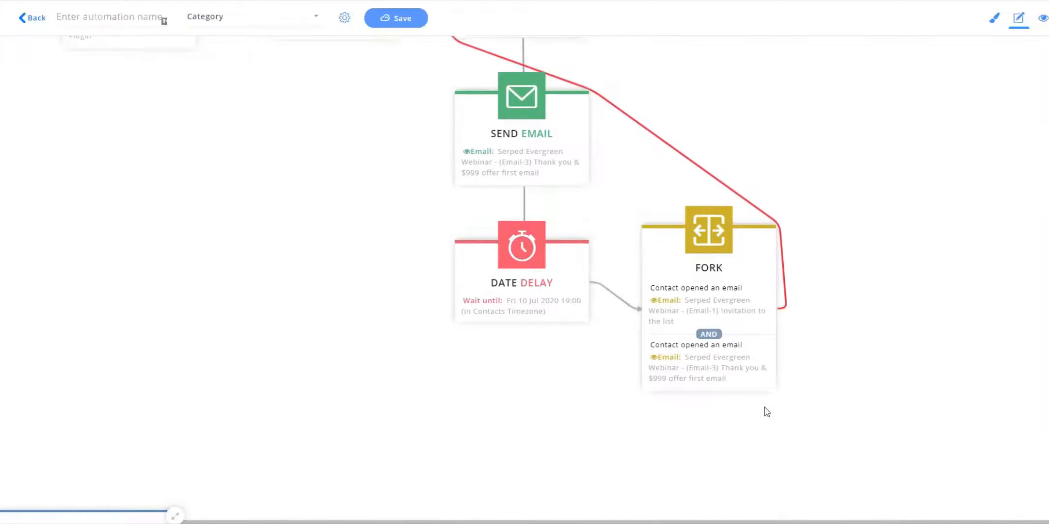
left_click(778, 311)
left_click(922, 293)
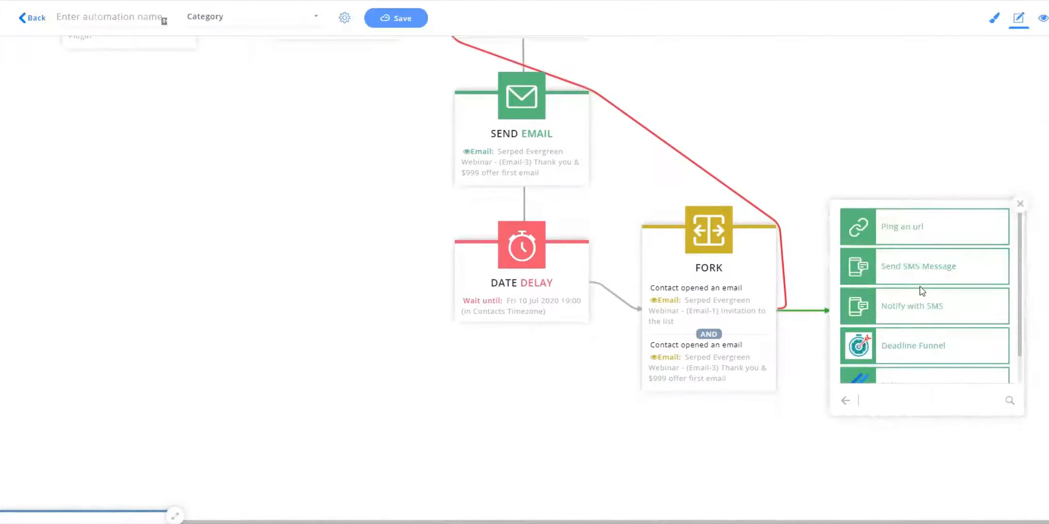
left_click(937, 267)
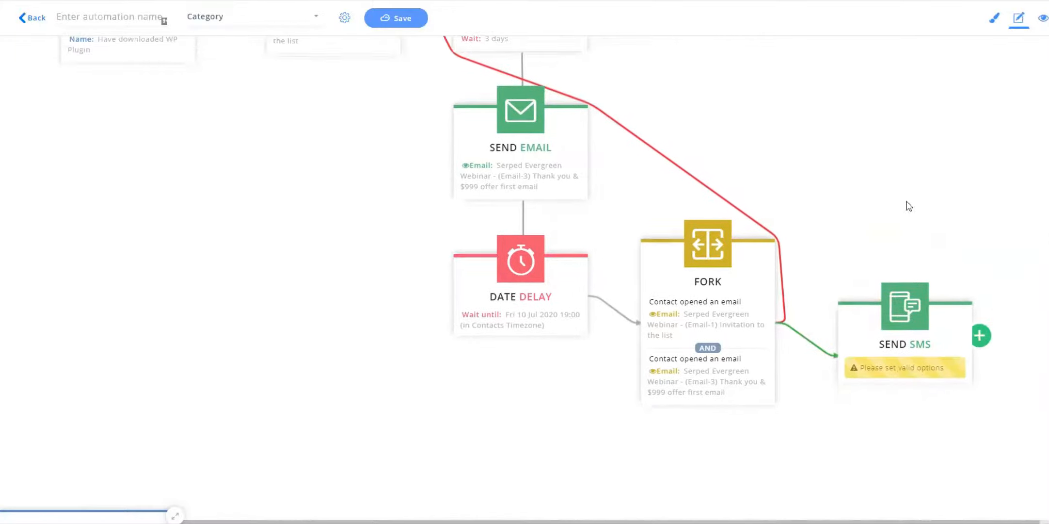
Set the Send SMS step's message to #SERPed.net - Test Campaign and close the editor.
left_click(869, 344)
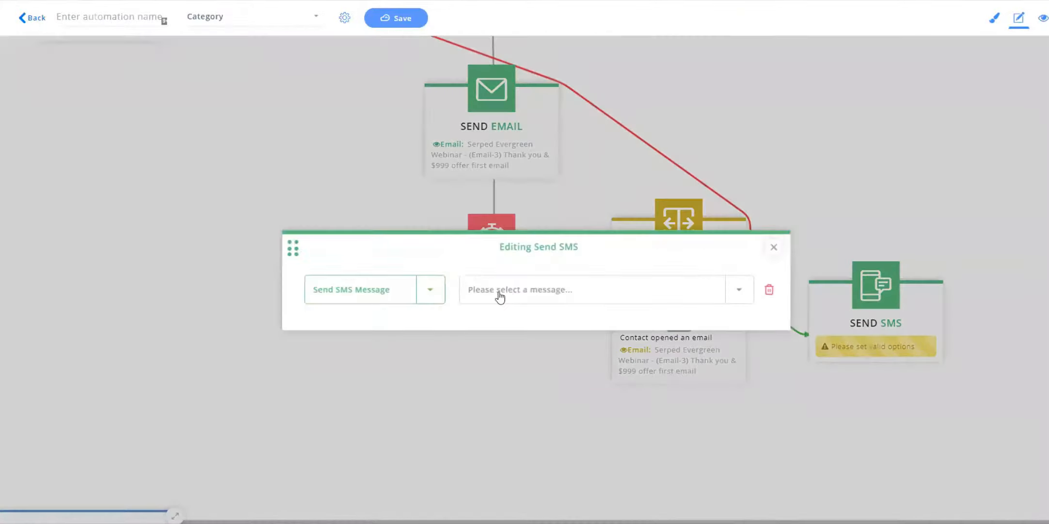
left_click(499, 293)
left_click(535, 335)
left_click(774, 248)
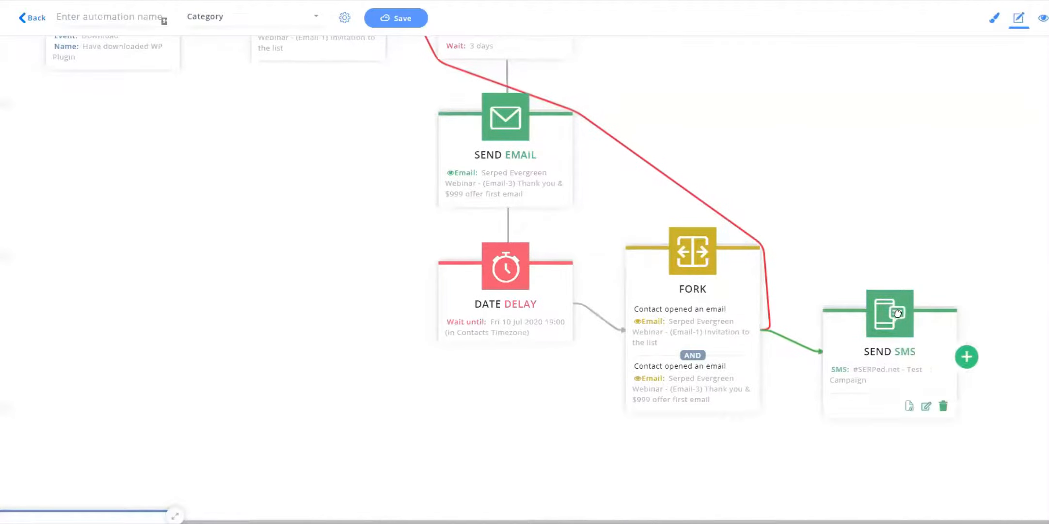
Reposition the Send SMS step slightly higher beside the Fork.
left_click_drag(909, 356, 927, 365)
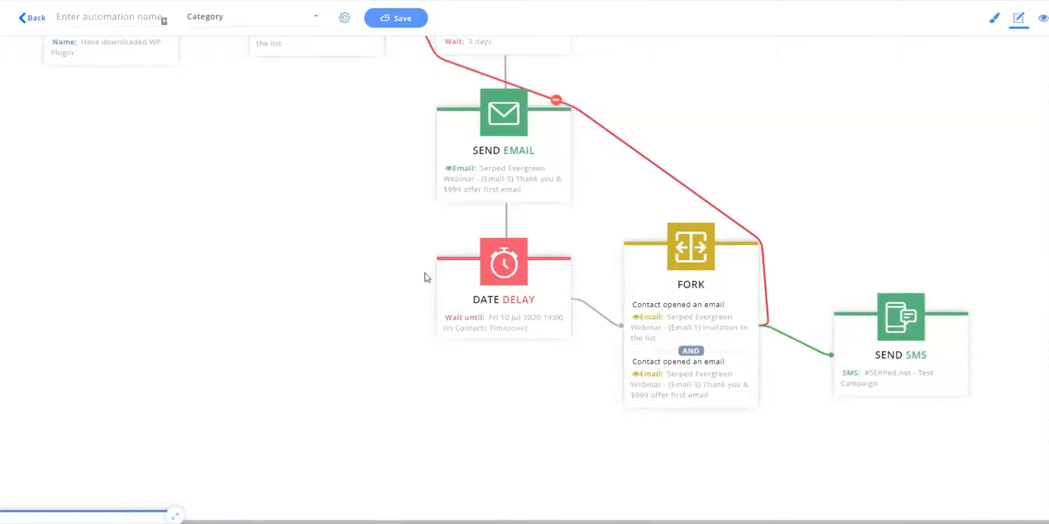
left_click_drag(899, 324, 906, 274)
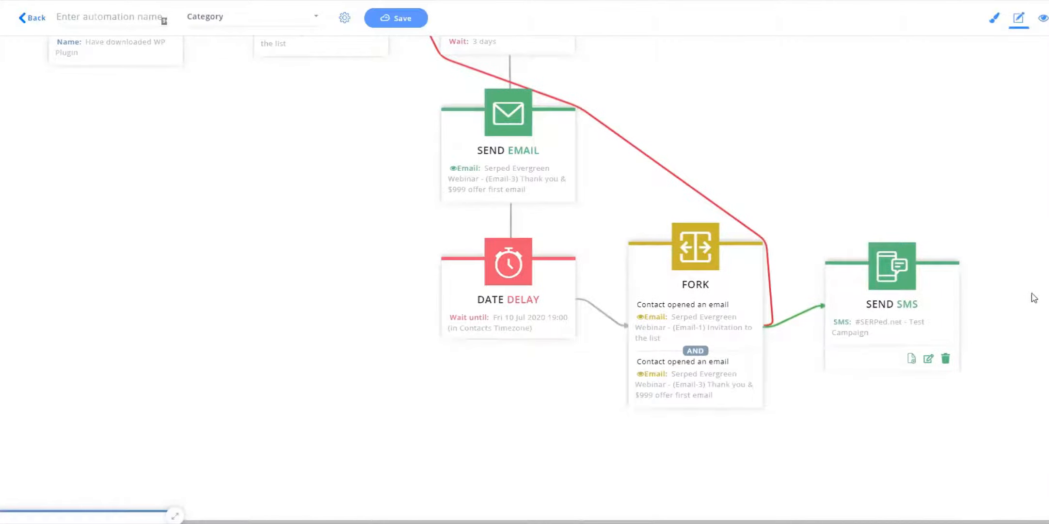
Add an Adjust contact score action after the Send SMS step.
left_click(960, 310)
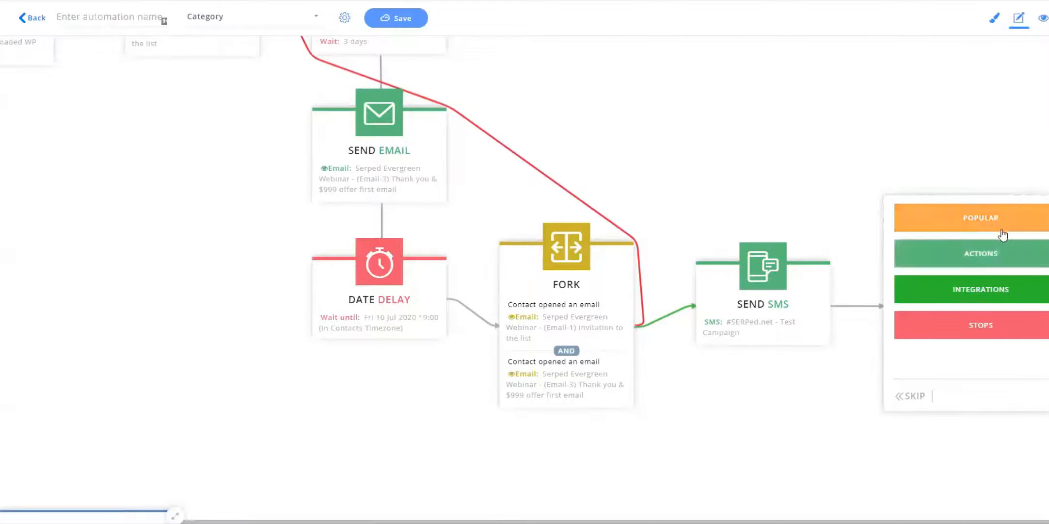
left_click(977, 256)
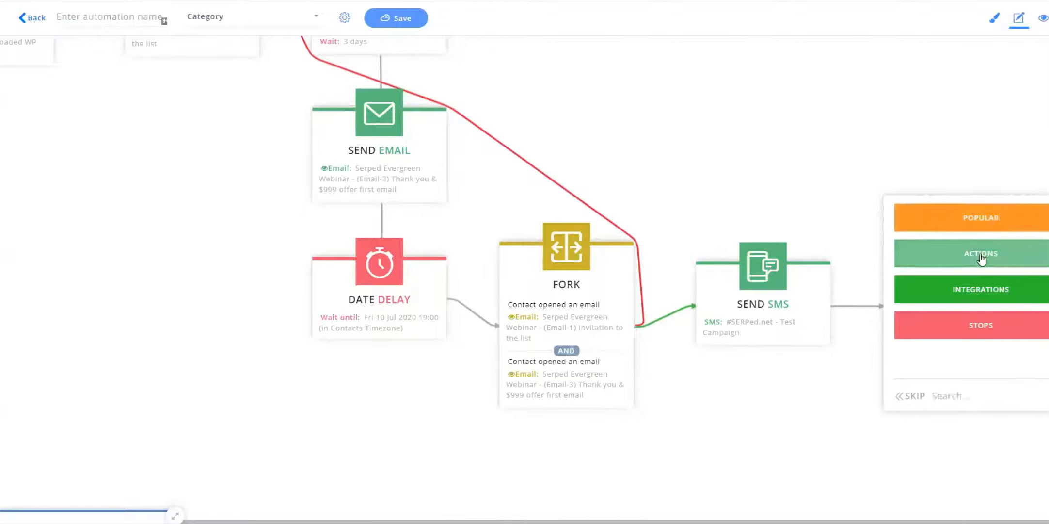
scroll(963, 274, "down", 2)
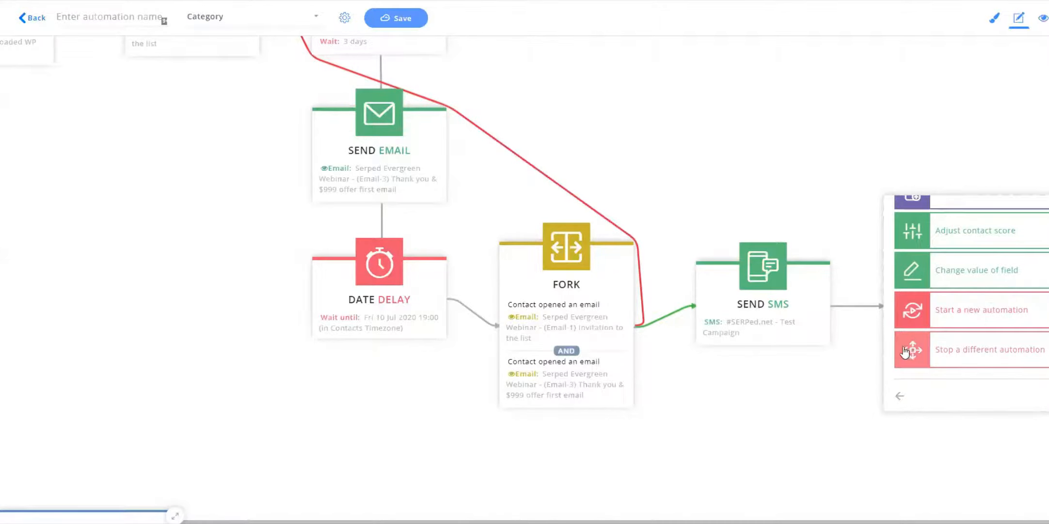
left_click(900, 396)
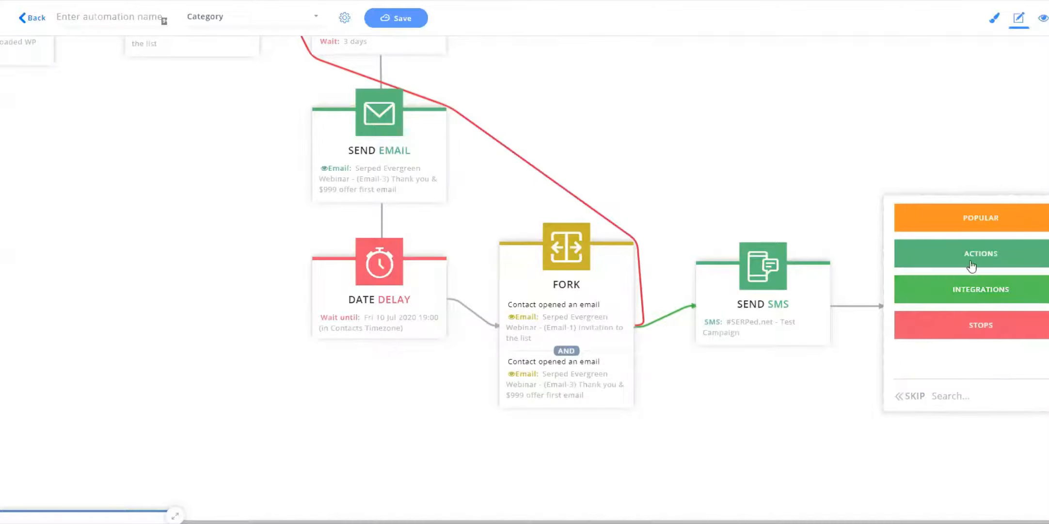
left_click(916, 253)
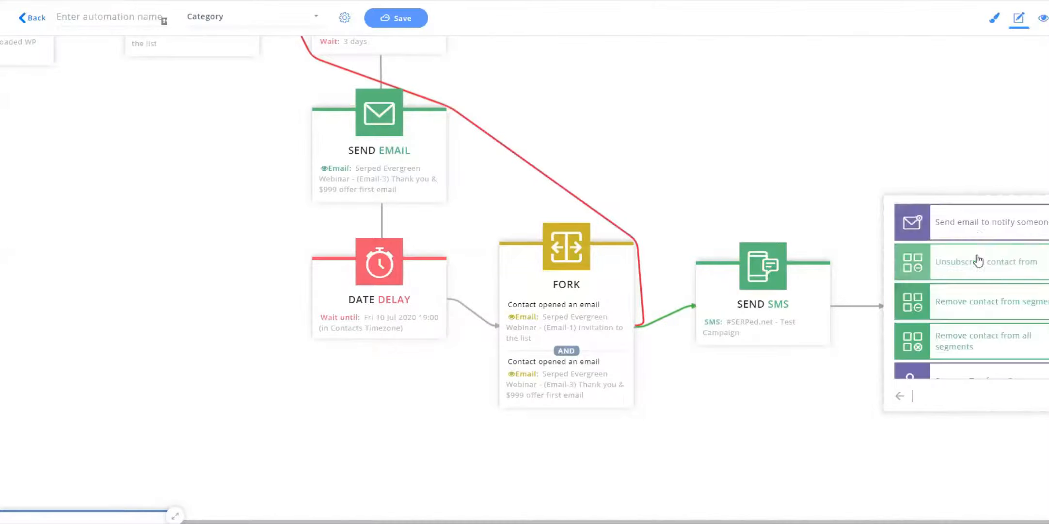
left_click(912, 394)
type("sco")
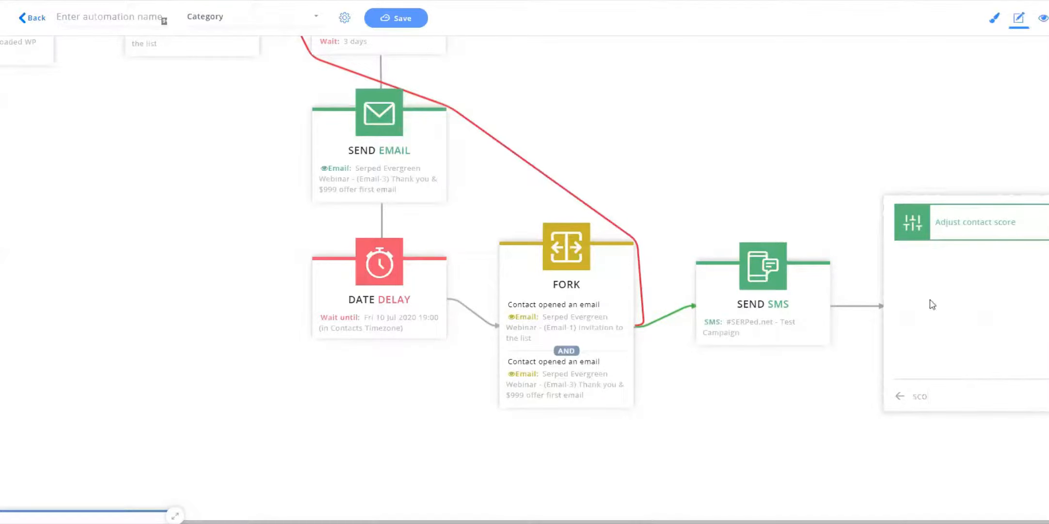
left_click(921, 222)
Set the Adjust Score step to raise the contact score by 5 and close the editor.
left_click(952, 328)
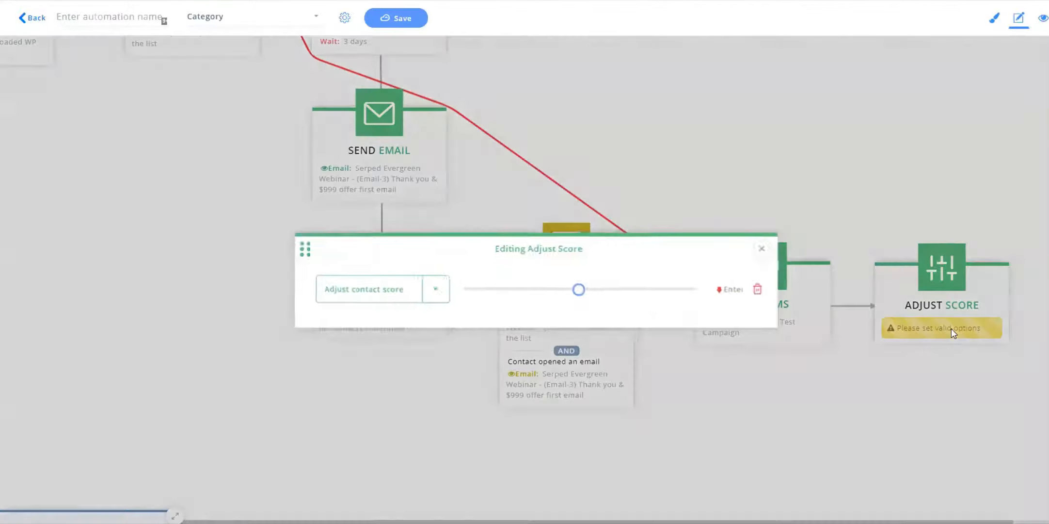
left_click_drag(581, 290, 592, 291)
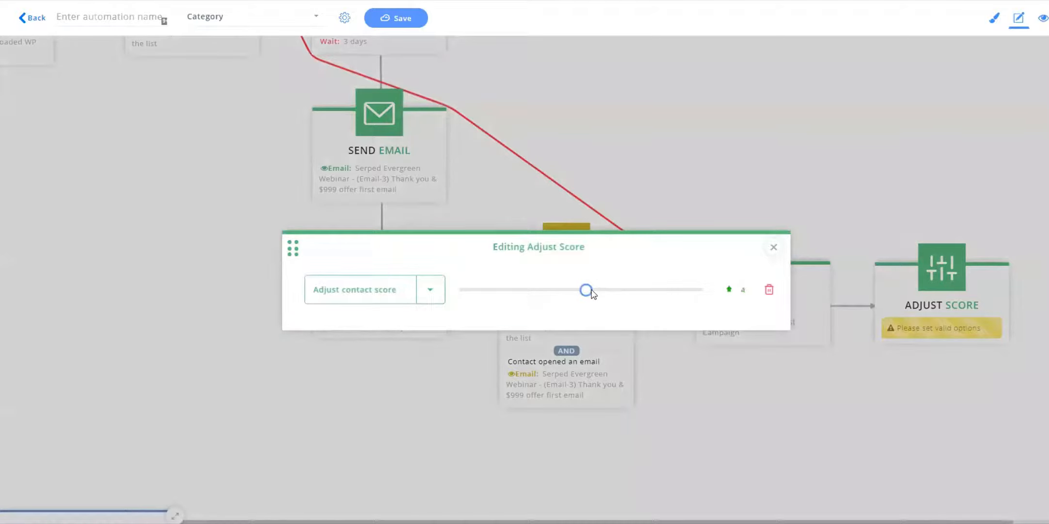
left_click(774, 247)
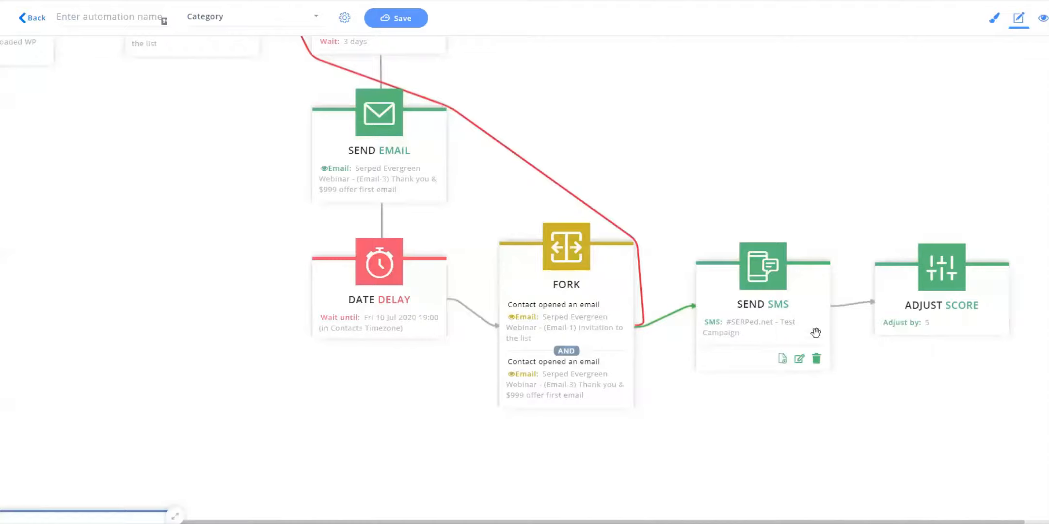
Add a Stop an automation step after the Adjust Score step.
mouse_move(934, 303)
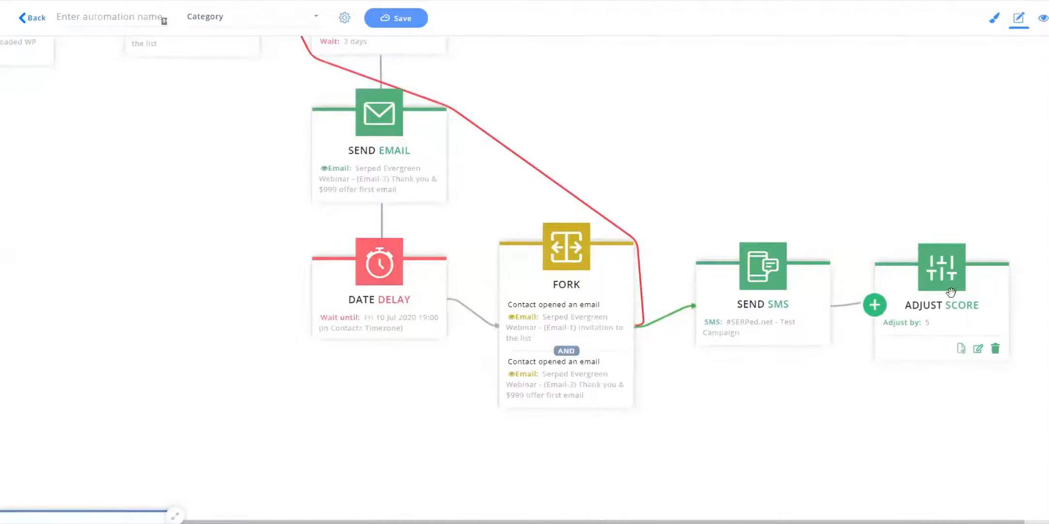
scroll(906, 165, "right", 2)
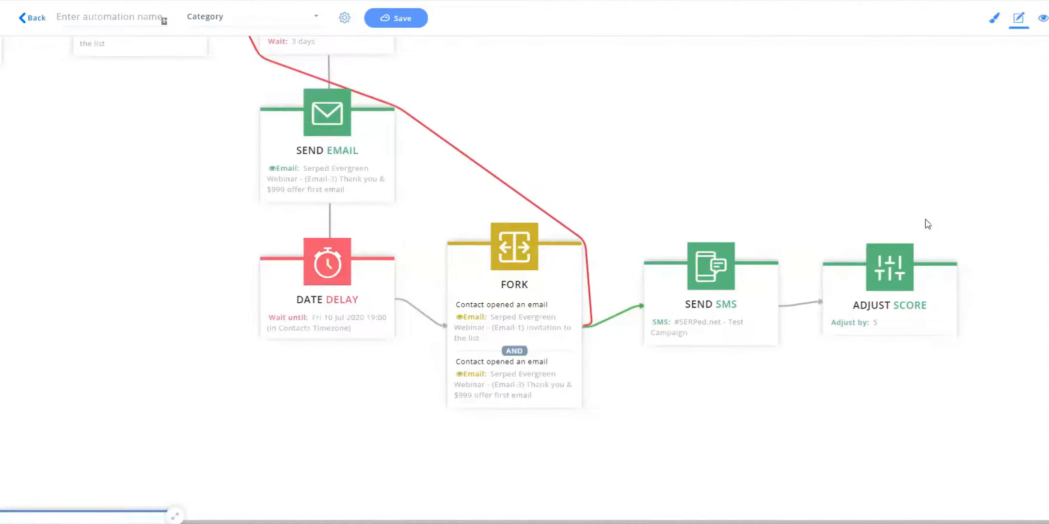
left_click(970, 304)
left_click(965, 319)
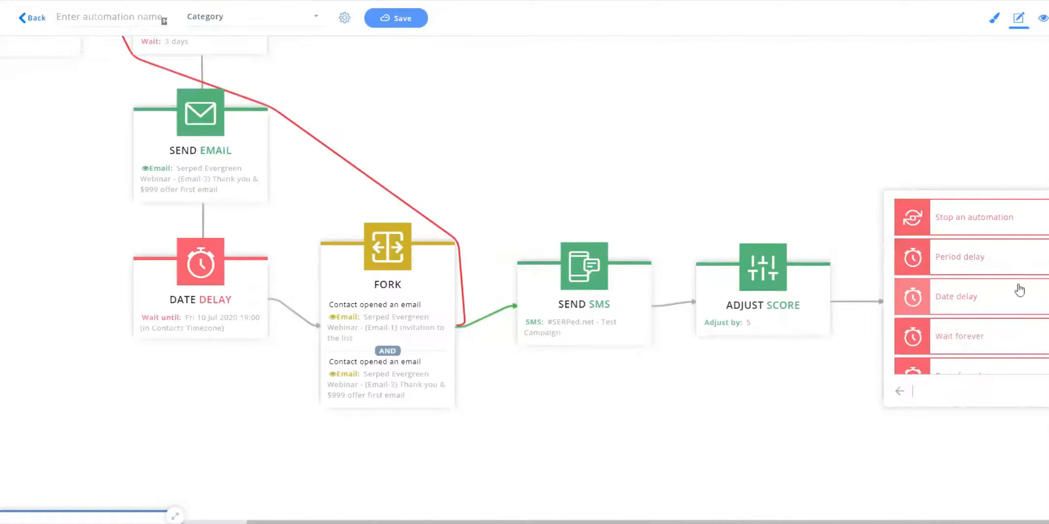
left_click(924, 218)
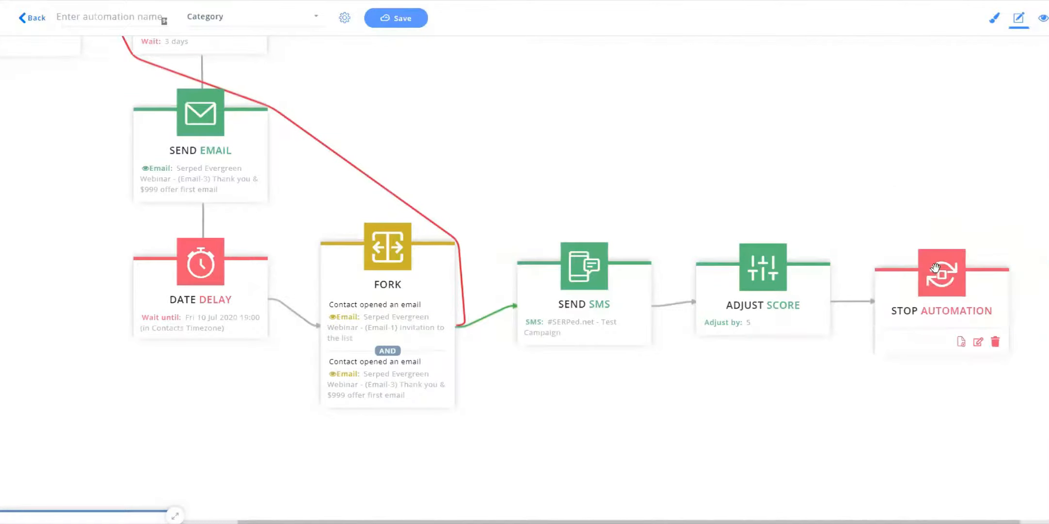
Review the Stop Automation step's action options, close the editor, and delete the step.
scroll(824, 206, "left", 2)
scroll(825, 206, "up", 1)
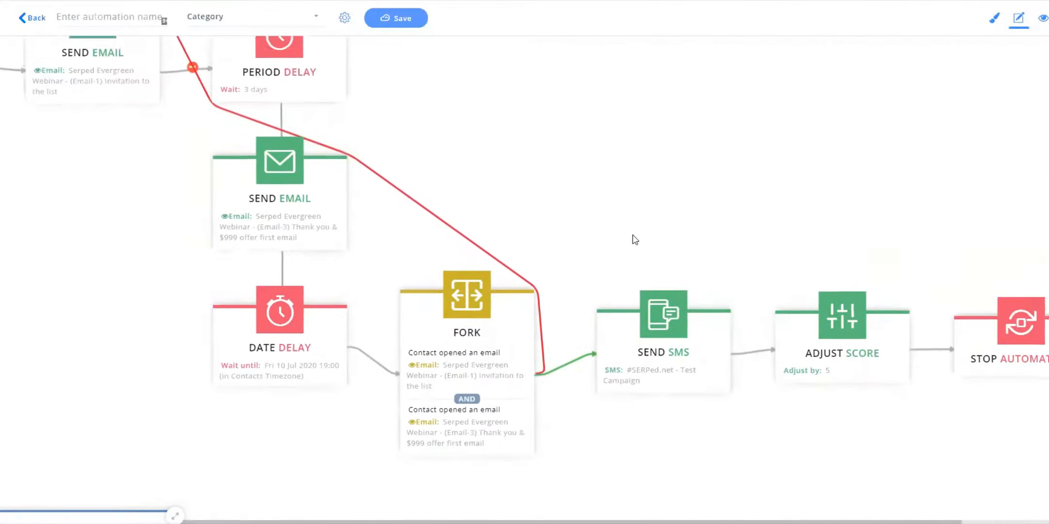
left_click_drag(616, 255, 657, 209)
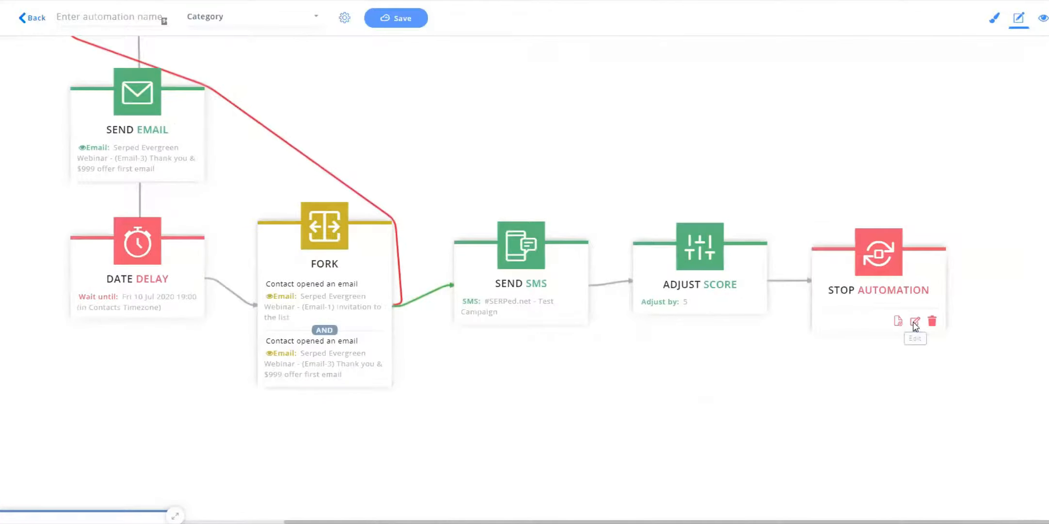
left_click(915, 321)
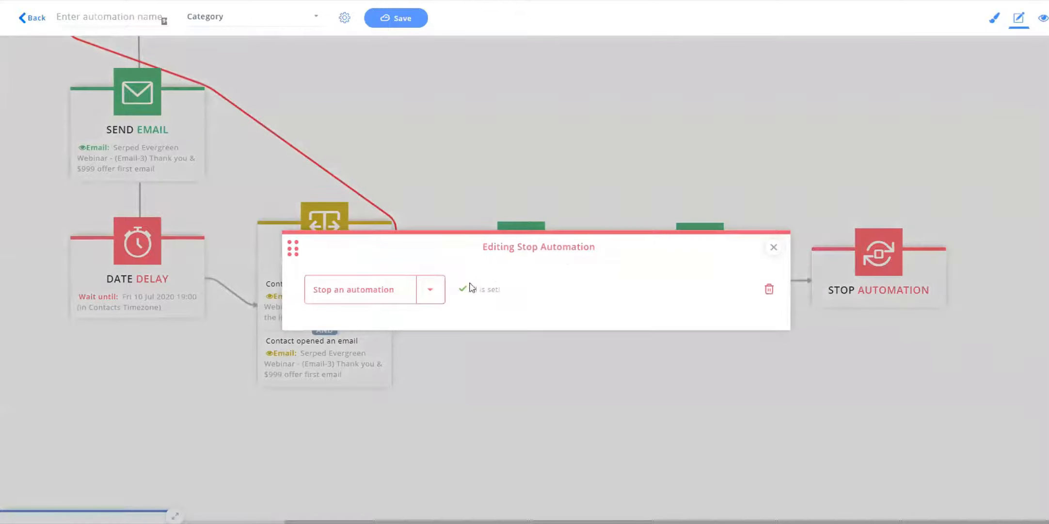
left_click(397, 299)
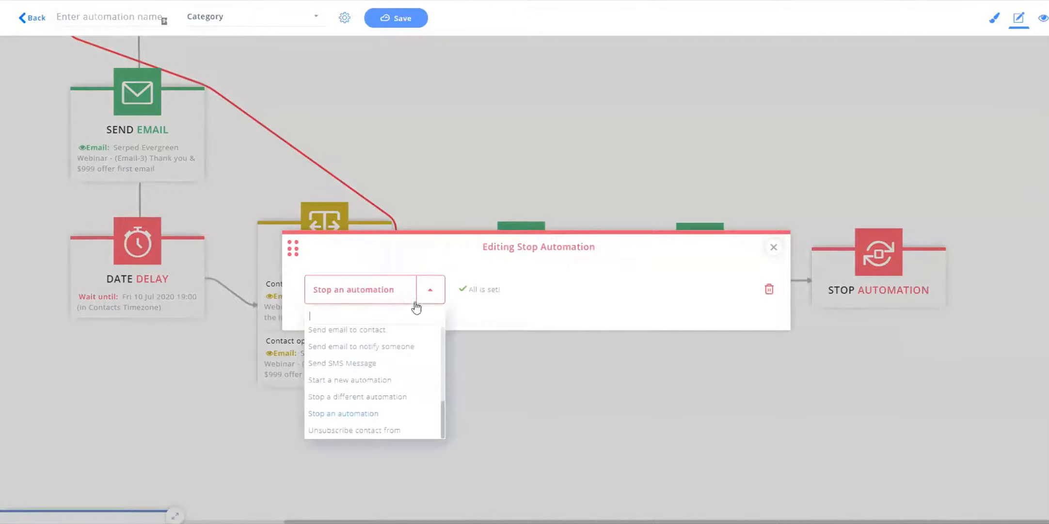
left_click(774, 247)
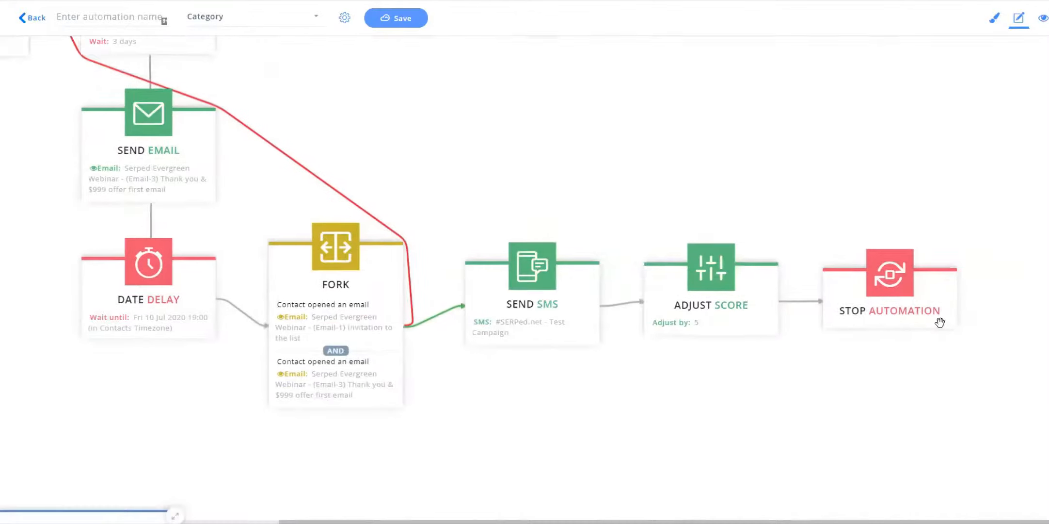
left_click(944, 347)
Add a Wait forever step after the Adjust Score step.
left_click(779, 306)
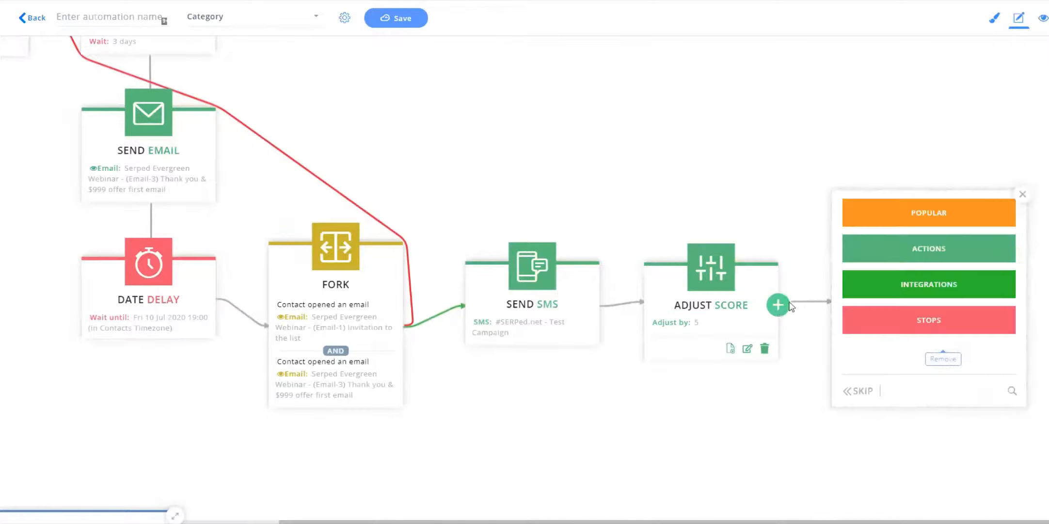
left_click(930, 320)
left_click(913, 332)
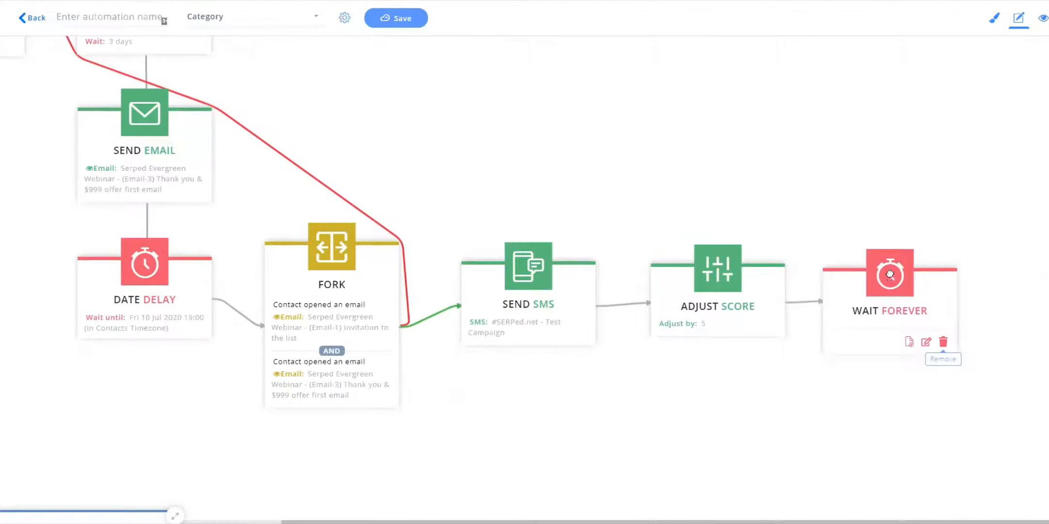
Name the automation Test Automation.
mouse_move(957, 306)
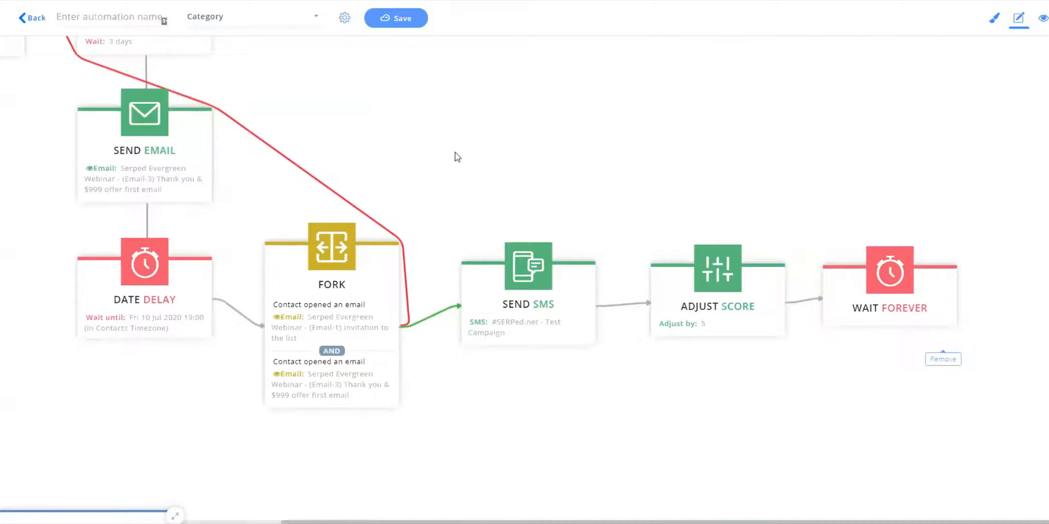
left_click_drag(454, 151, 555, 202)
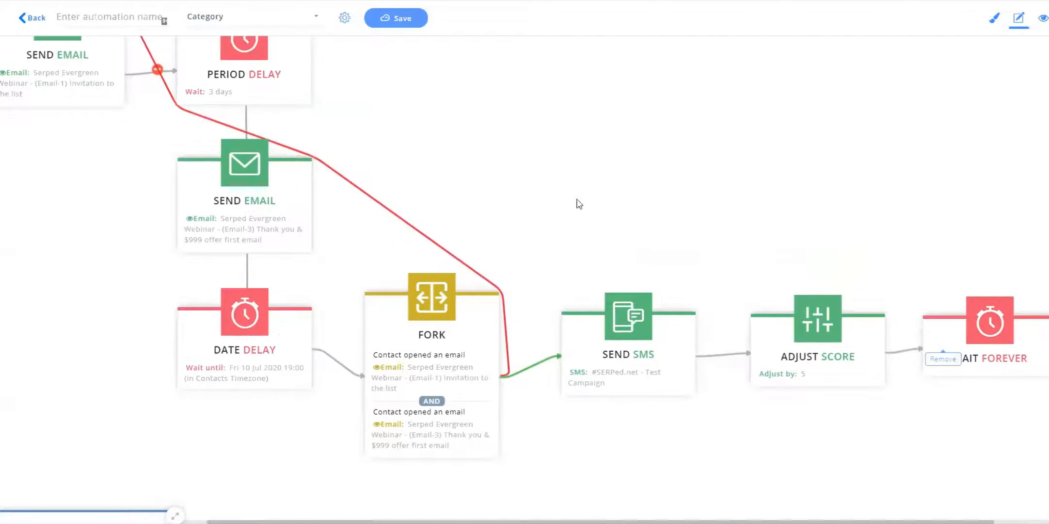
left_click_drag(580, 204, 640, 242)
left_click_drag(522, 88, 636, 117)
left_click(133, 19)
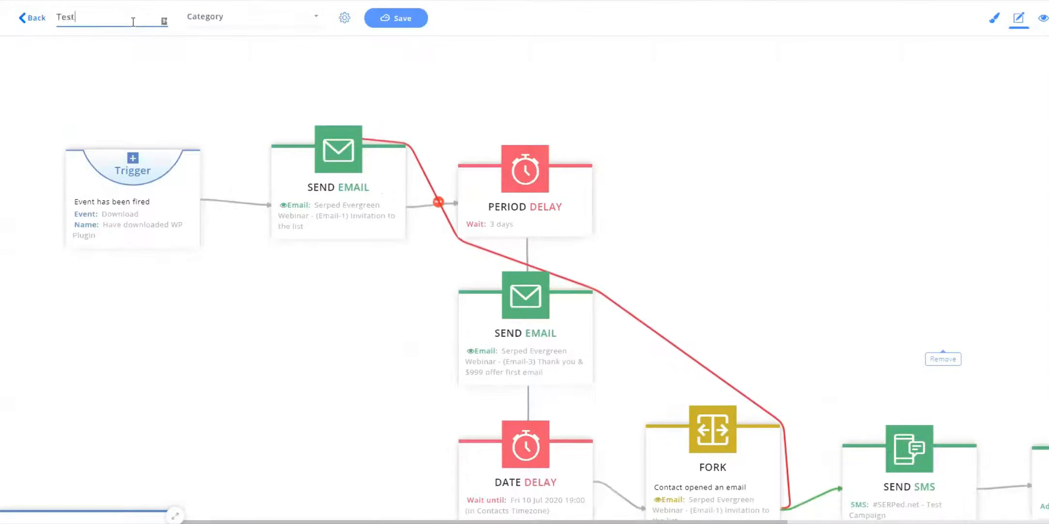
type("Test Automation")
Set the automation's category to Platform.ly.
left_click(217, 19)
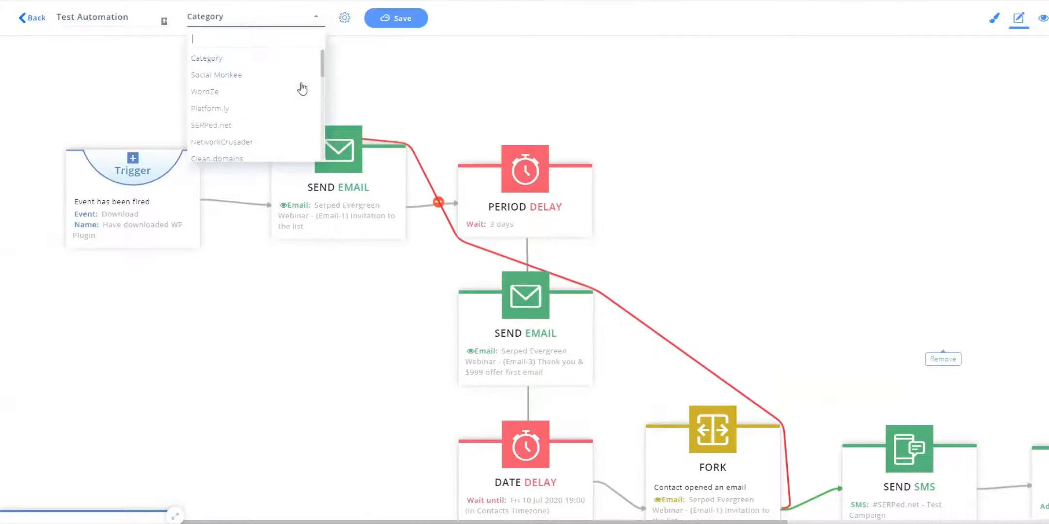
scroll(280, 114, "down", 1)
type("plat")
left_click(279, 60)
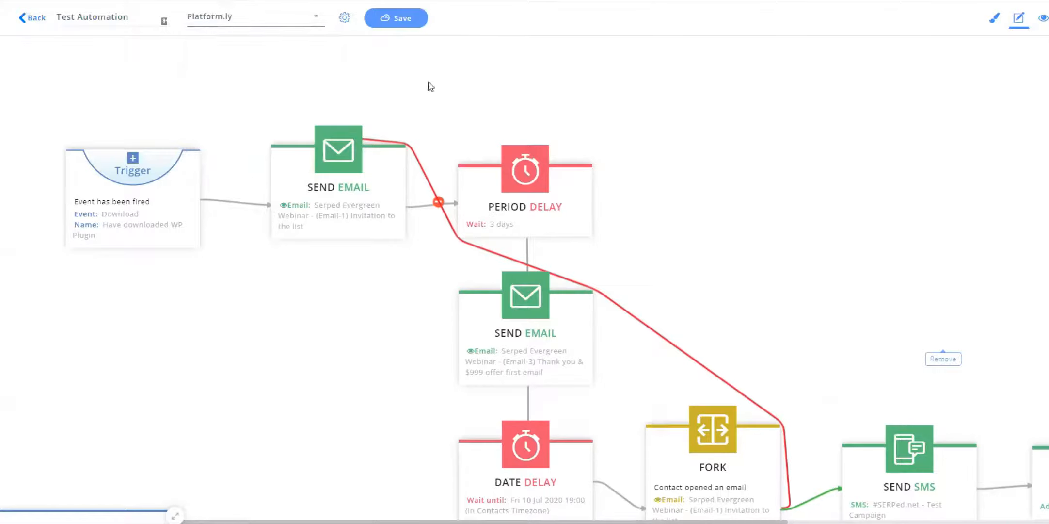
Open the automation settings, then start saving and read the contact re-entry and existing-contacts options.
left_click(345, 18)
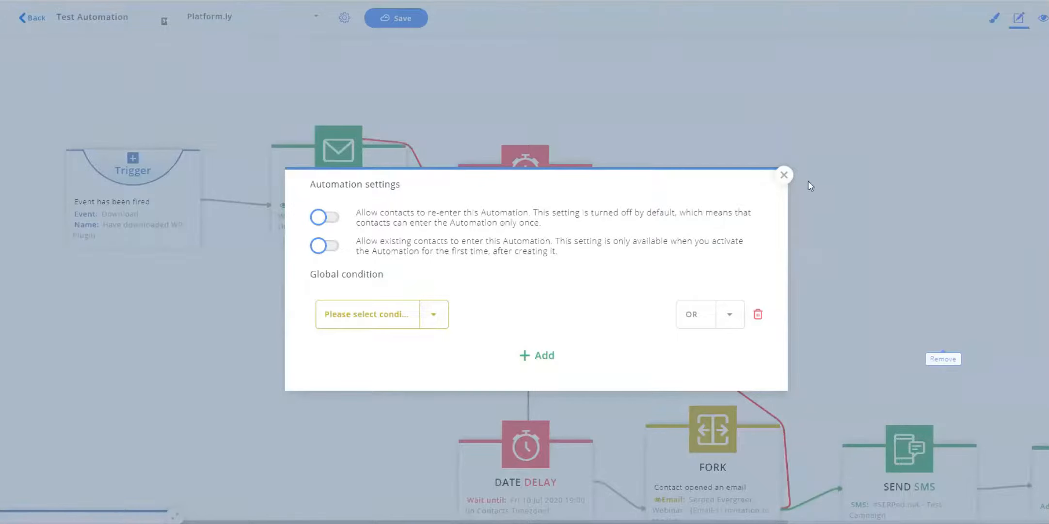
left_click(784, 175)
left_click(396, 18)
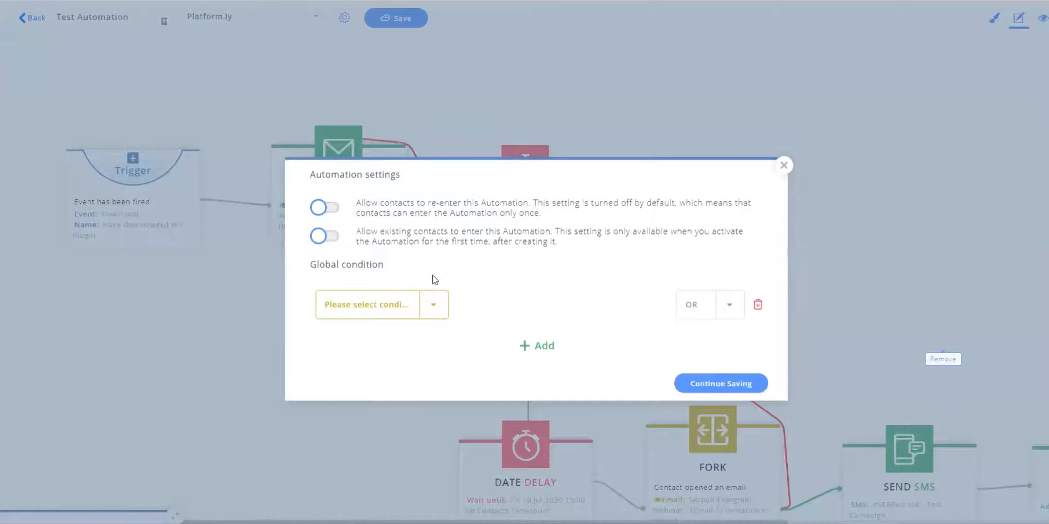
left_click_drag(360, 204, 551, 222)
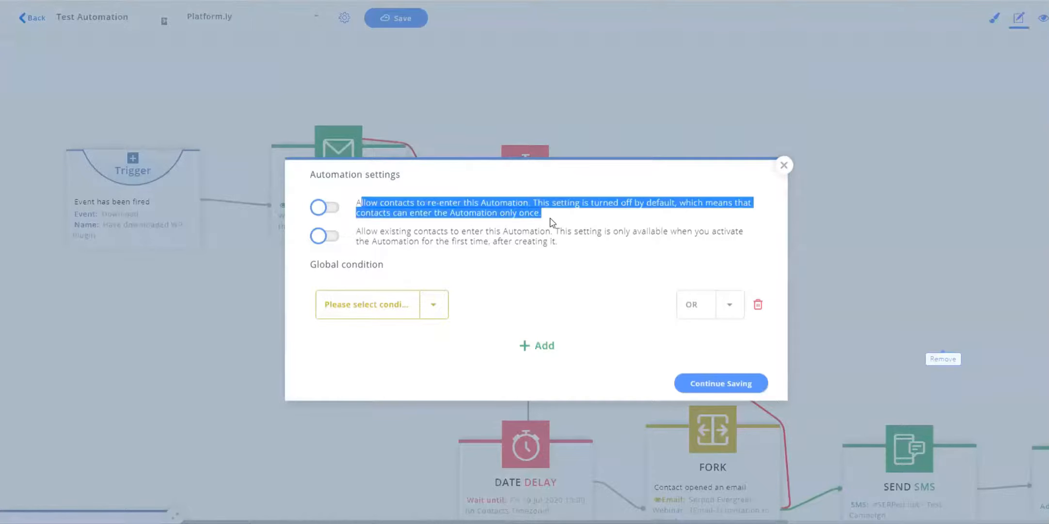
left_click(407, 205)
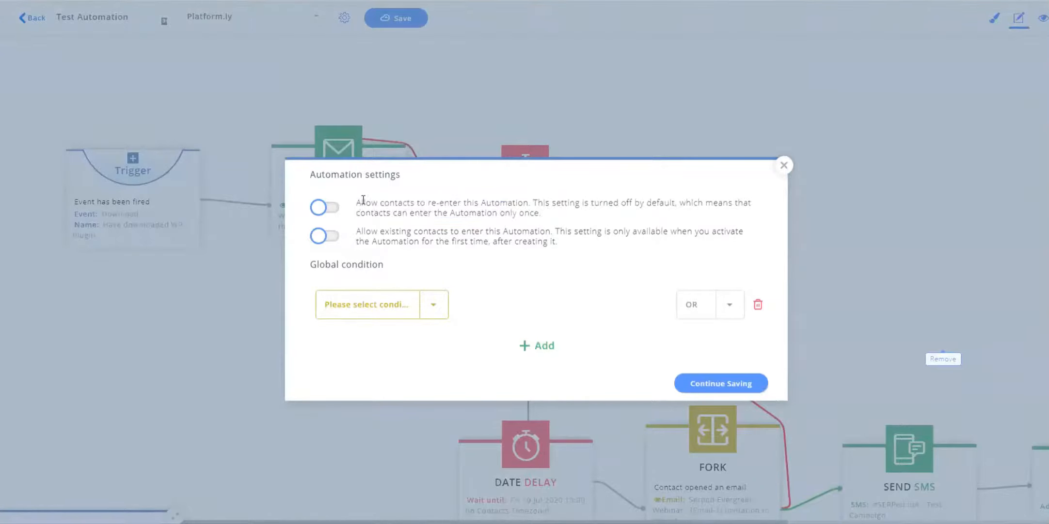
left_click_drag(357, 203, 529, 204)
left_click(529, 204)
left_click_drag(357, 202, 551, 224)
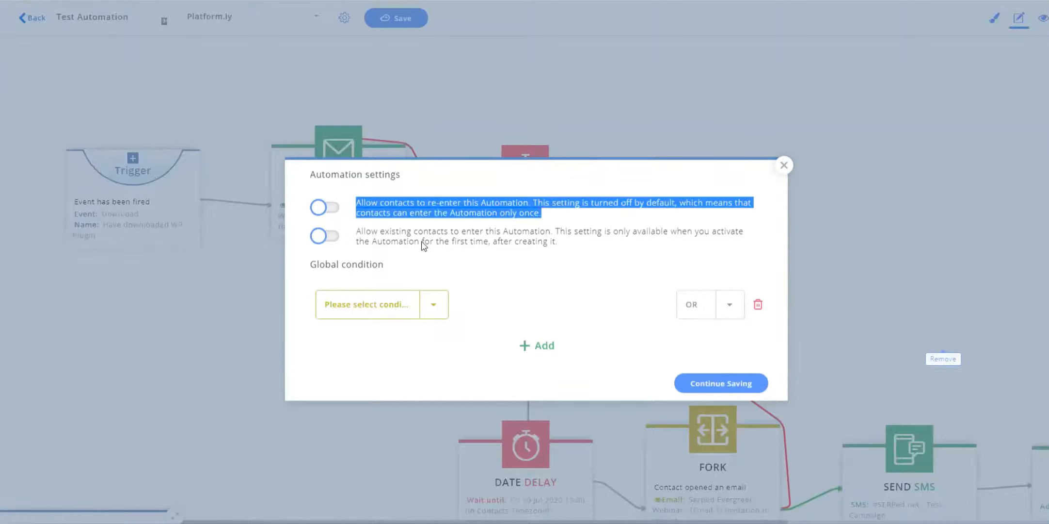
left_click_drag(356, 234, 503, 242)
left_click(499, 237)
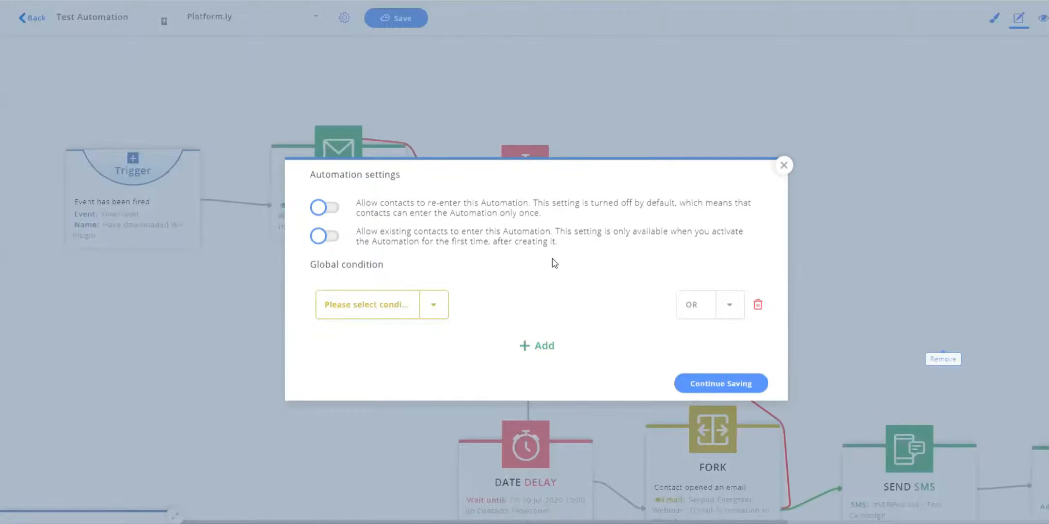
Enable the option allowing existing contacts to enter this automation.
left_click(323, 237)
left_click(432, 312)
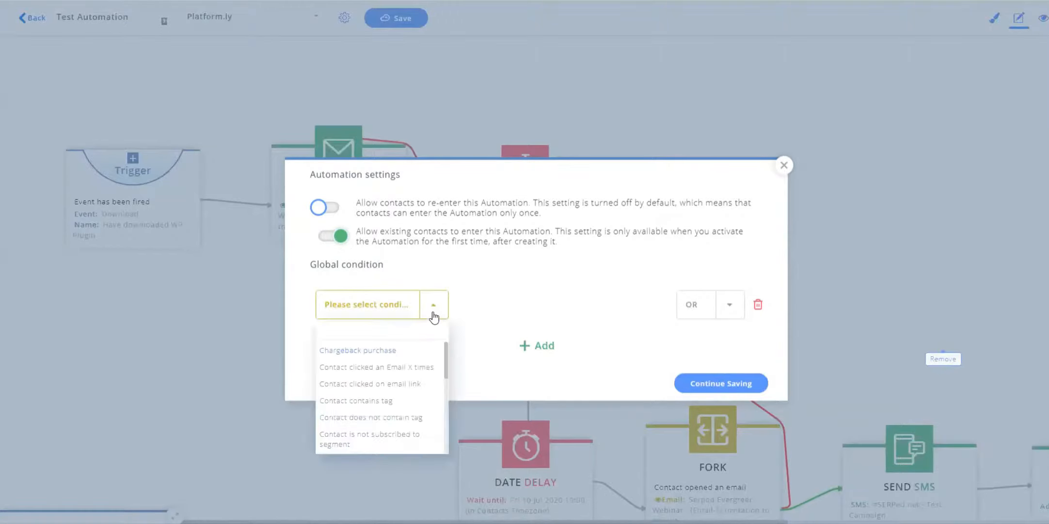
left_click(502, 282)
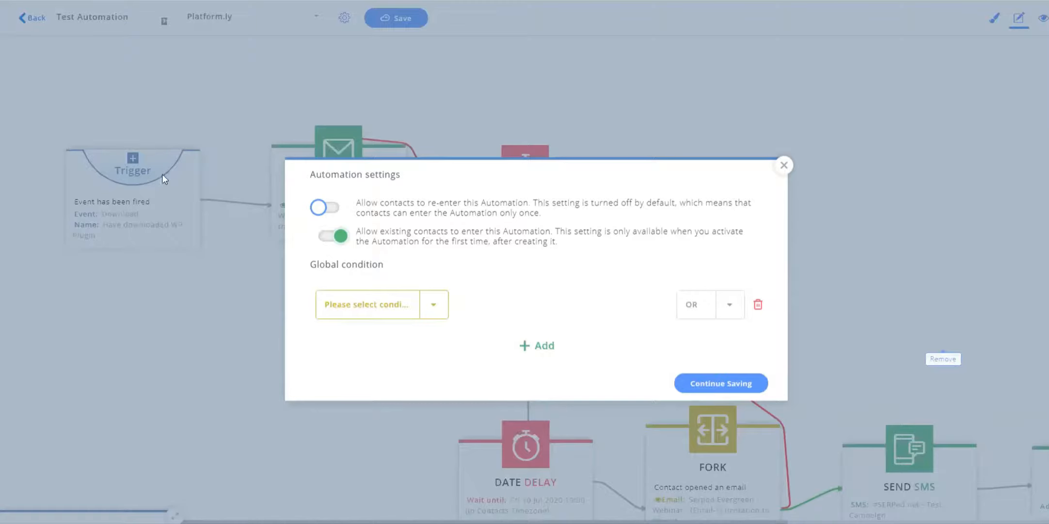
Add a global condition that the contact is subscribed to #Serped.com - WooCommerce with Any Product.
left_click(433, 306)
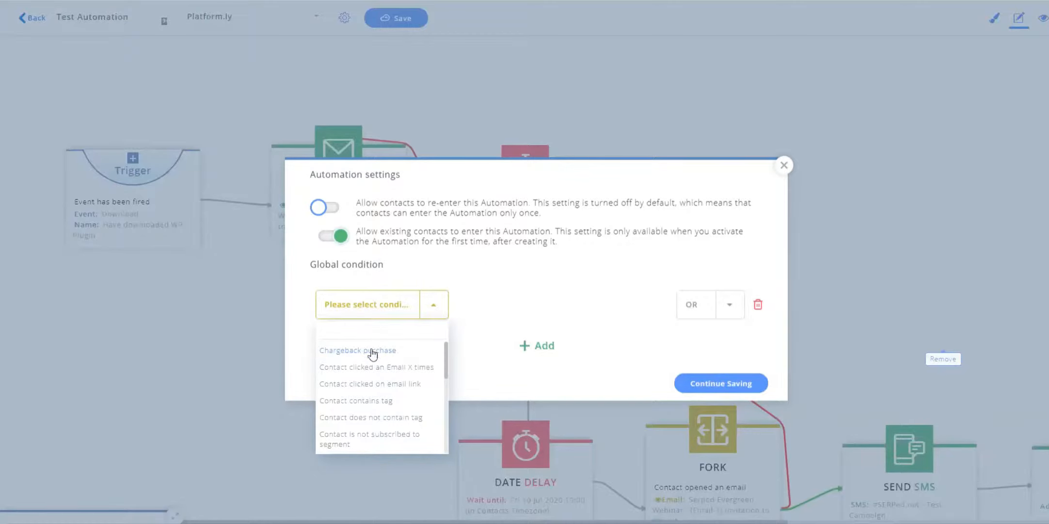
scroll(445, 393, "down", 5)
left_click(411, 386)
left_click(590, 285)
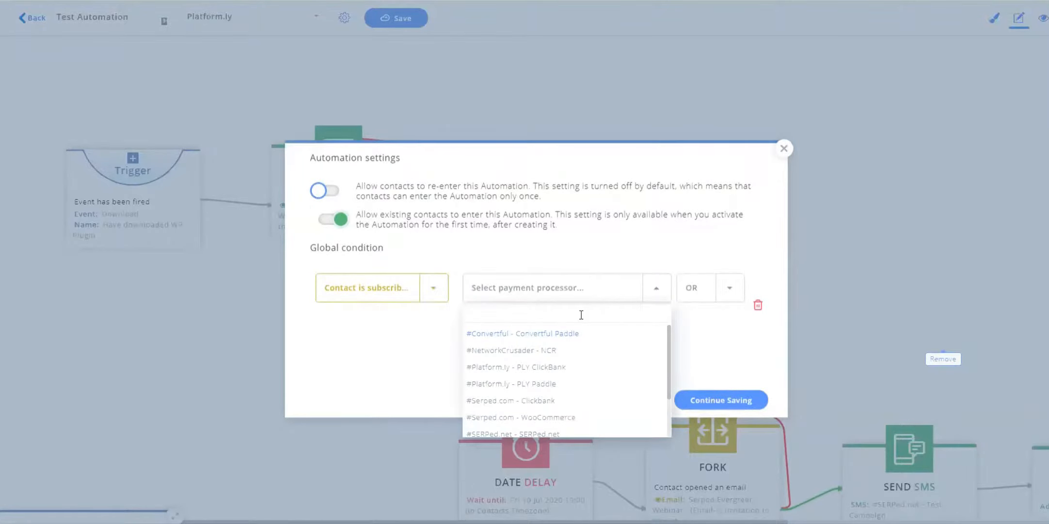
scroll(604, 374, "down", 3)
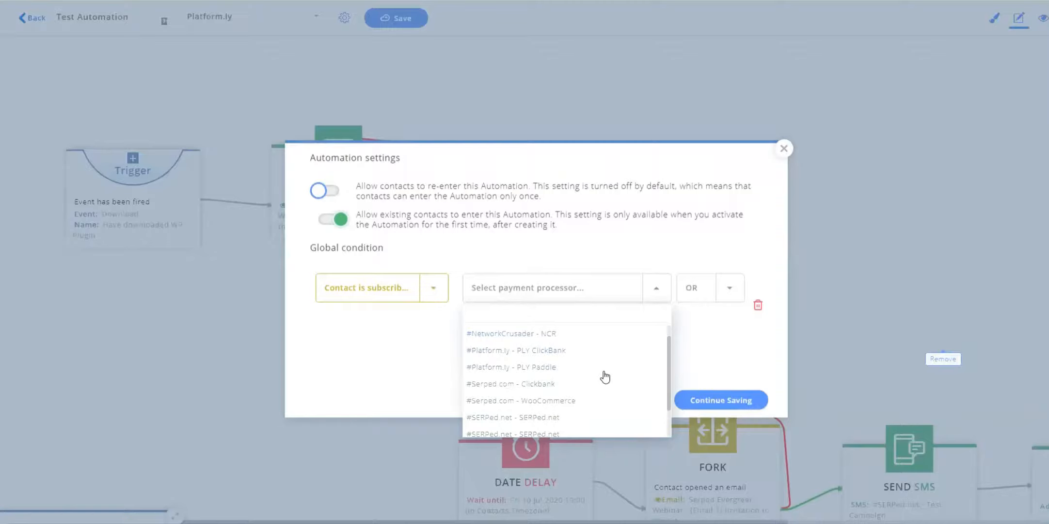
scroll(593, 402, "down", 1)
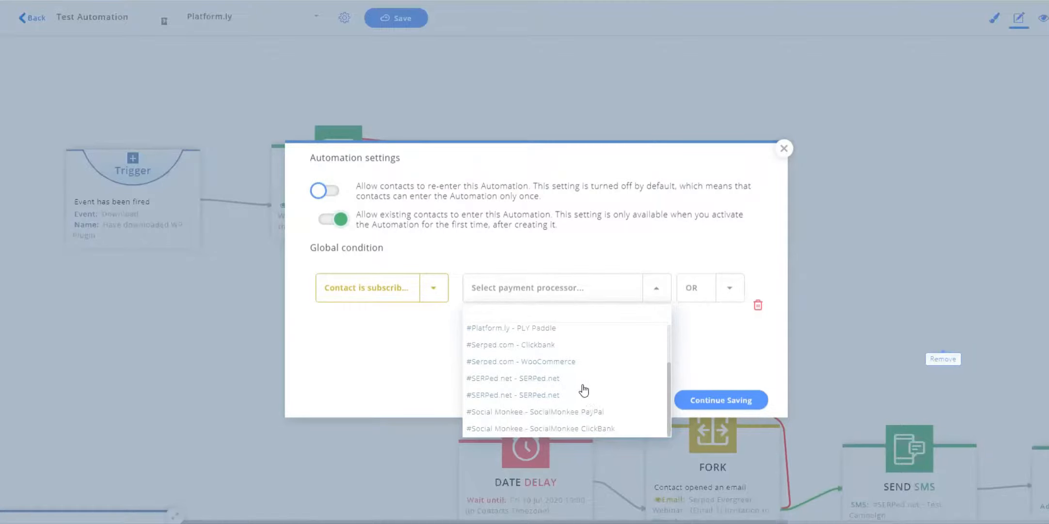
left_click(548, 364)
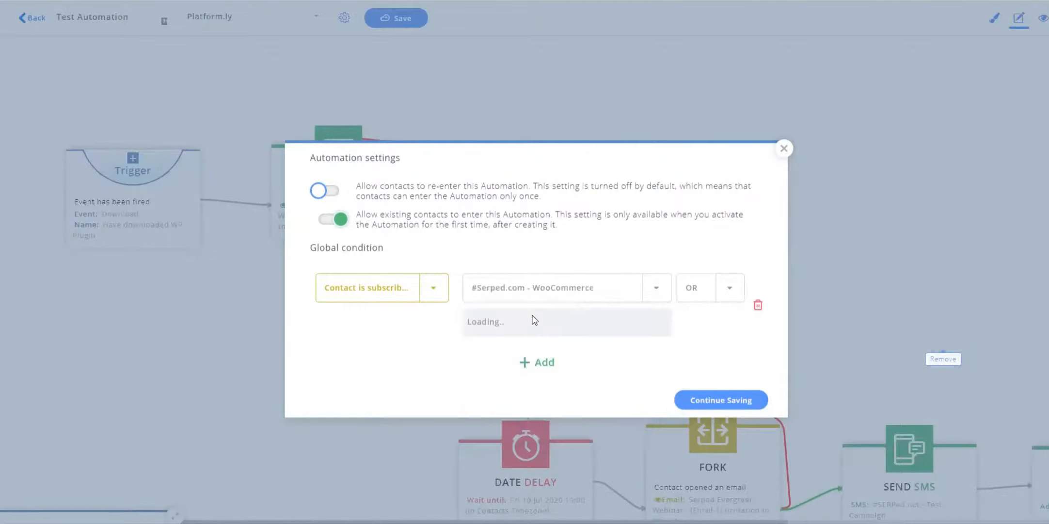
left_click(583, 321)
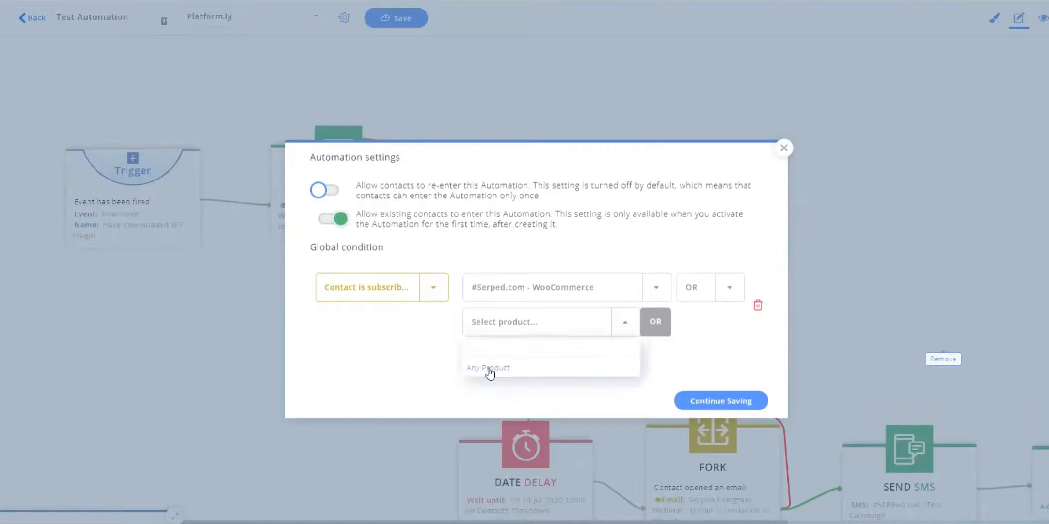
left_click(488, 368)
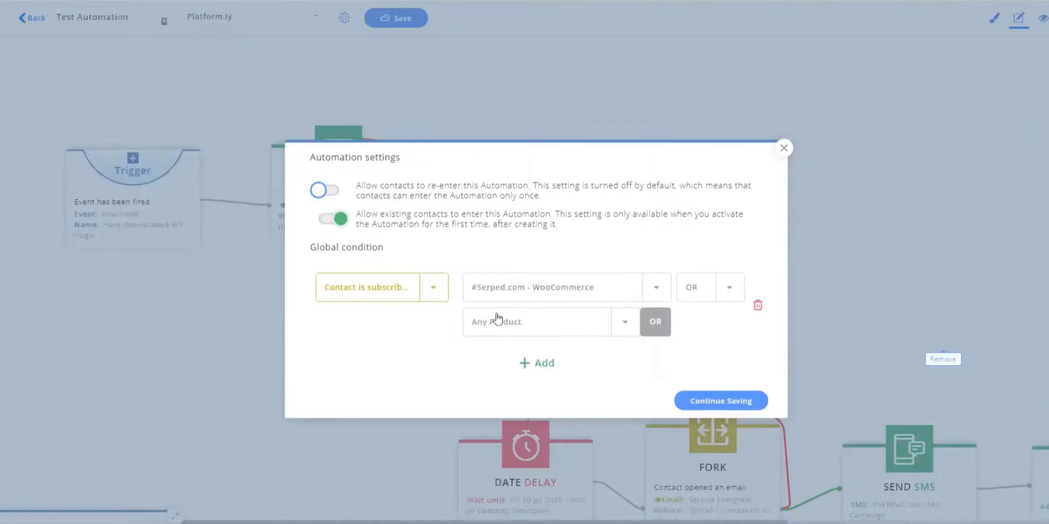
Change the condition's payment processor to #Platform.ly - PLY Paddle.
left_click(534, 296)
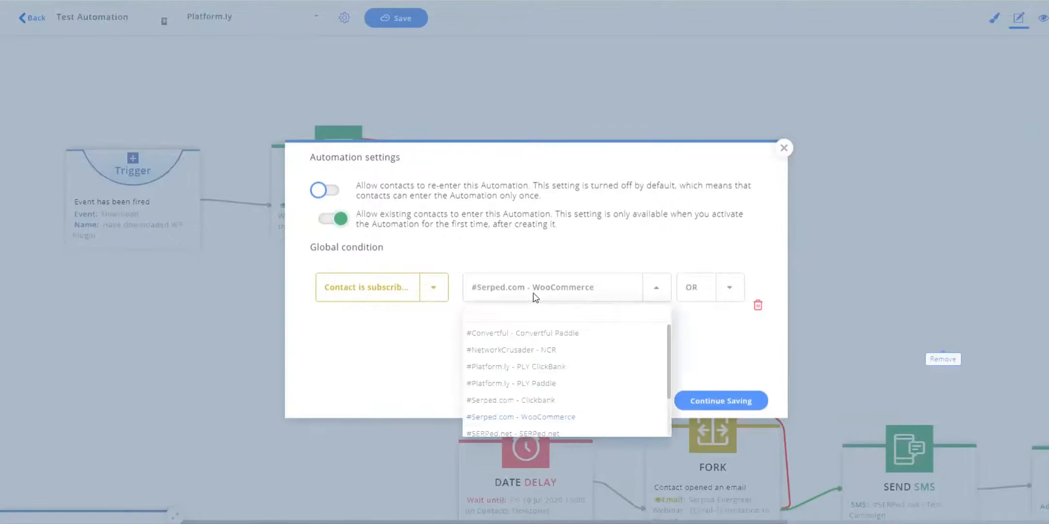
left_click(547, 386)
left_click(600, 329)
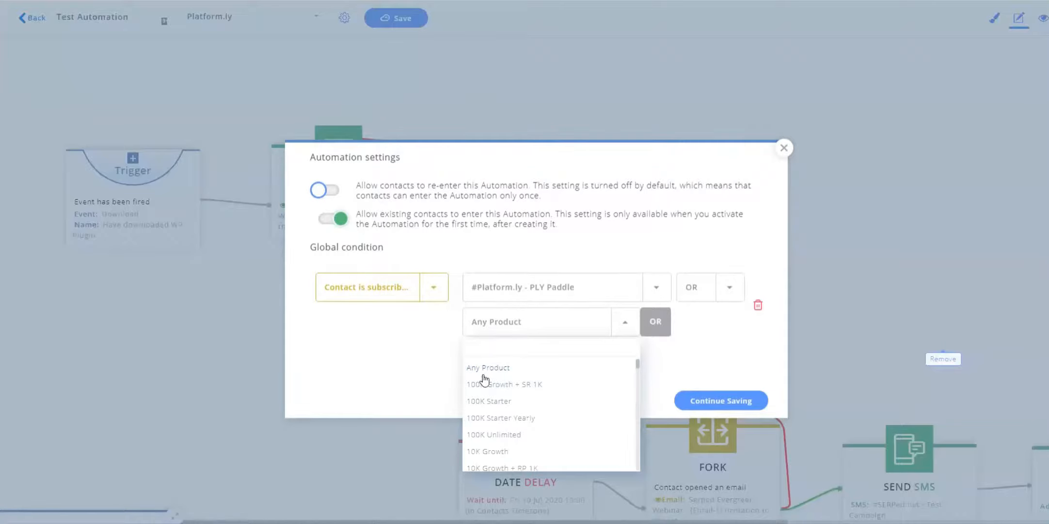
left_click(634, 252)
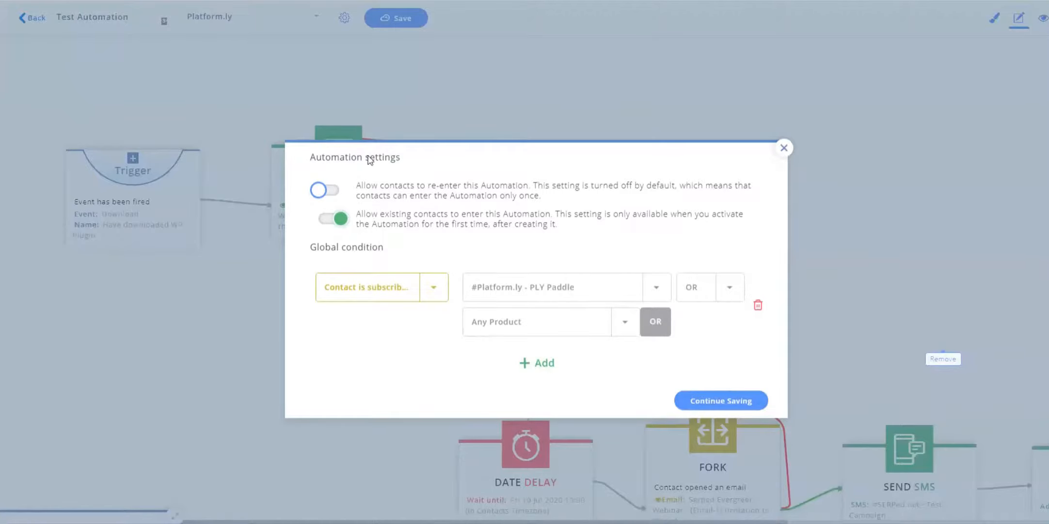
Close the automation settings and reopen them to review the global condition before closing again.
left_click(784, 148)
left_click_drag(543, 174, 538, 178)
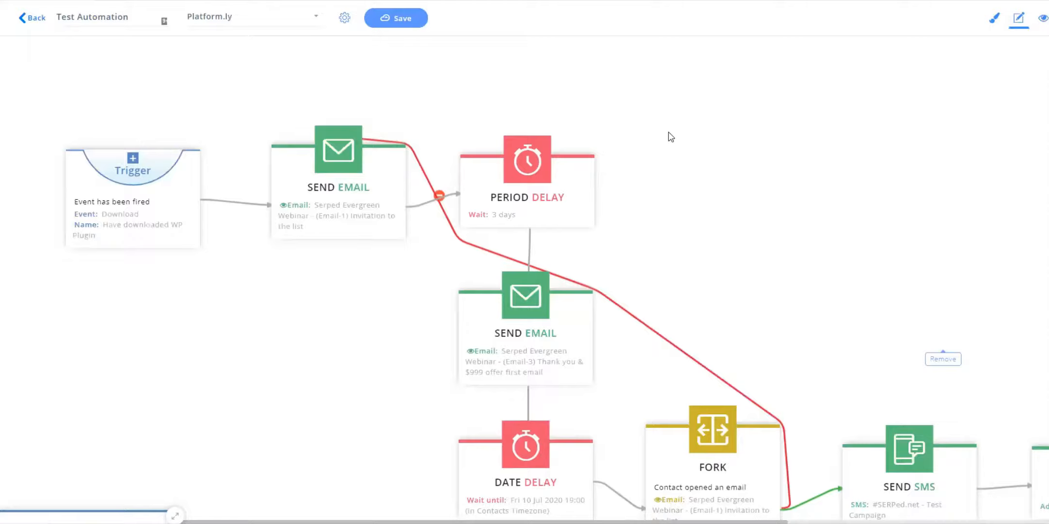
left_click(345, 19)
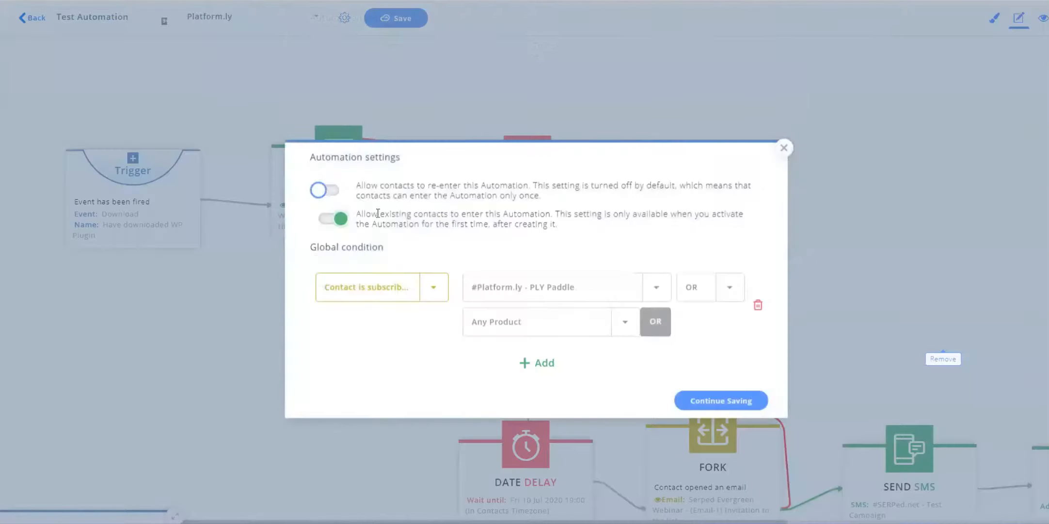
left_click(784, 147)
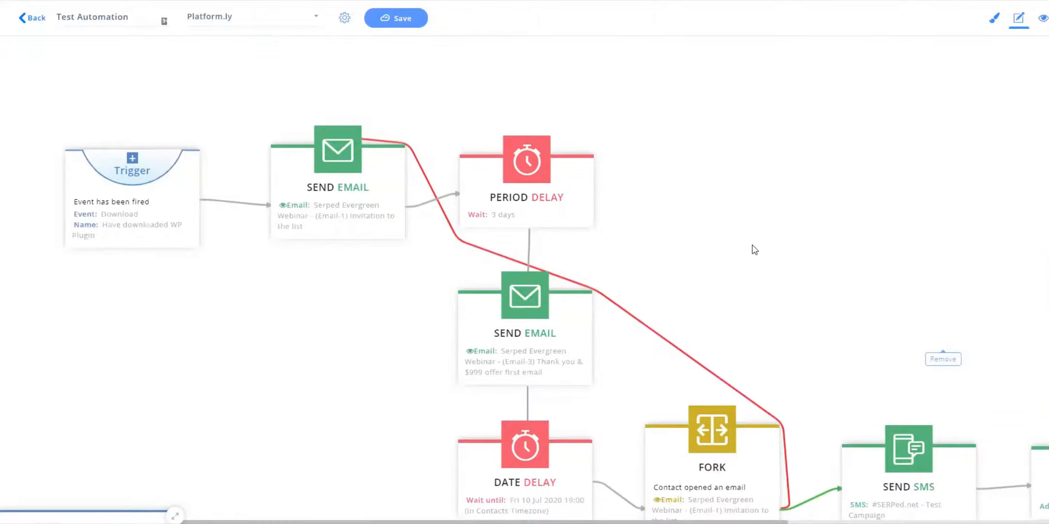
scroll(703, 311, "down", 3)
scroll(703, 310, "right", 1)
left_click_drag(731, 287, 637, 237)
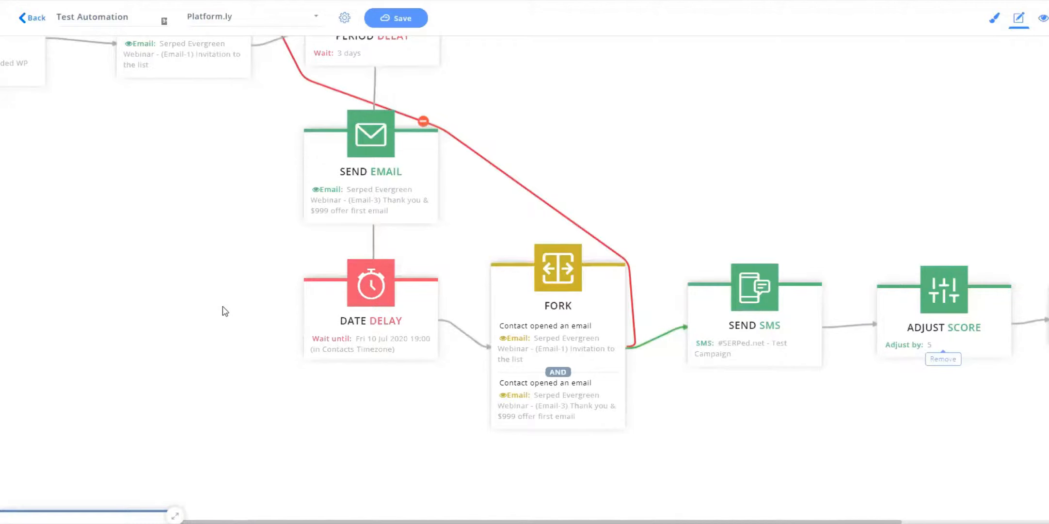
left_click_drag(222, 306, 252, 366)
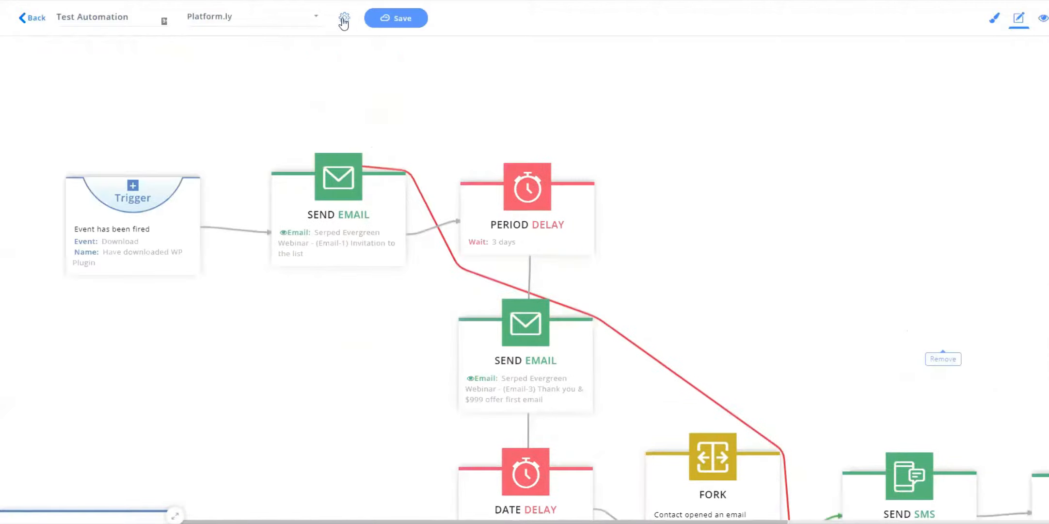
left_click(344, 18)
left_click(800, 144)
scroll(856, 166, "down", 1)
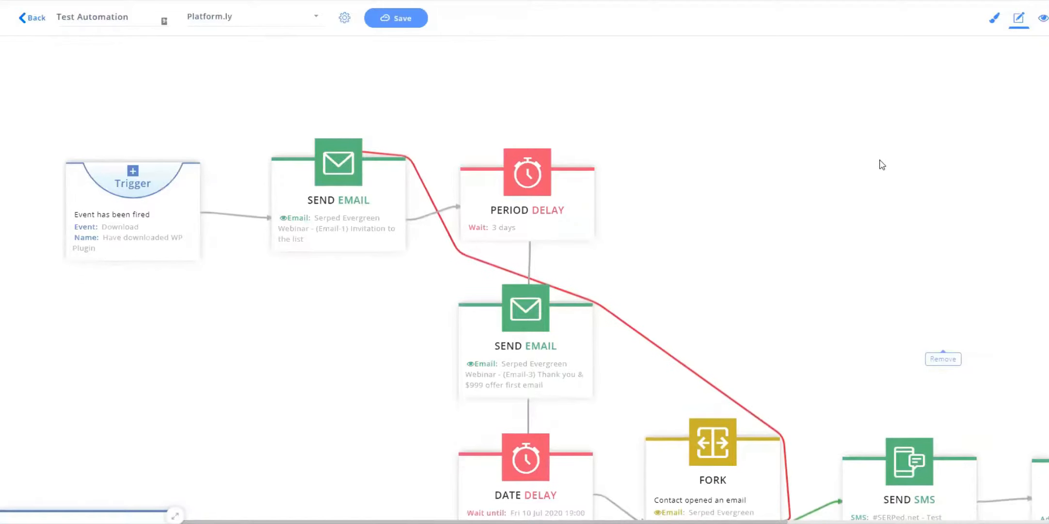
Switch to annotation mode and place a text annotation on the canvas above the period delay.
left_click(994, 22)
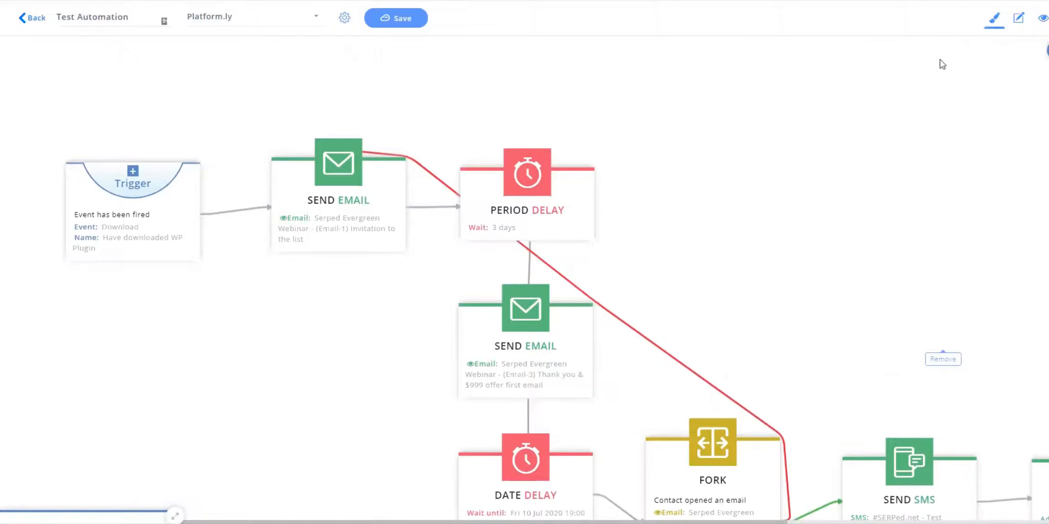
scroll(907, 252, "down", 3)
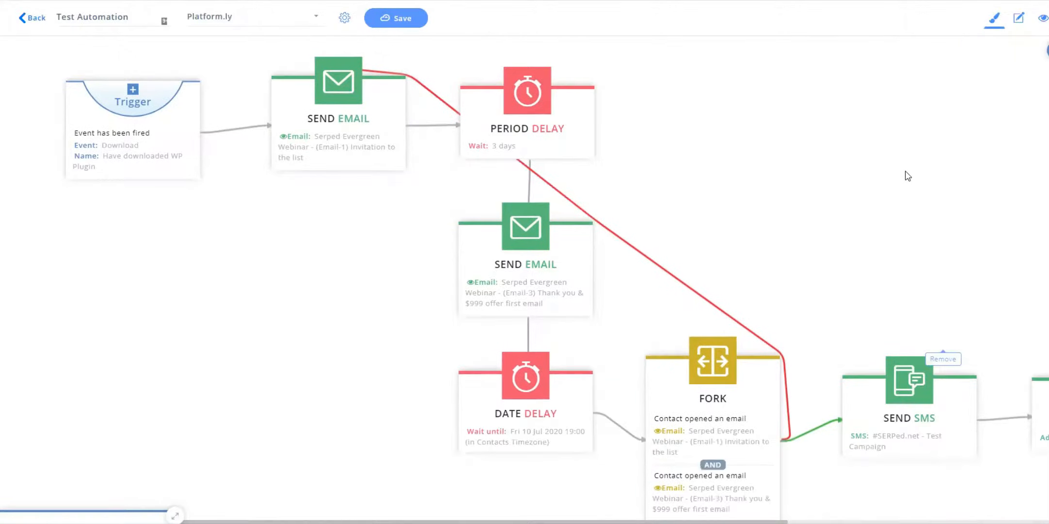
scroll(902, 172, "up", 2)
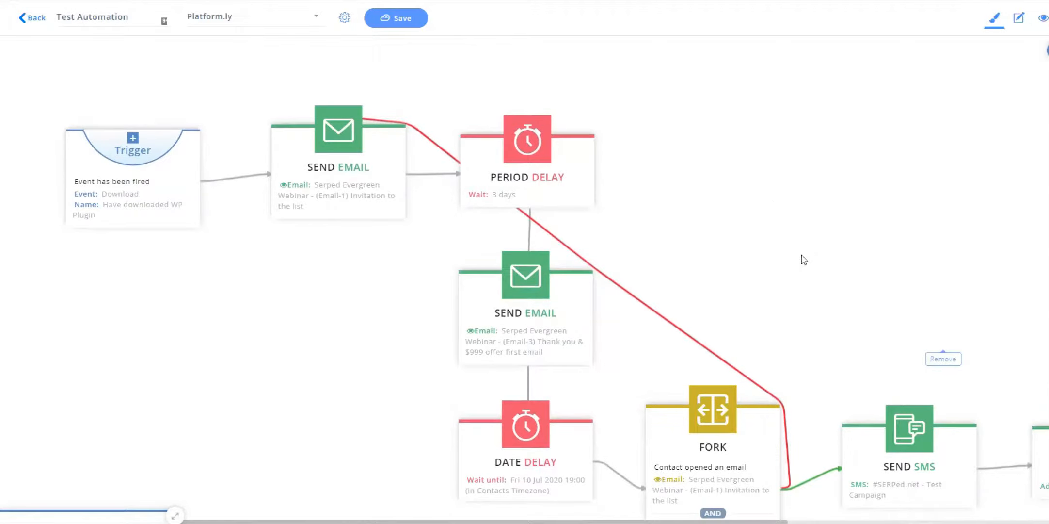
scroll(803, 260, "down", 3)
scroll(764, 184, "up", 3)
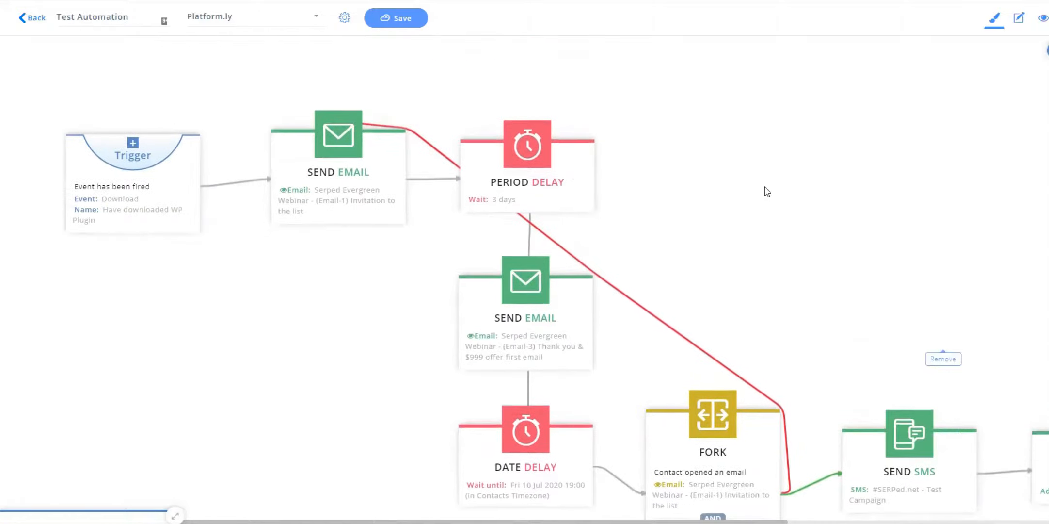
scroll(785, 192, "down", 1)
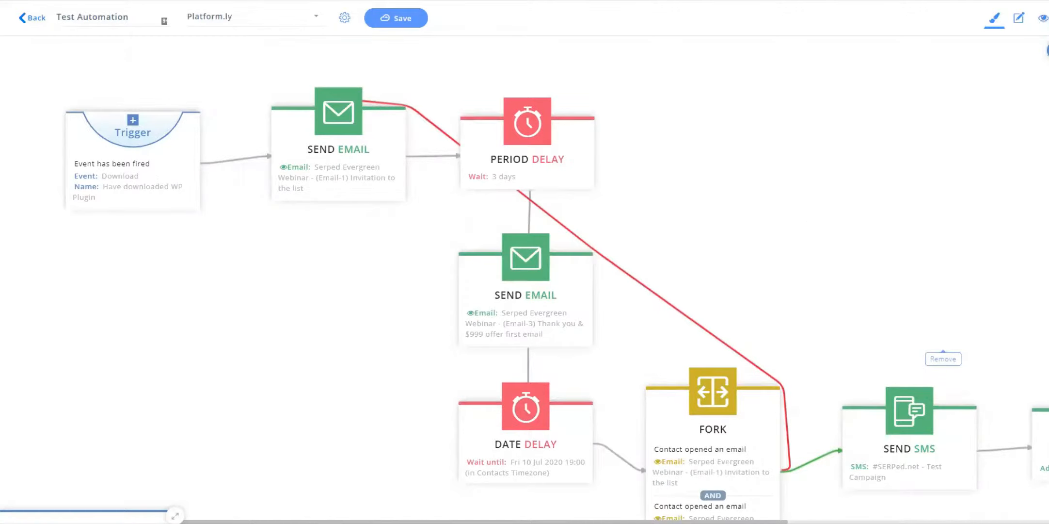
left_click(1048, 51)
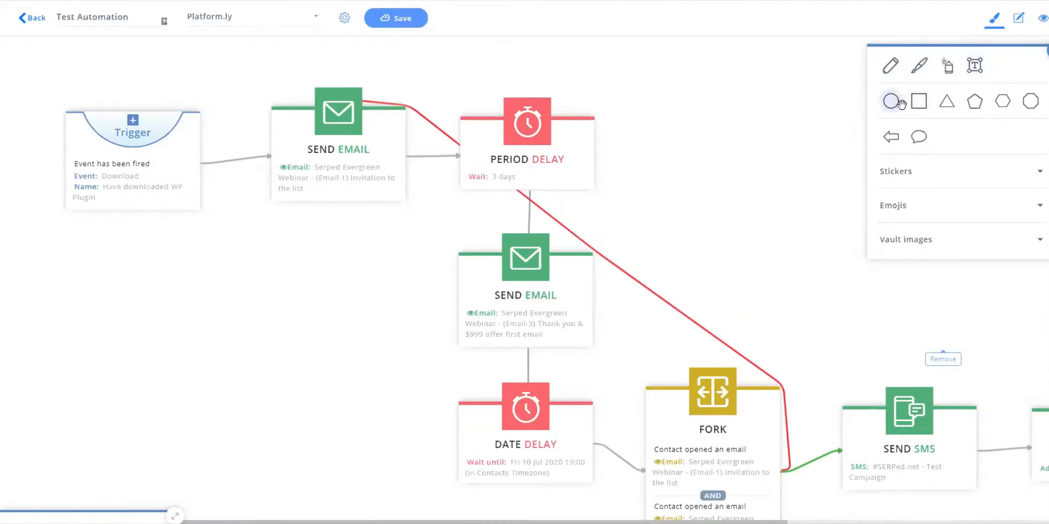
left_click(919, 136)
left_click_drag(976, 66, 704, 148)
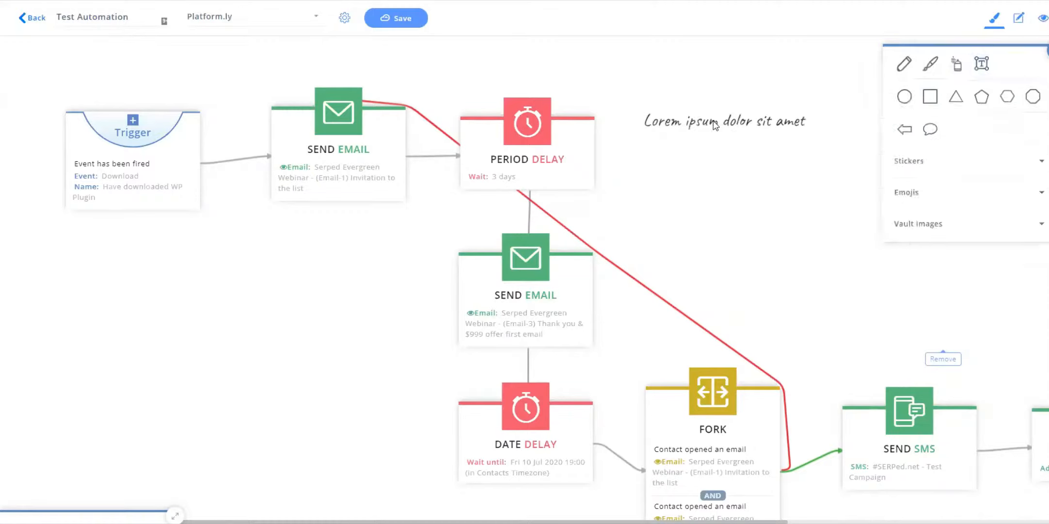
Replace the annotation's placeholder text with Cool Automation!
double_click(715, 120)
left_click(691, 122)
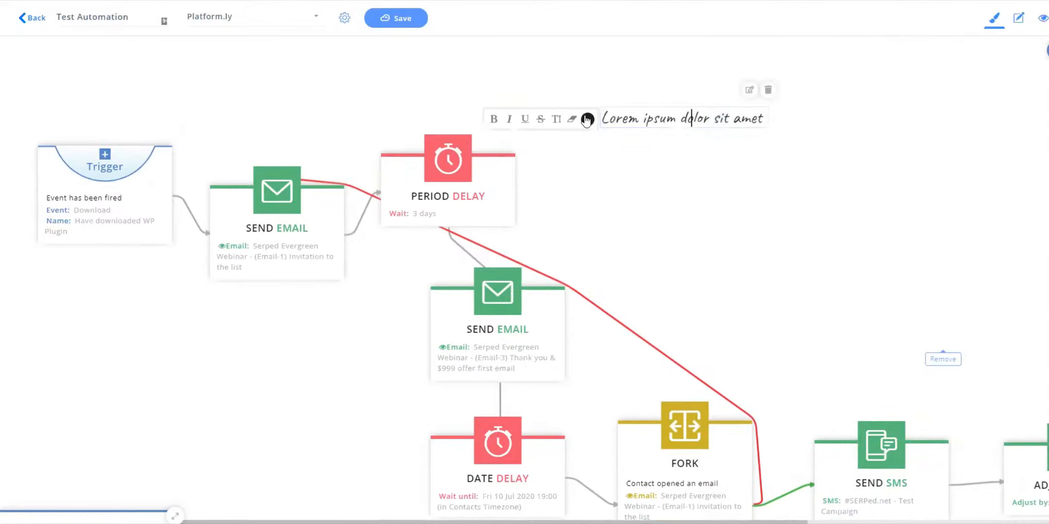
left_click(509, 119)
left_click_drag(609, 118, 773, 120)
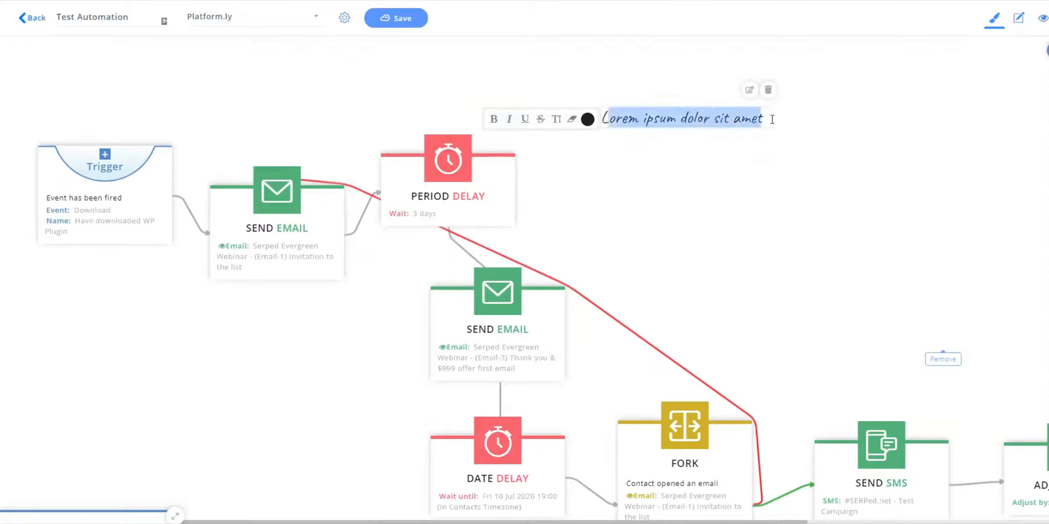
key("BackSpace")
key("BackSpace")
type("Co")
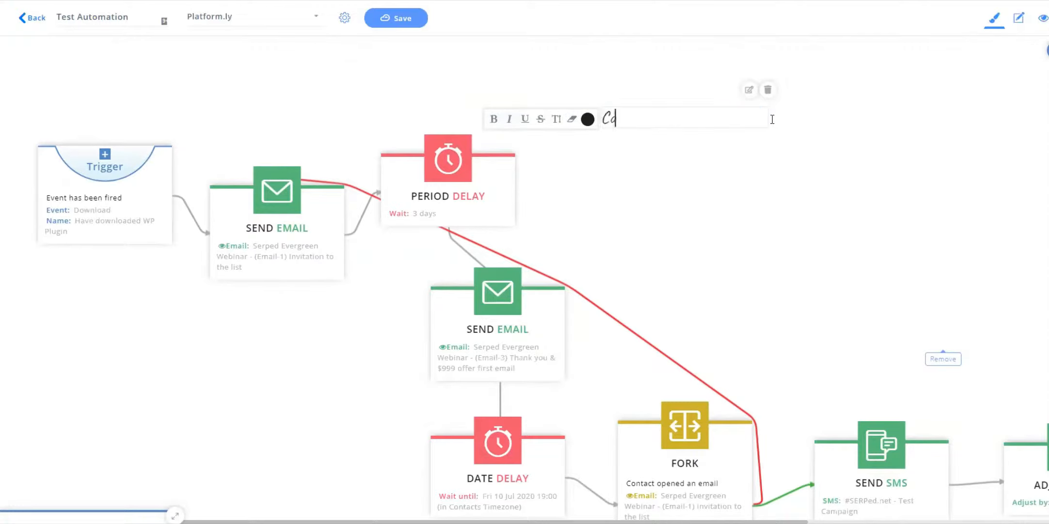
type("ol Automation")
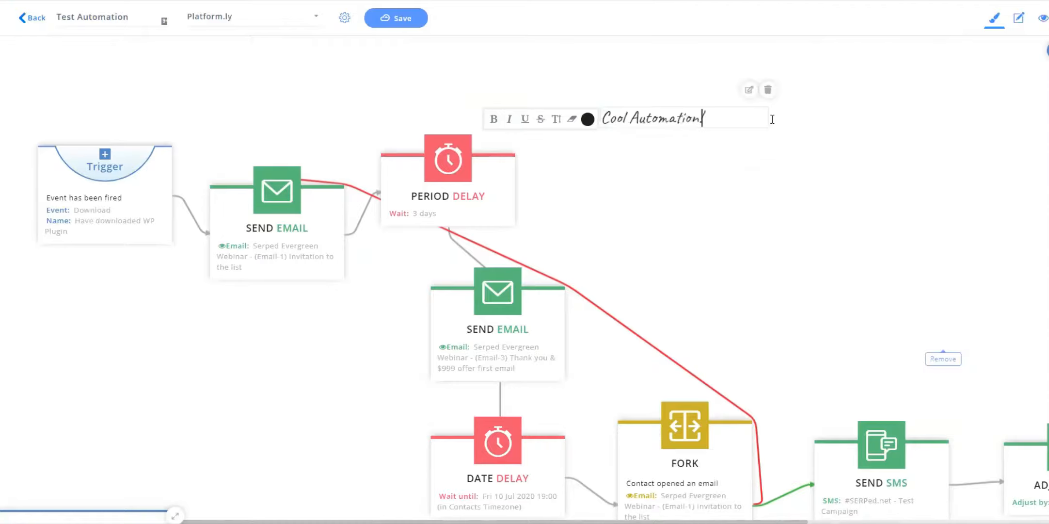
Make the Cool Automation! annotation text bold.
left_click_drag(772, 119, 571, 123)
left_click(500, 122)
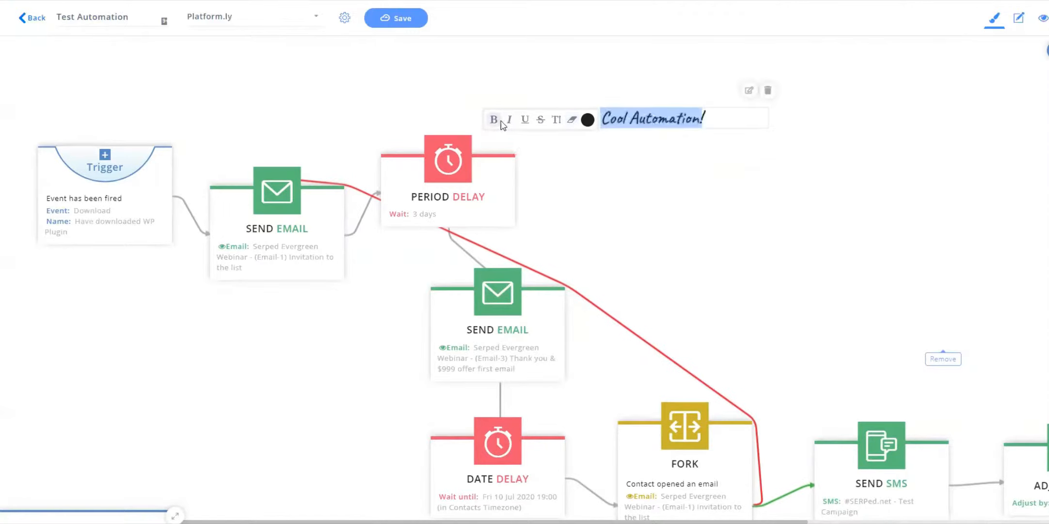
left_click(747, 118)
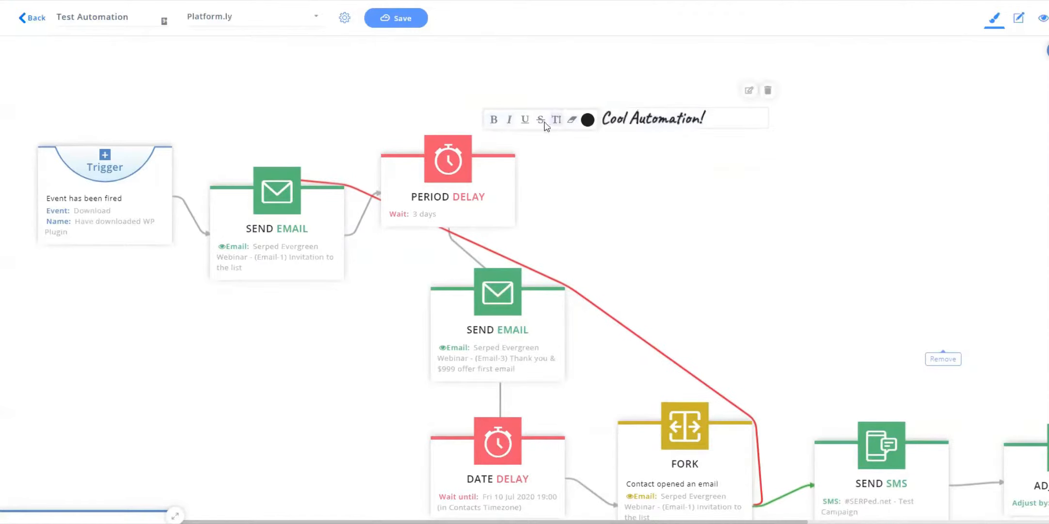
left_click_drag(712, 121, 603, 122)
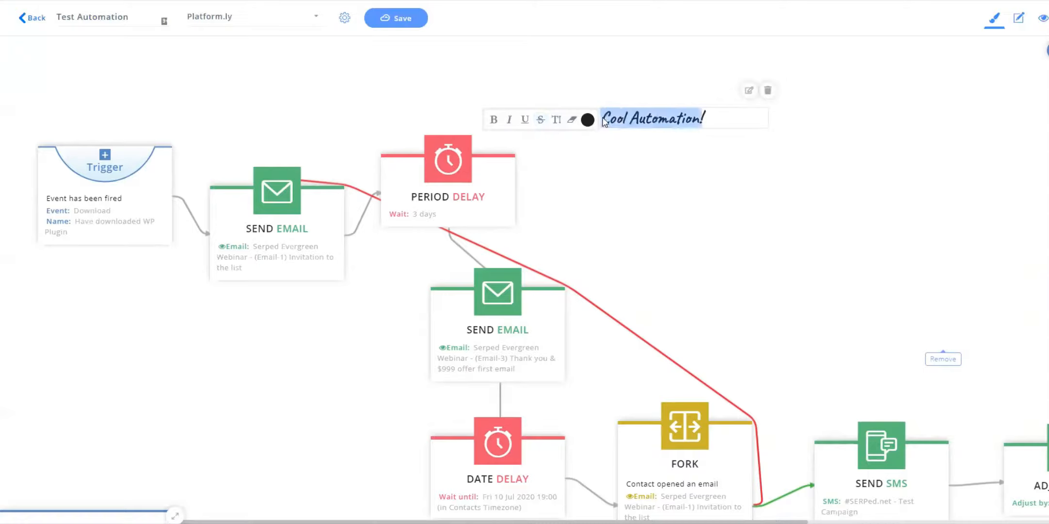
left_click(713, 116)
Open the annotation's properties and set its font family to Pacifico.
left_click(746, 91)
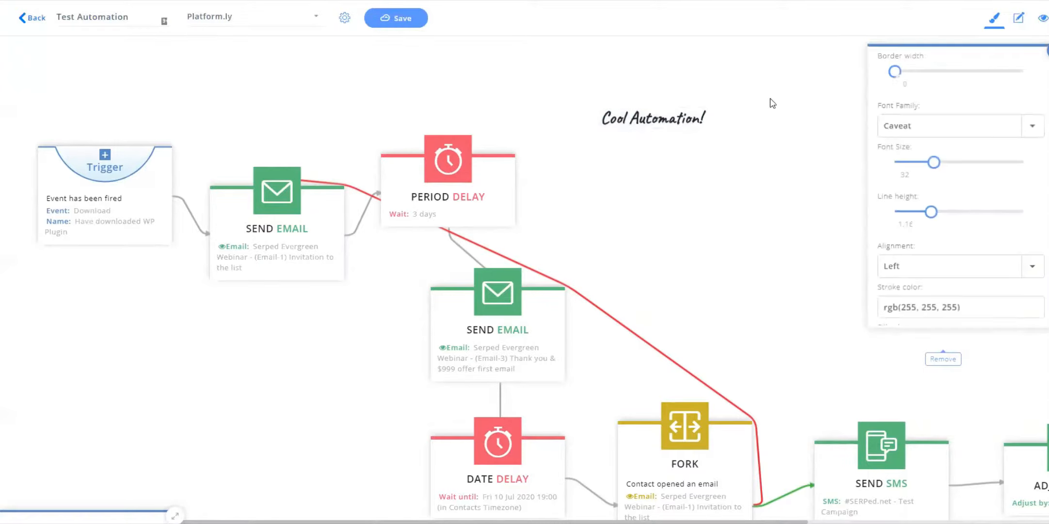
left_click(918, 128)
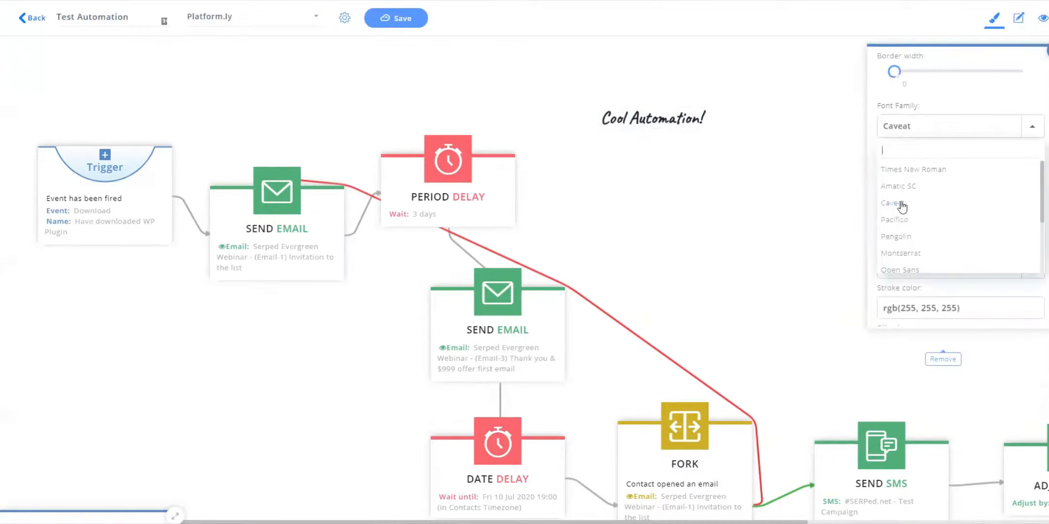
left_click(902, 202)
left_click(929, 125)
left_click(903, 214)
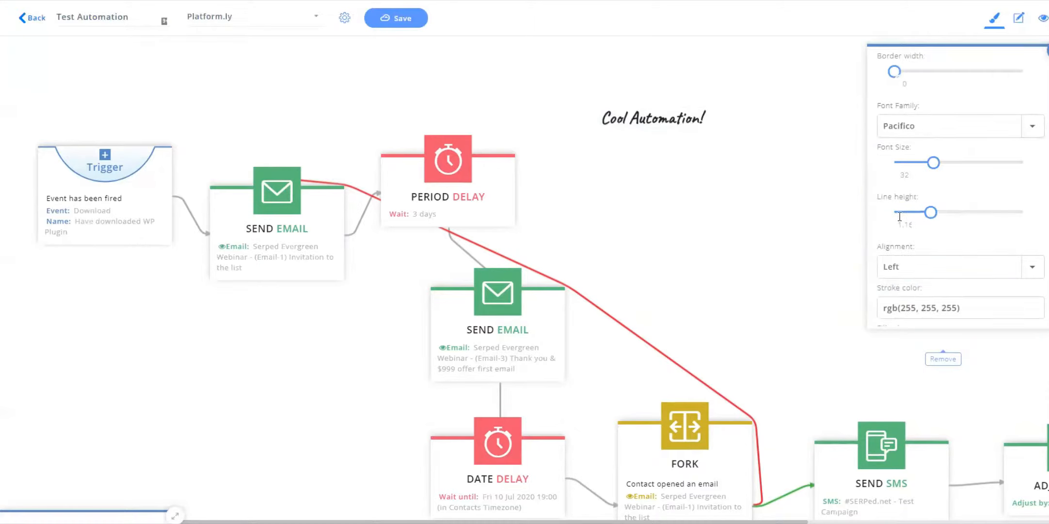
Reopen the annotation's properties and change its font family to Amatic SC.
left_click(687, 112)
double_click(684, 117)
left_click(749, 92)
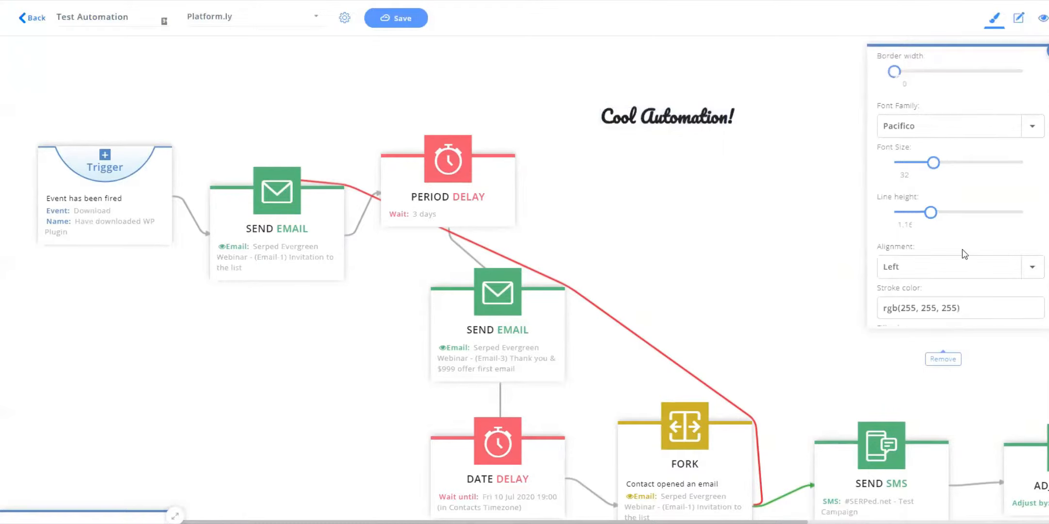
scroll(948, 226, "down", 1)
left_click(955, 224)
left_click(983, 227)
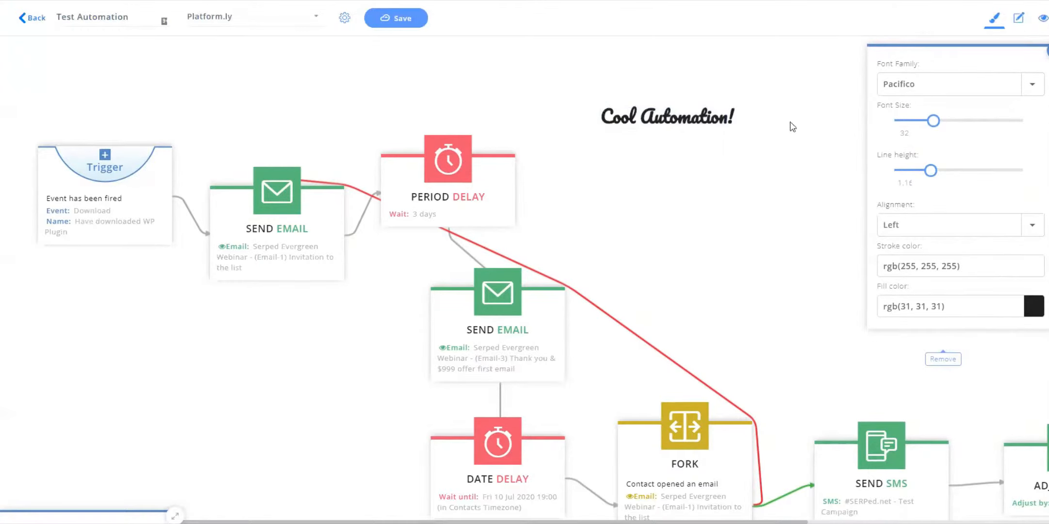
scroll(984, 209, "up", 1)
scroll(966, 179, "down", 1)
left_click(927, 93)
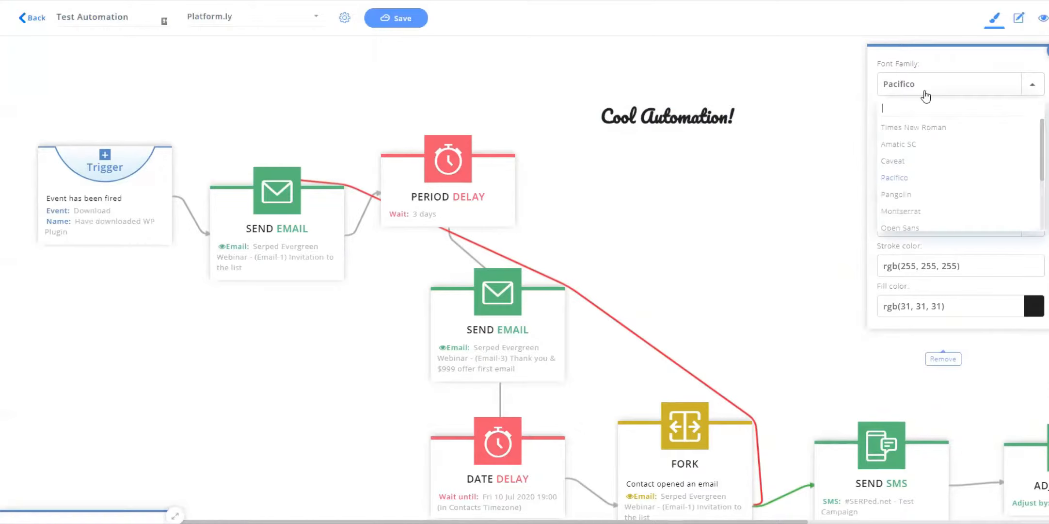
left_click(915, 146)
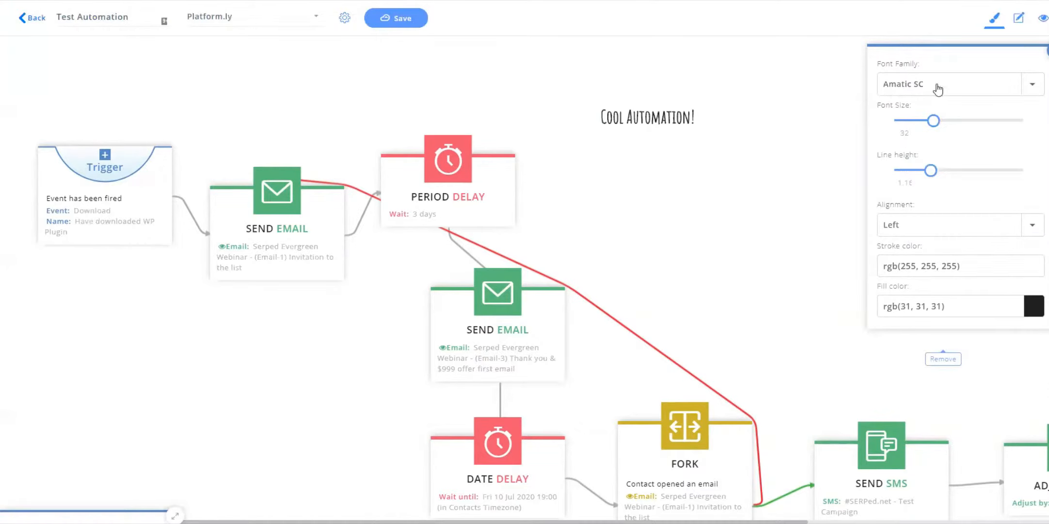
Set the annotation's fill color to purple using the color picker.
left_click(1036, 314)
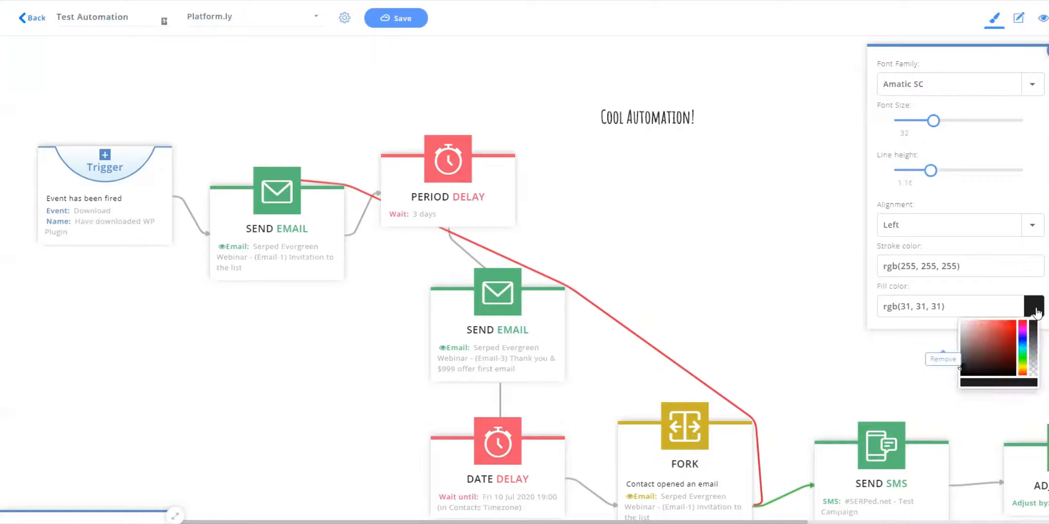
left_click(998, 338)
left_click_drag(1021, 330, 1022, 327)
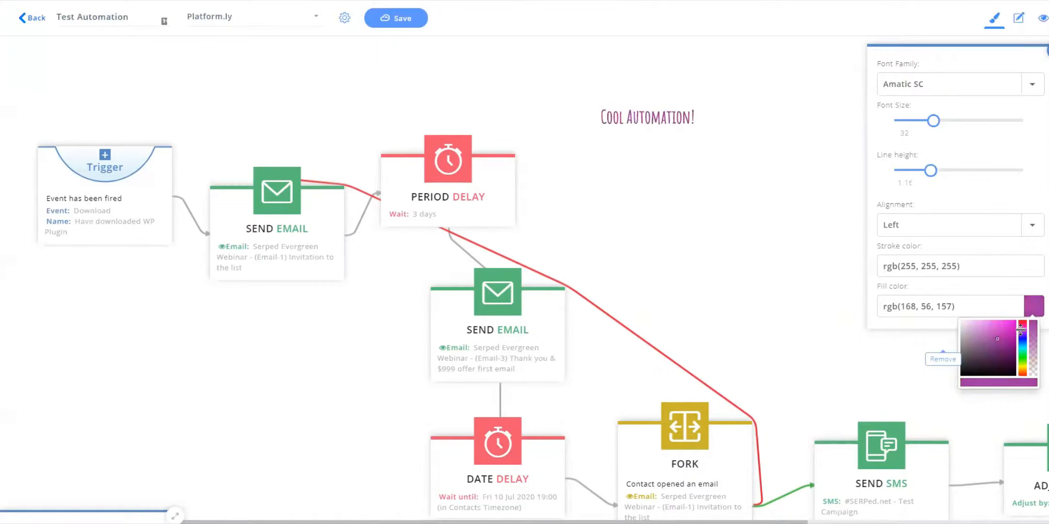
left_click(731, 171)
Reopen the annotation's properties and increase its font size to 55.
left_click(663, 116)
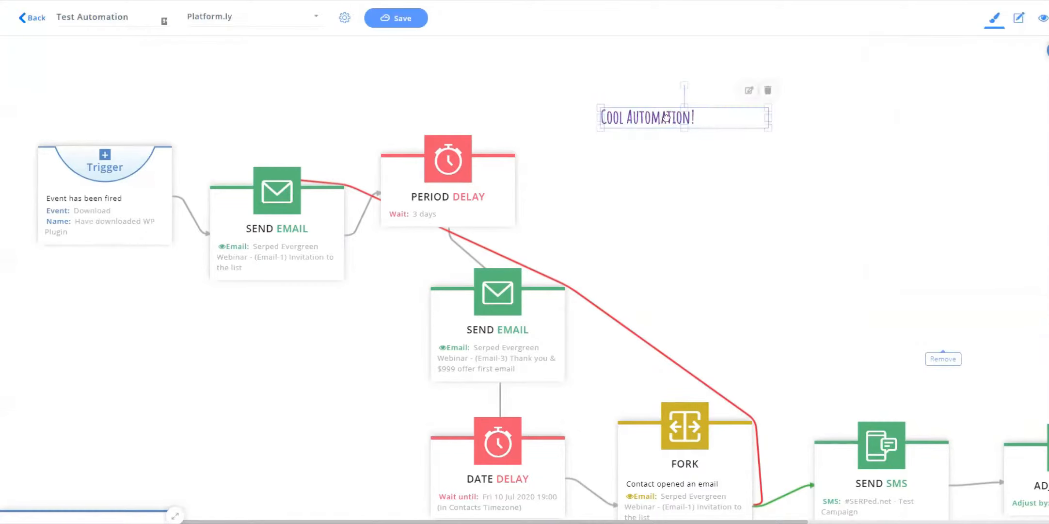
left_click(749, 90)
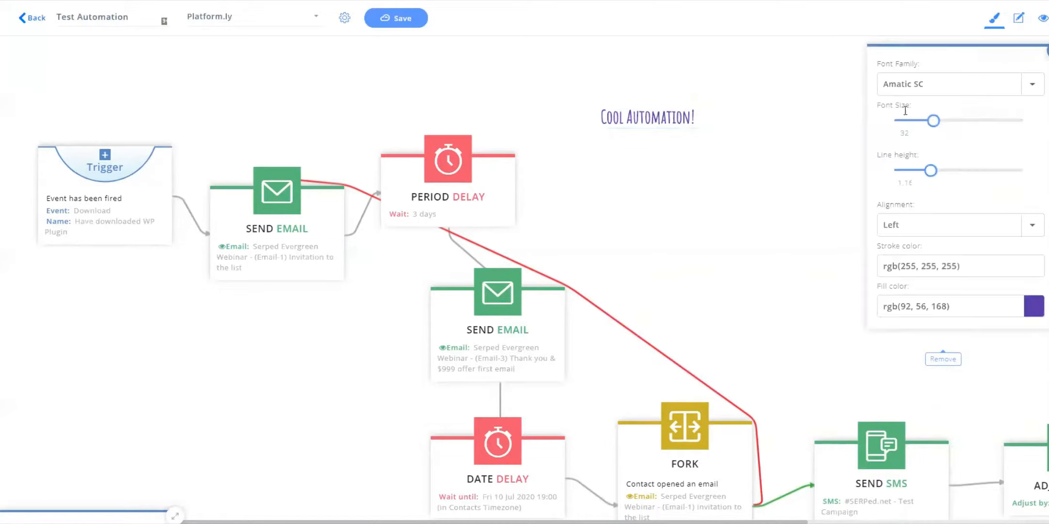
left_click_drag(933, 121, 964, 121)
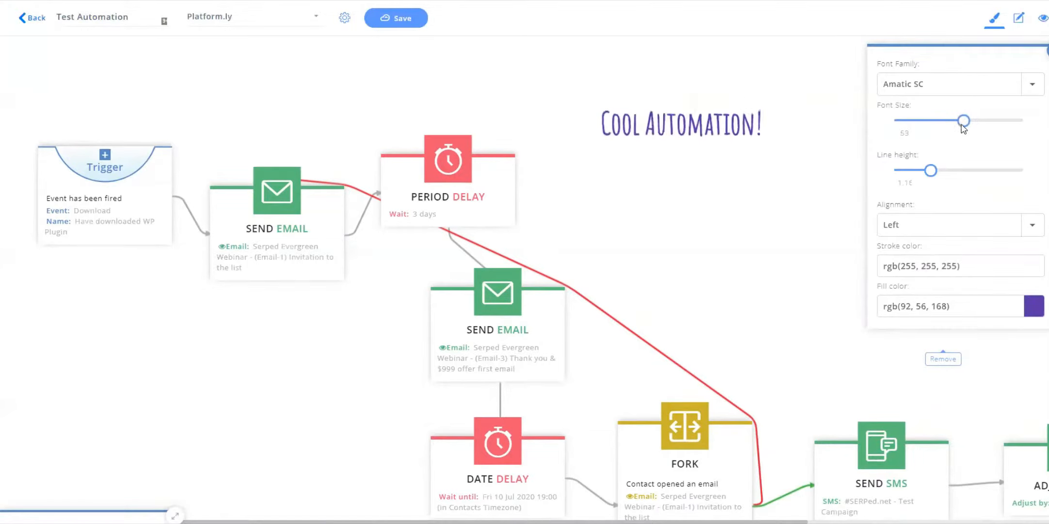
Rotate the Cool Automation! annotation and move it below the period delay, beside the red connection line.
left_click(692, 121)
left_click_drag(692, 121, 723, 119)
left_click_drag(711, 84, 722, 79)
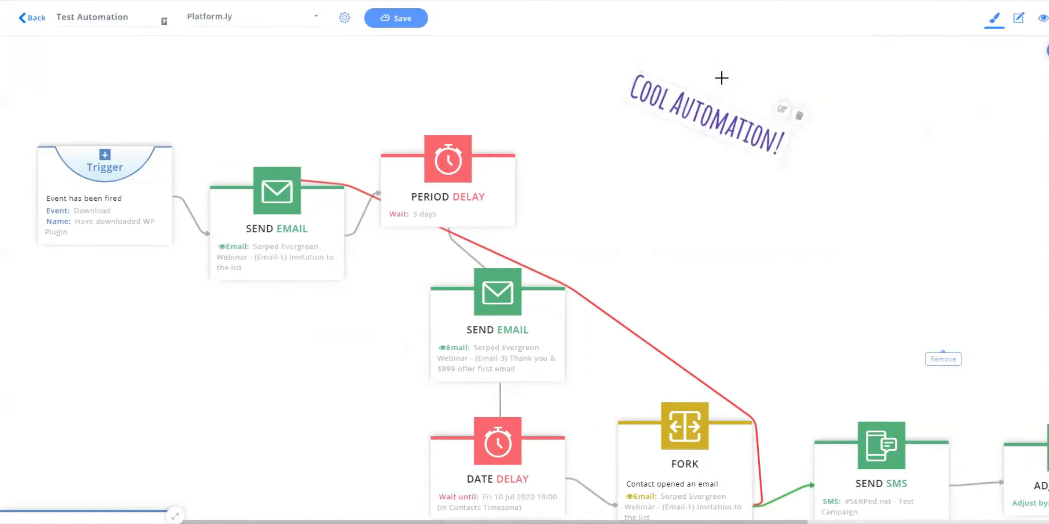
left_click_drag(707, 113, 633, 255)
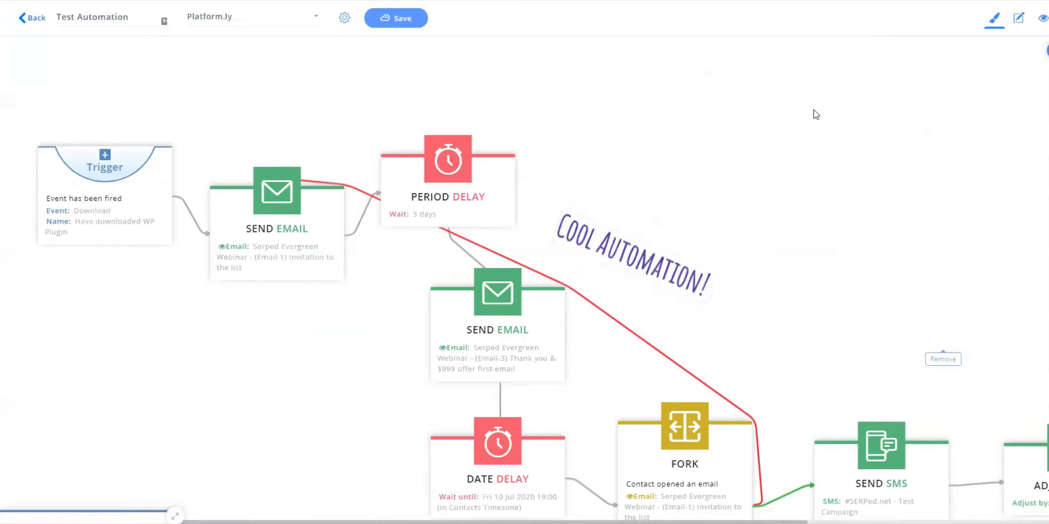
Open the stickers collection and place a Start here! sticker above the Trigger node.
left_click(1048, 50)
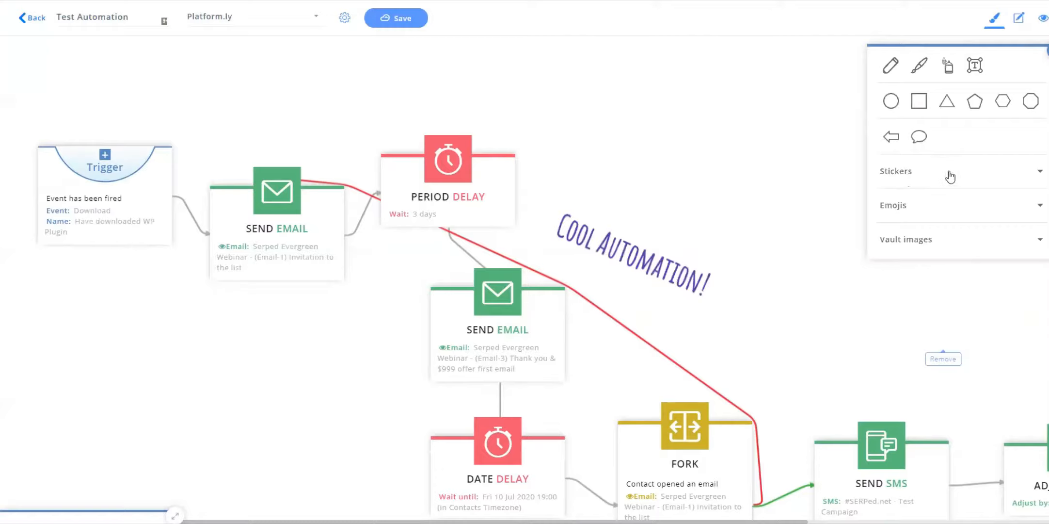
left_click(905, 174)
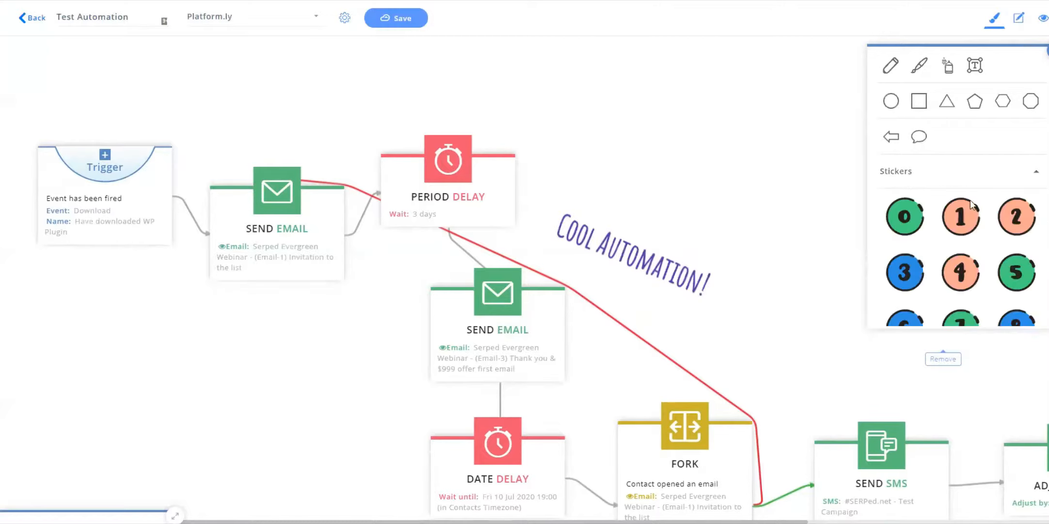
scroll(971, 200, "down", 5)
left_click_drag(923, 246, 150, 146)
left_click_drag(115, 55, 73, 59)
Add number stickers 0 and 7, placing 0 below the first send email and 7 beside the second.
left_click(1046, 50)
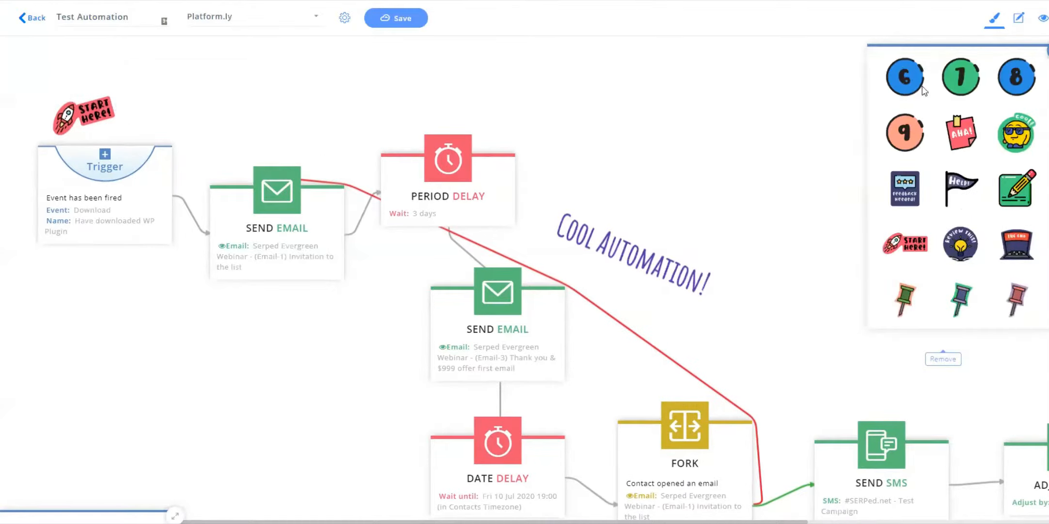
left_click_drag(962, 83, 272, 323)
scroll(972, 152, "up", 5)
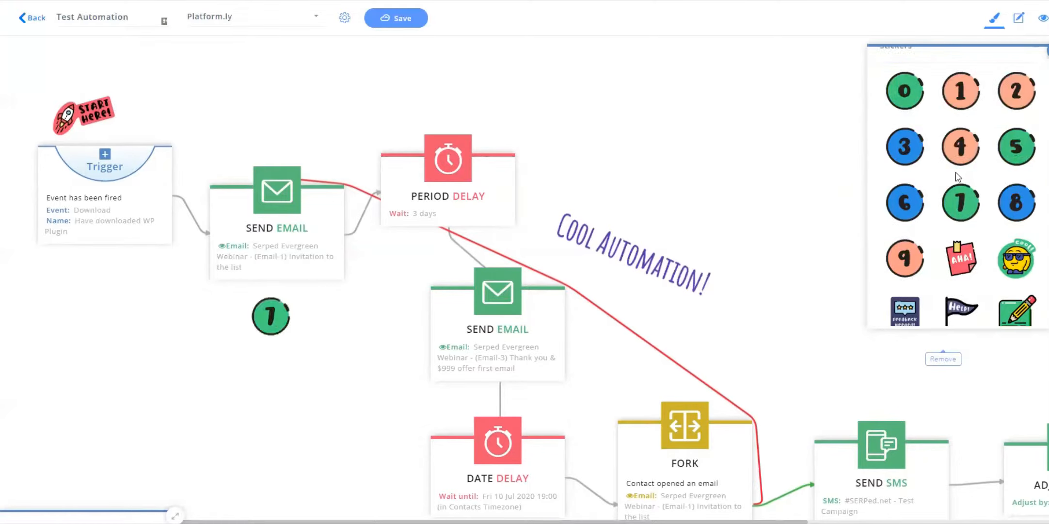
left_click_drag(905, 176, 262, 75)
left_click_drag(270, 313, 600, 355)
left_click_drag(262, 77, 282, 316)
left_click(843, 222)
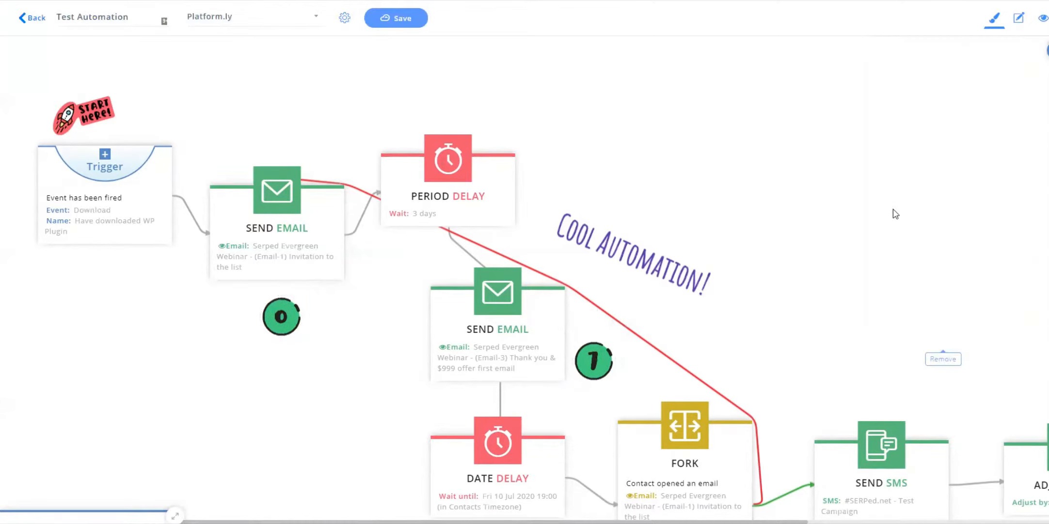
Add a check-mark sticker below the fork and an alarm clock sticker left of the date delay.
scroll(911, 157, "down", 2)
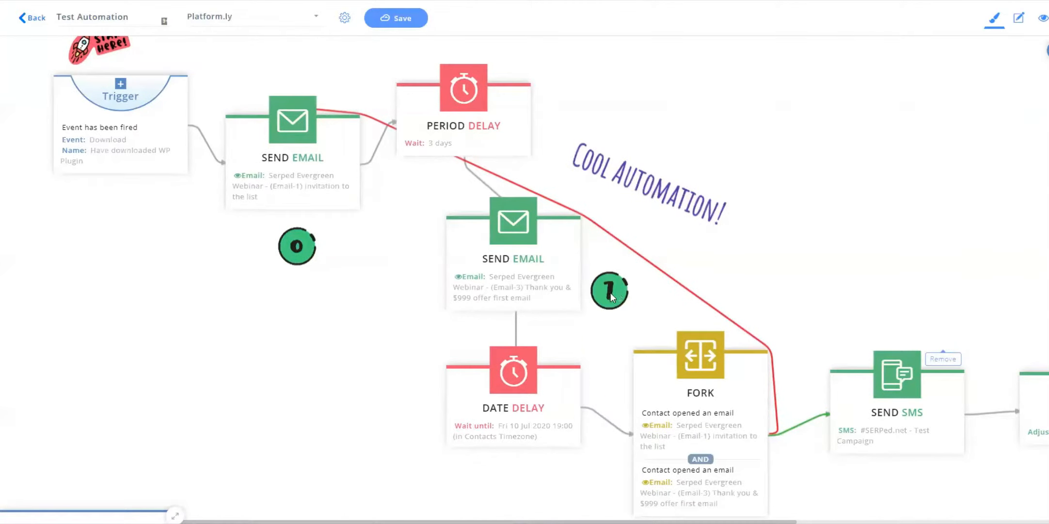
scroll(930, 215, "down", 2)
scroll(931, 215, "right", 3)
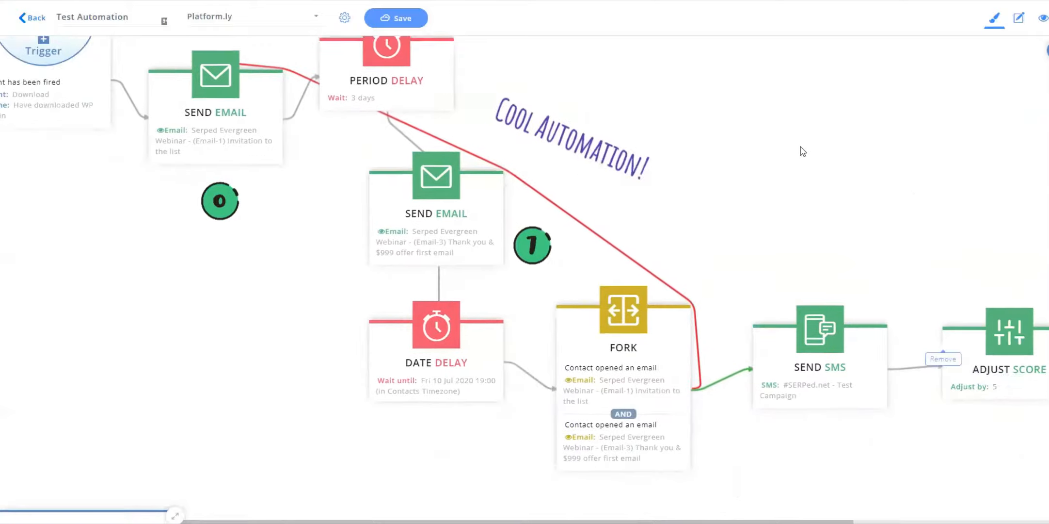
scroll(858, 175, "down", 1)
scroll(857, 175, "right", 2)
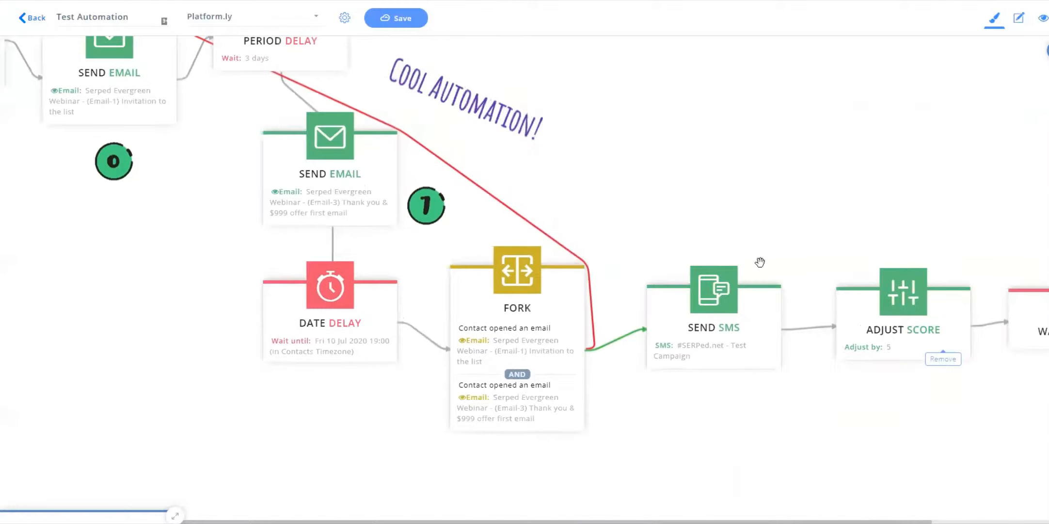
left_click(1048, 51)
scroll(963, 219, "down", 5)
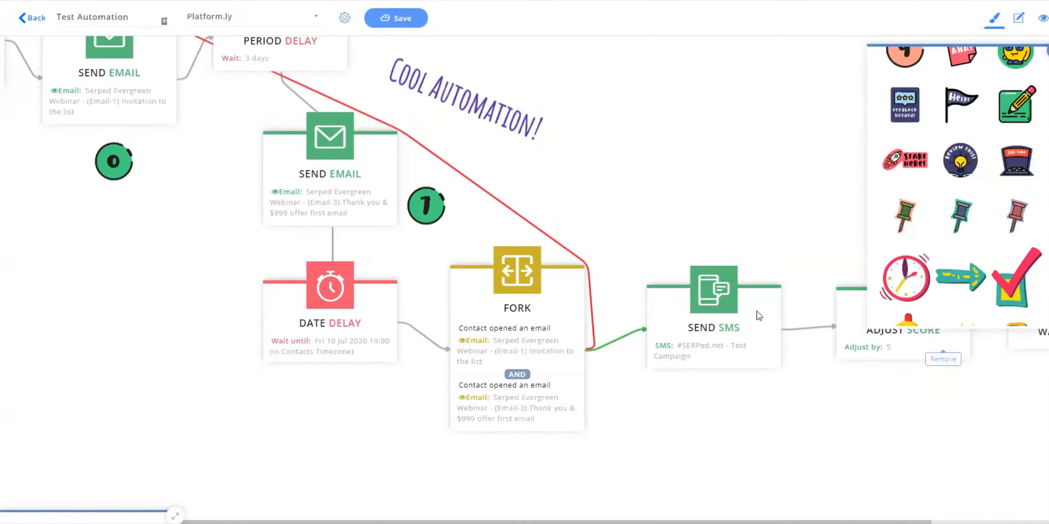
left_click_drag(1012, 289, 633, 416)
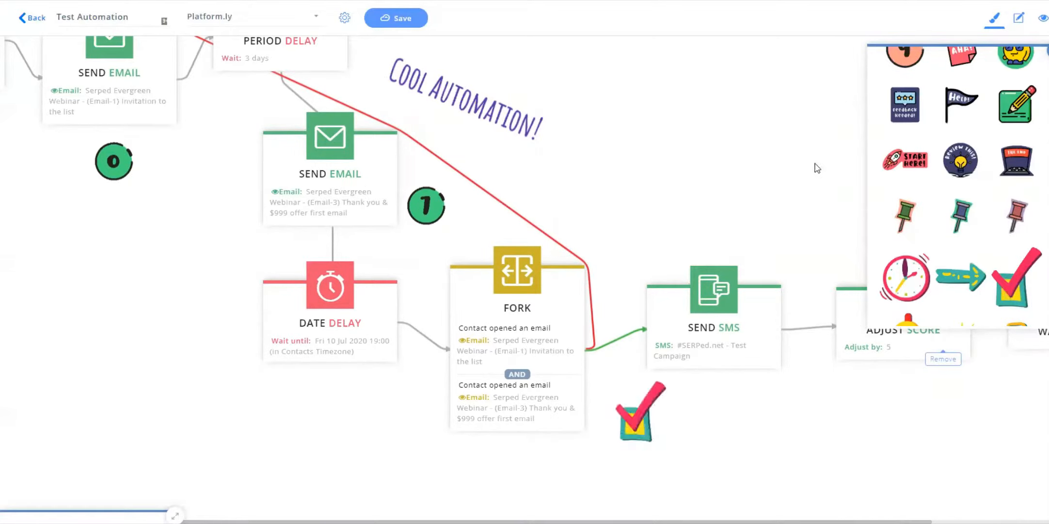
left_click_drag(900, 285, 214, 320)
left_click(316, 436)
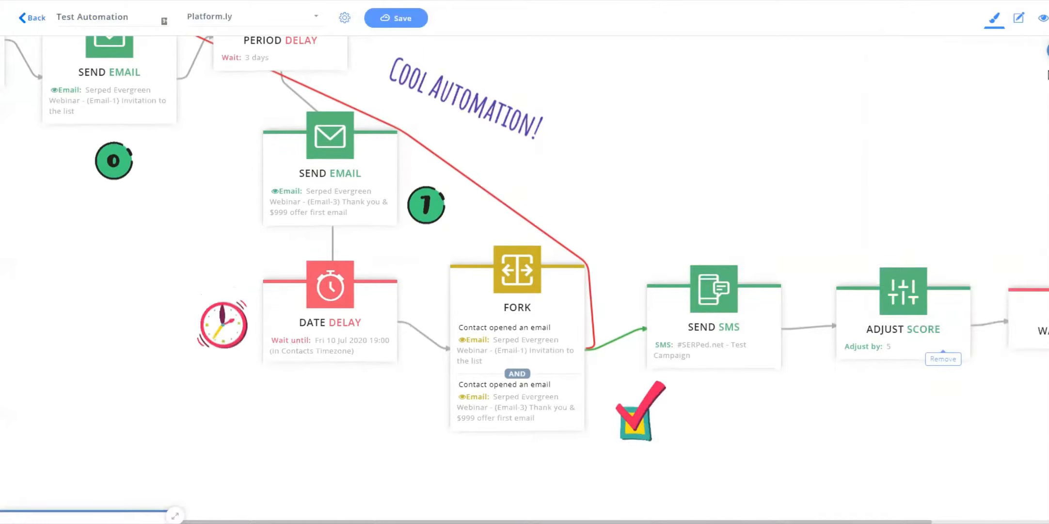
Open the emojis collection and place a crying face emoji above the fork.
left_click(1047, 51)
scroll(989, 155, "up", 5)
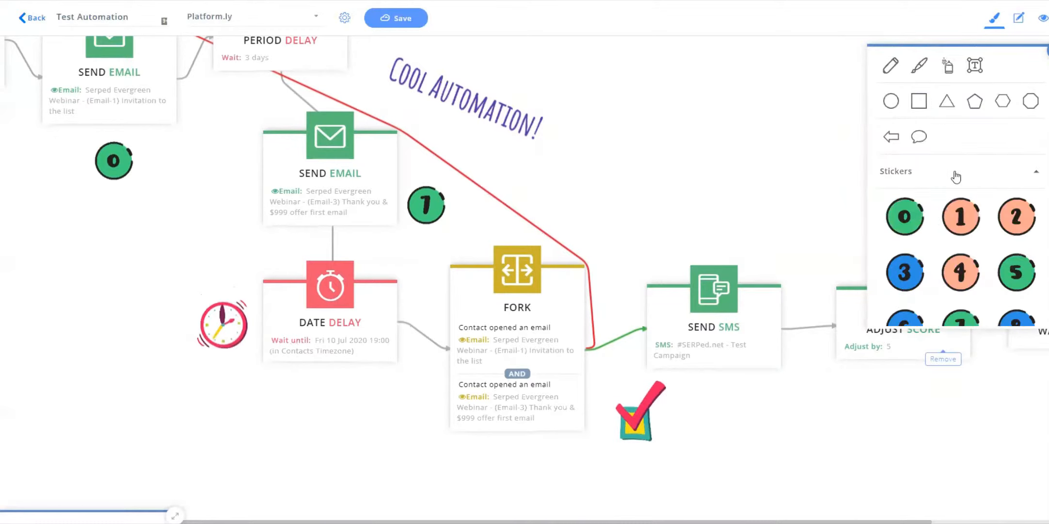
left_click(992, 175)
left_click(898, 205)
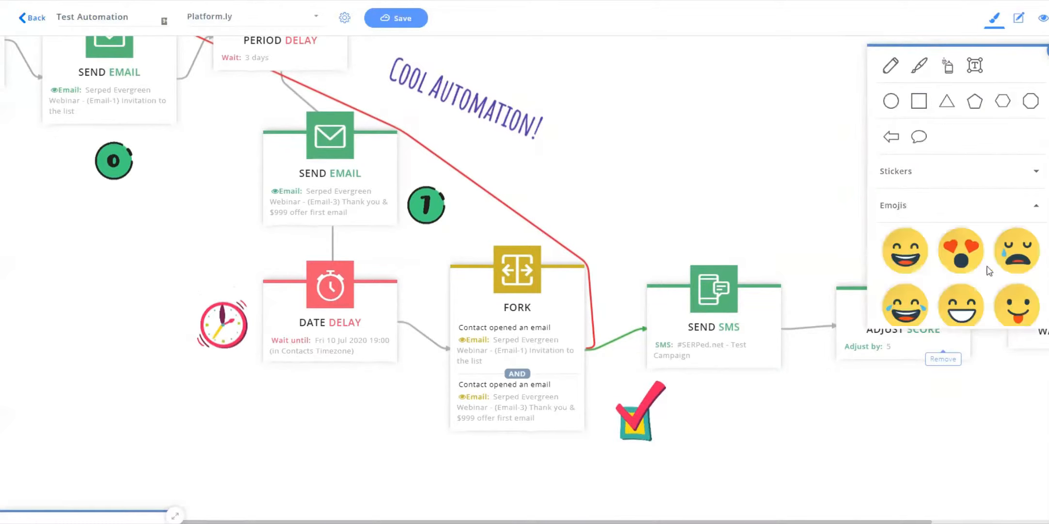
left_click_drag(1018, 254, 548, 196)
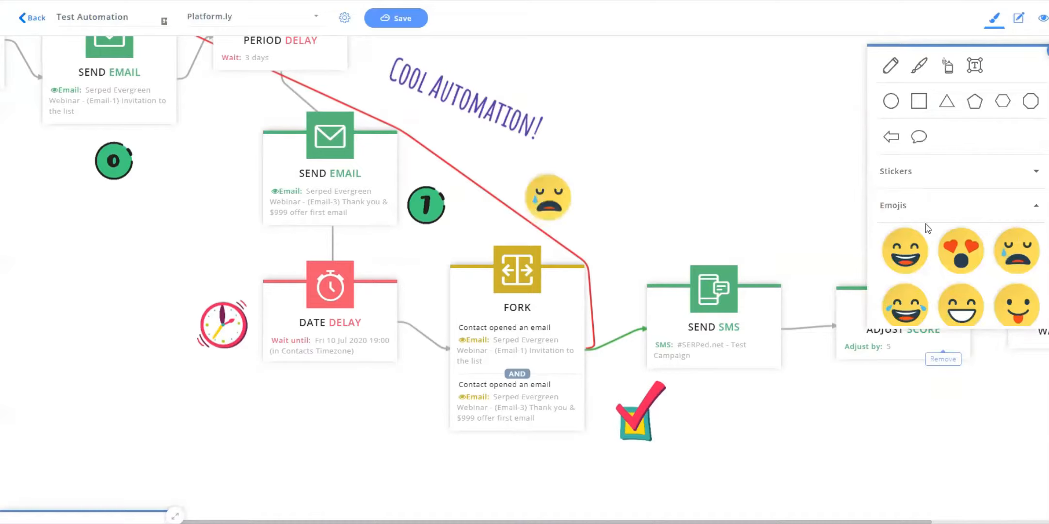
Open the vault images collection and drag a vault image onto the canvas.
left_click(936, 206)
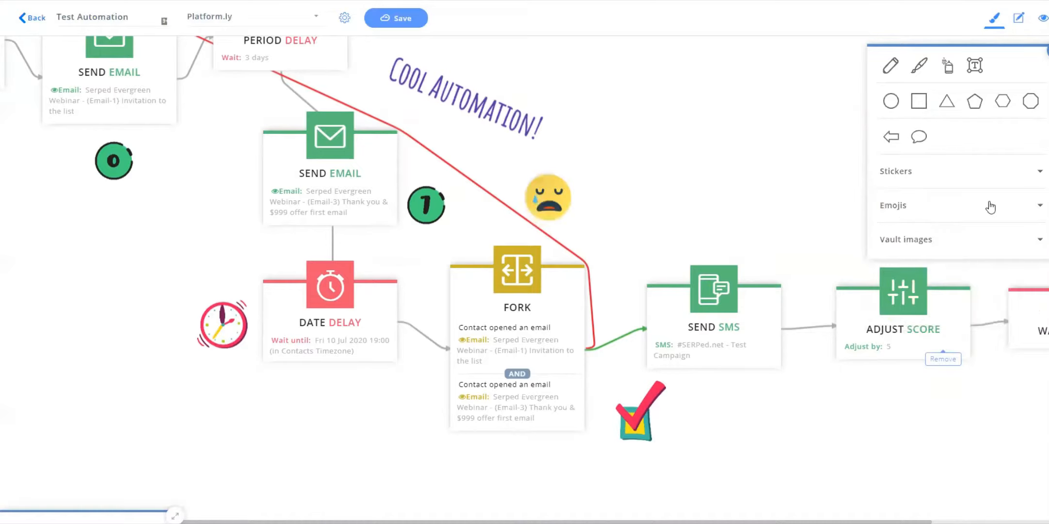
left_click(915, 240)
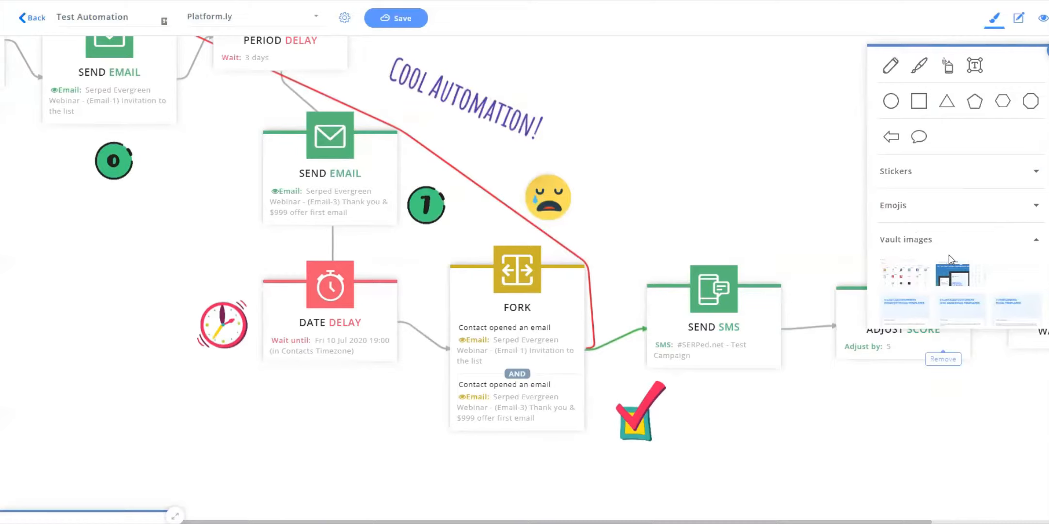
scroll(949, 256, "down", 3)
scroll(949, 258, "up", 1)
left_click(916, 160)
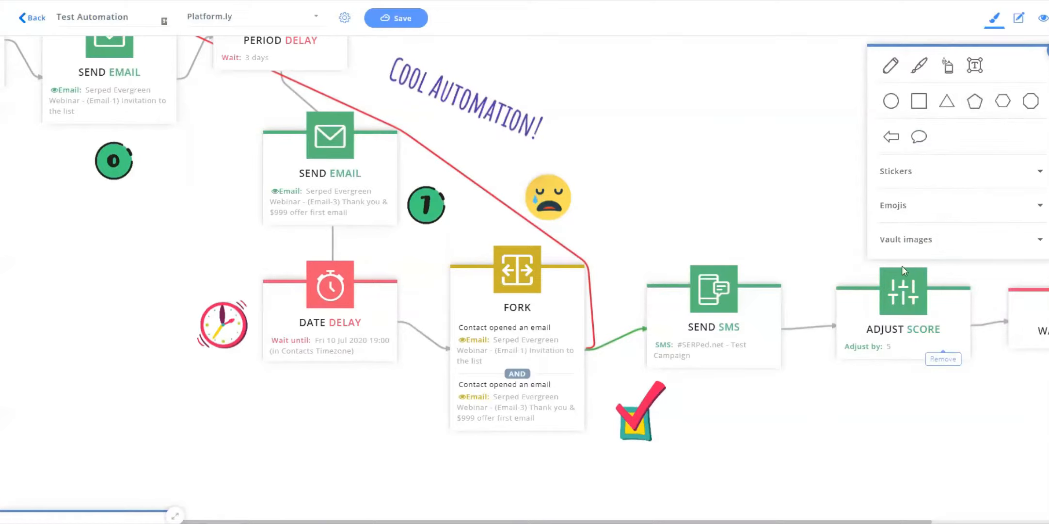
left_click(924, 243)
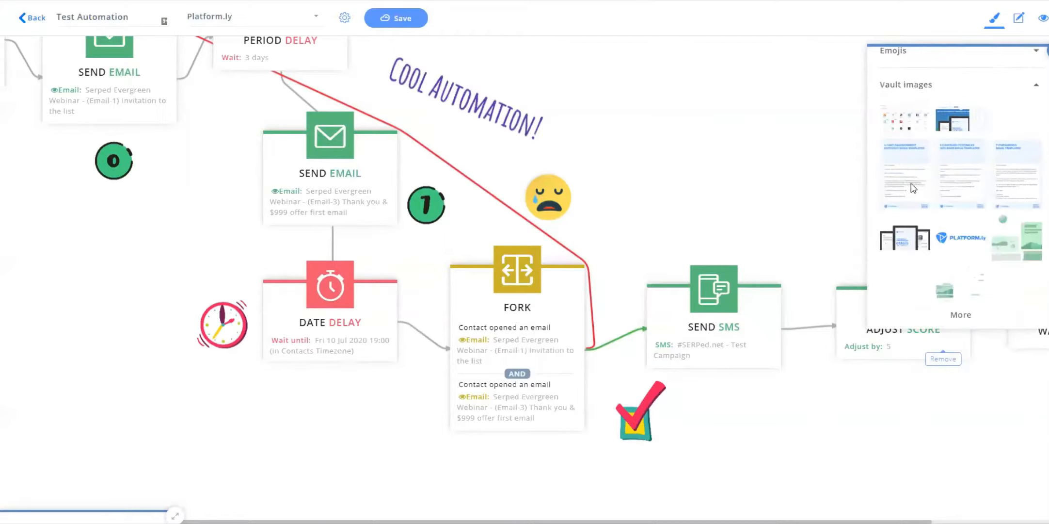
left_click_drag(971, 243, 604, 79)
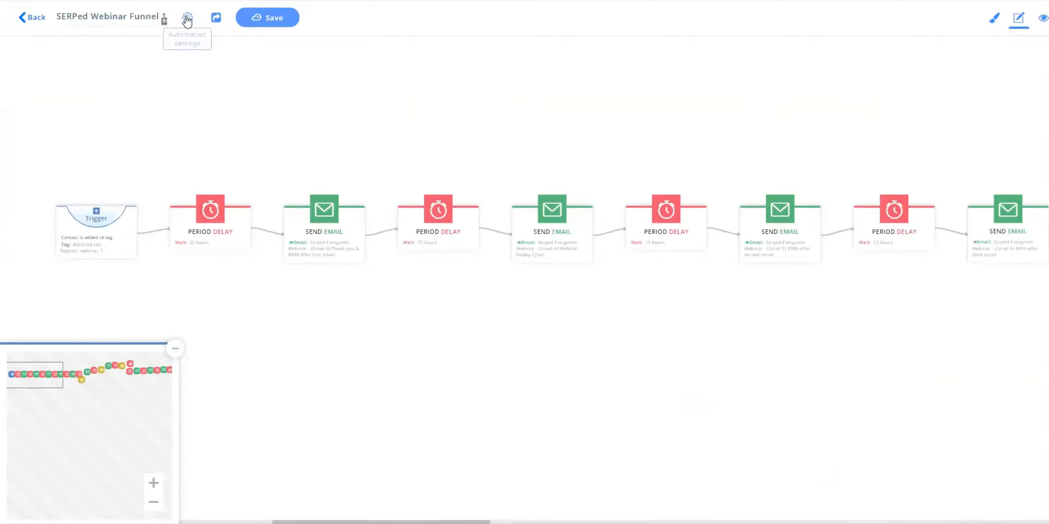
Switch the SERPed Webinar Funnel to statistics view and examine its steps by zooming and panning.
left_click(1044, 21)
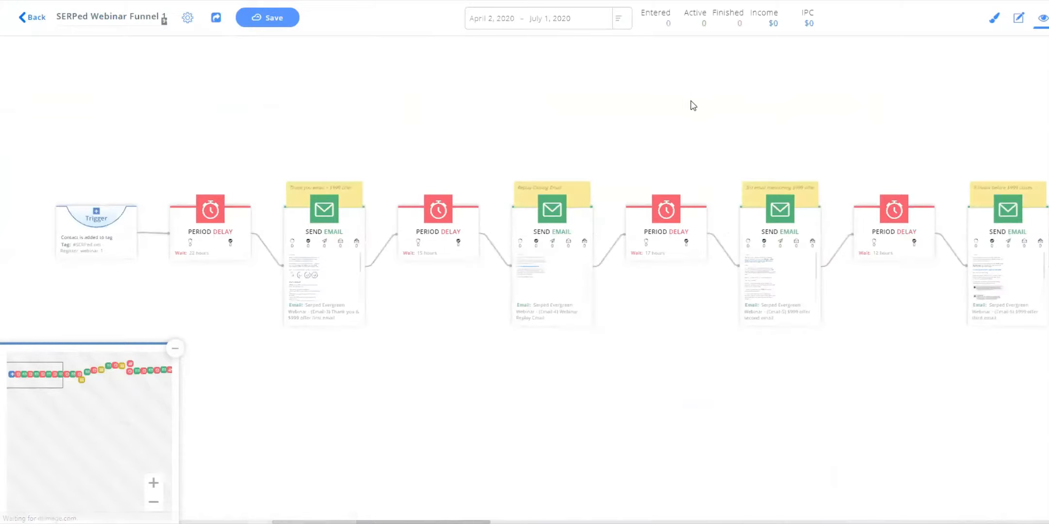
left_click(153, 482)
left_click(153, 482)
left_click_drag(372, 407, 673, 413)
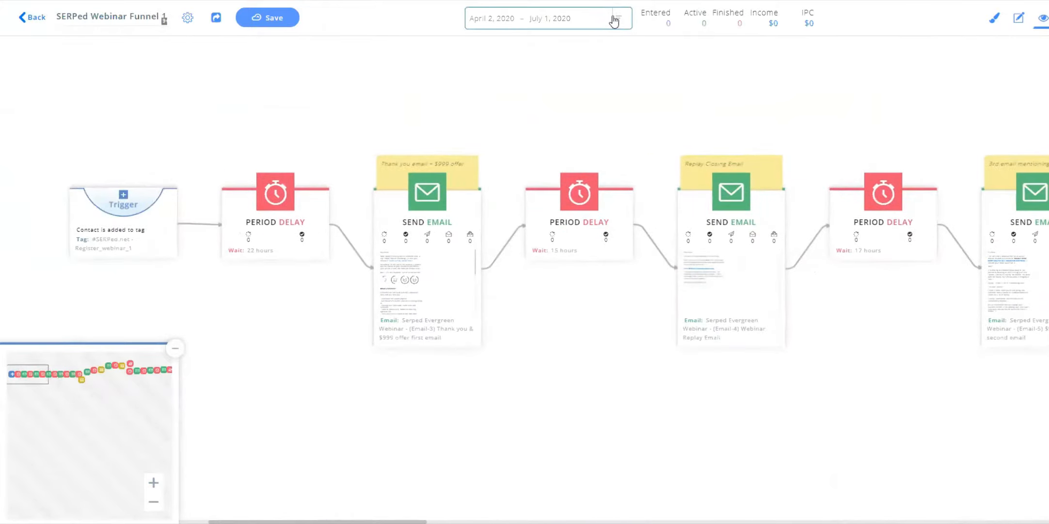
left_click(151, 483)
mouse_move(51, 374)
left_mouse_down()
mouse_move(39, 375)
mouse_move(100, 374)
mouse_move(35, 377)
left_mouse_up()
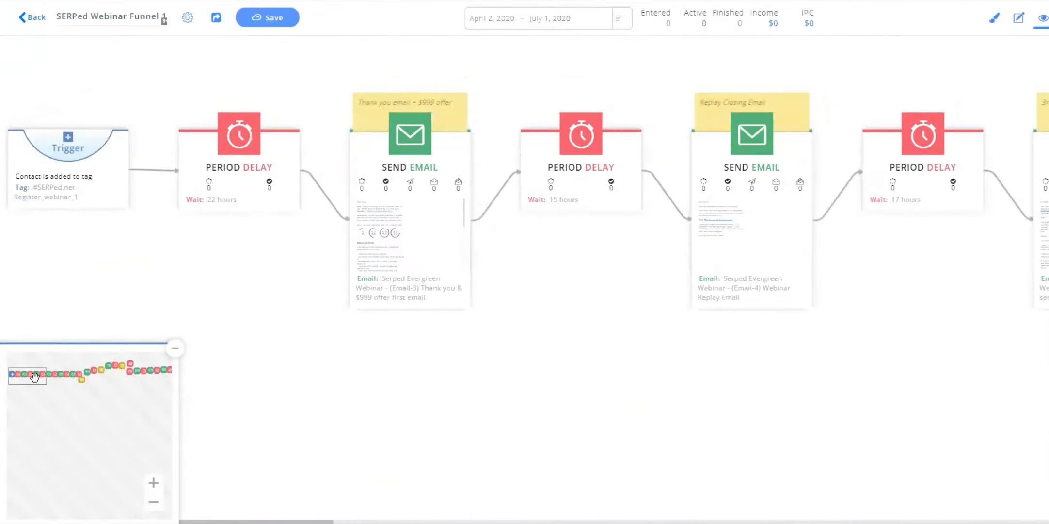
left_click(153, 502)
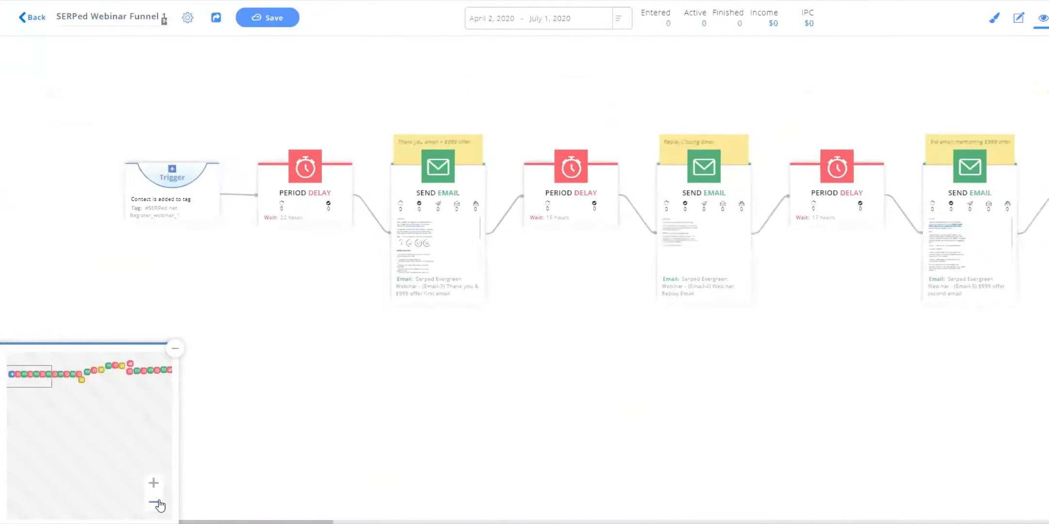
left_click_drag(853, 376, 474, 333)
left_click_drag(761, 339, 462, 343)
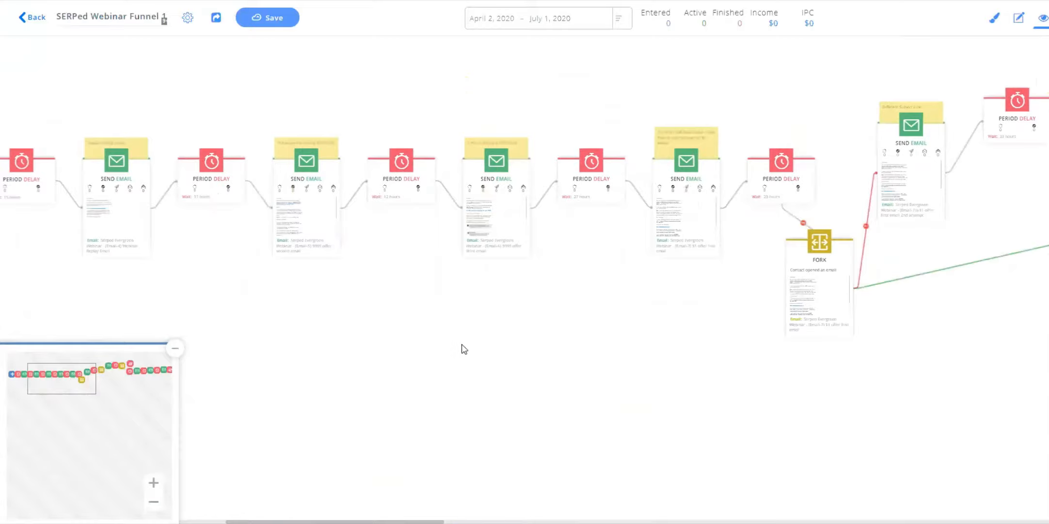
Pan across the funnel's fork branches and toggle the minimap to examine the layout of its paths.
left_click_drag(818, 301, 544, 379)
left_click_drag(795, 339, 518, 344)
left_click_drag(836, 337, 504, 345)
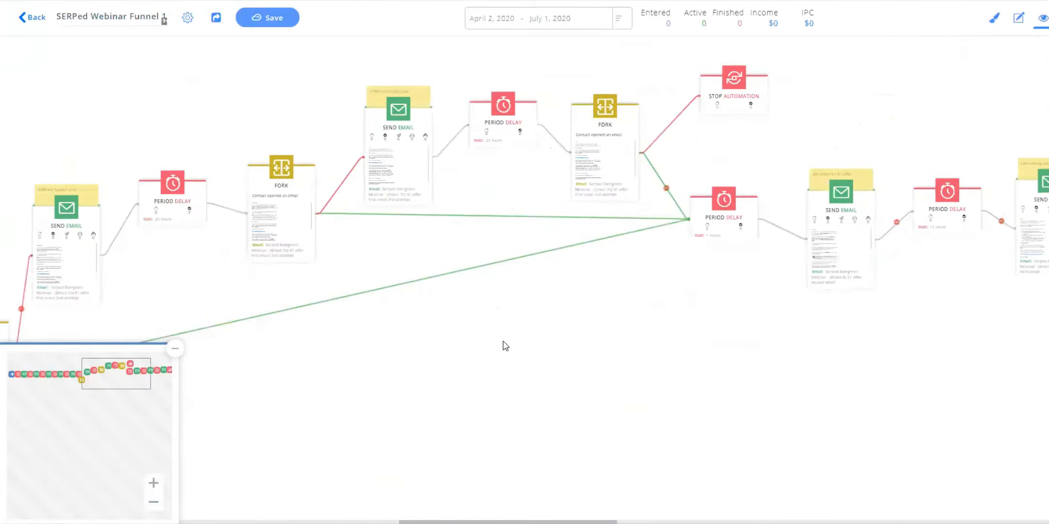
left_click_drag(740, 347, 645, 327)
left_click_drag(462, 317, 722, 326)
mouse_move(358, 334)
left_mouse_down()
mouse_move(705, 321)
mouse_move(517, 331)
left_mouse_up()
left_click(174, 349)
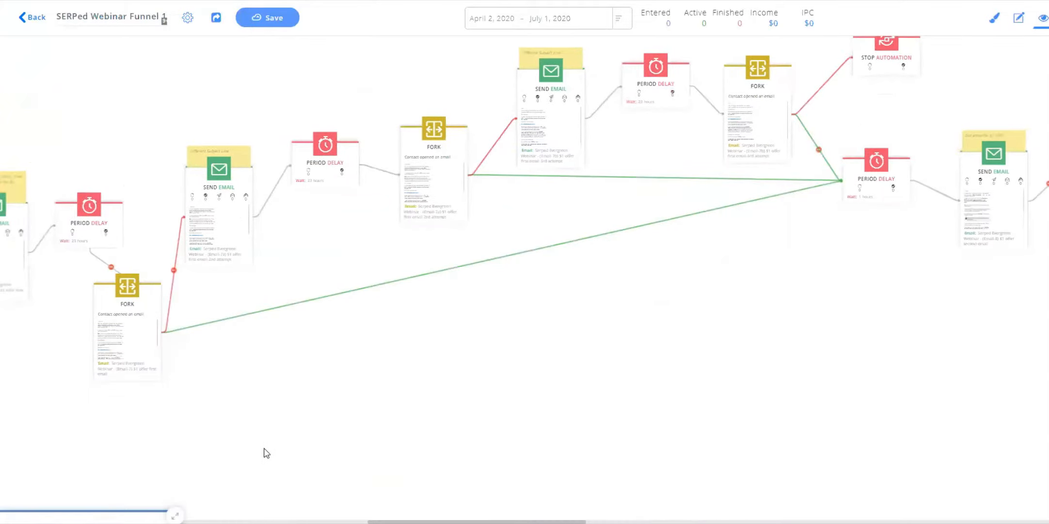
left_click(175, 514)
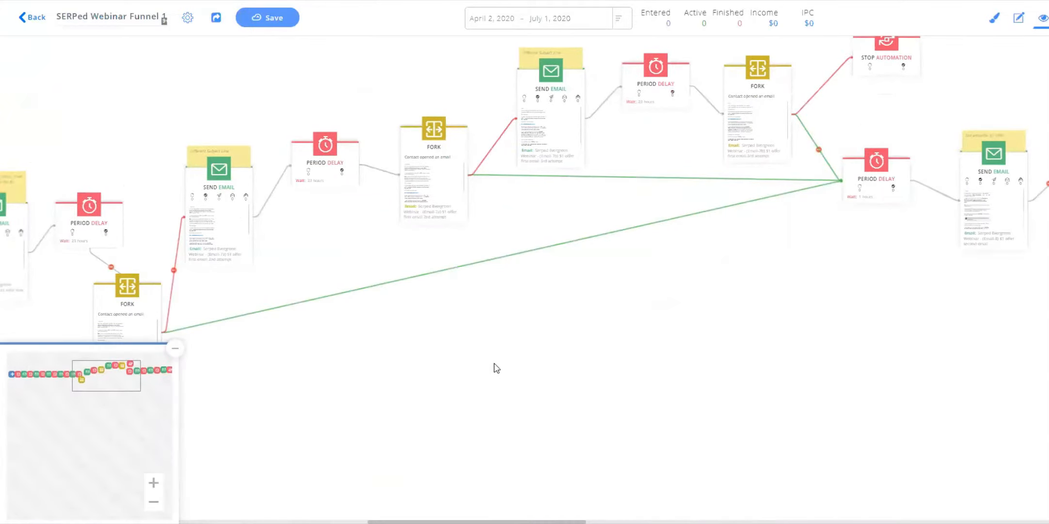
left_click_drag(418, 374, 668, 363)
left_click_drag(101, 369, 42, 372)
left_click_drag(684, 402, 422, 364)
left_click_drag(742, 378, 361, 350)
left_click_drag(780, 322, 534, 388)
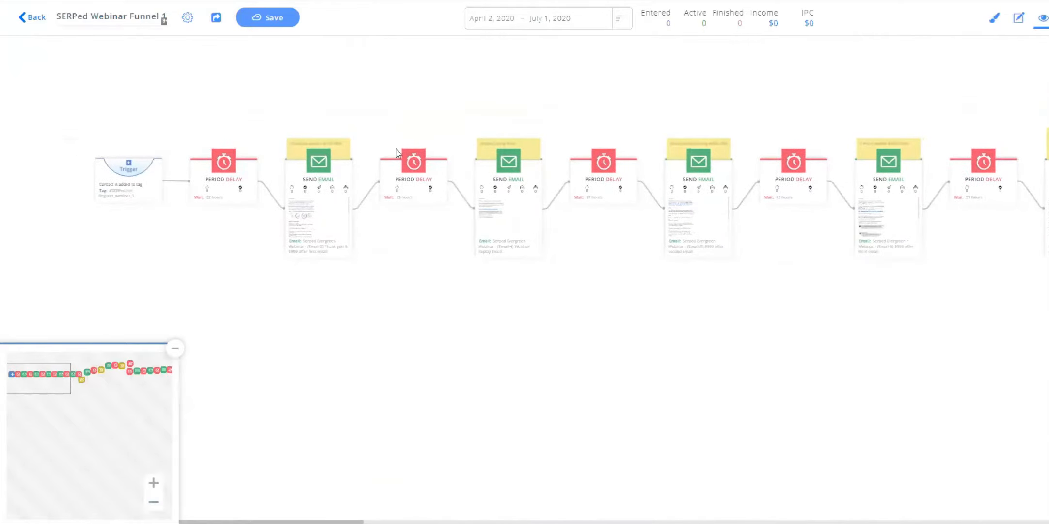
Preview the first Send Email node's message, scroll through its content, and close the preview.
left_click(320, 218)
scroll(407, 292, "down", 3)
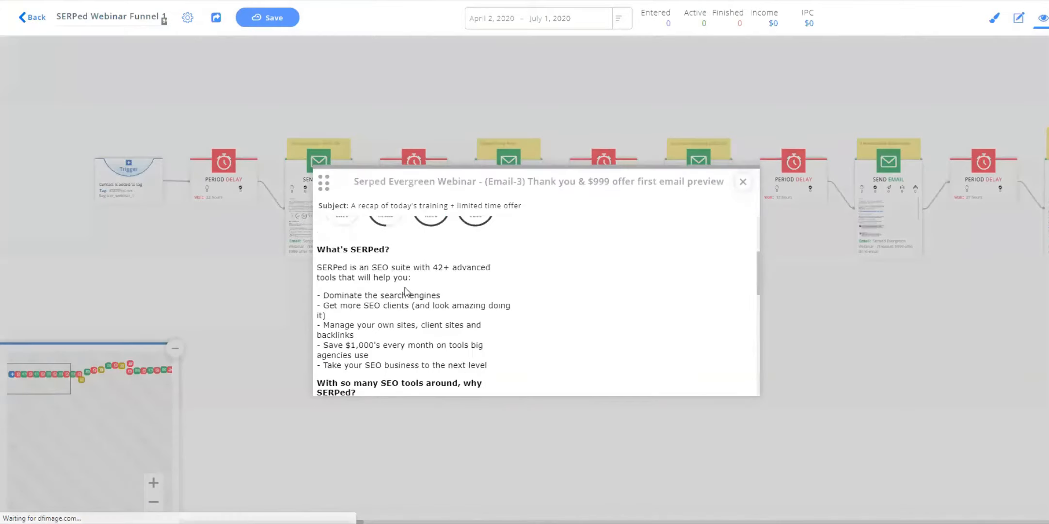
scroll(407, 292, "up", 2)
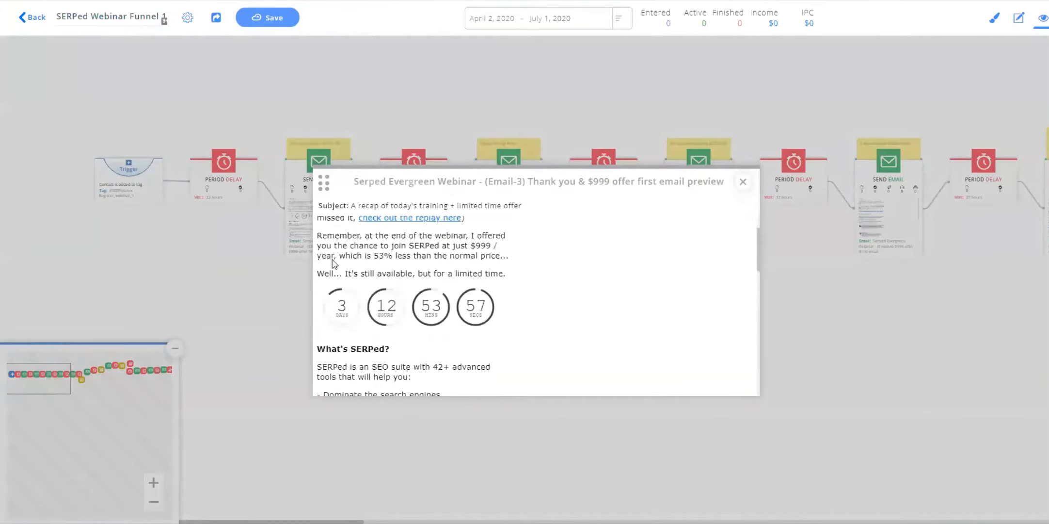
left_click(743, 182)
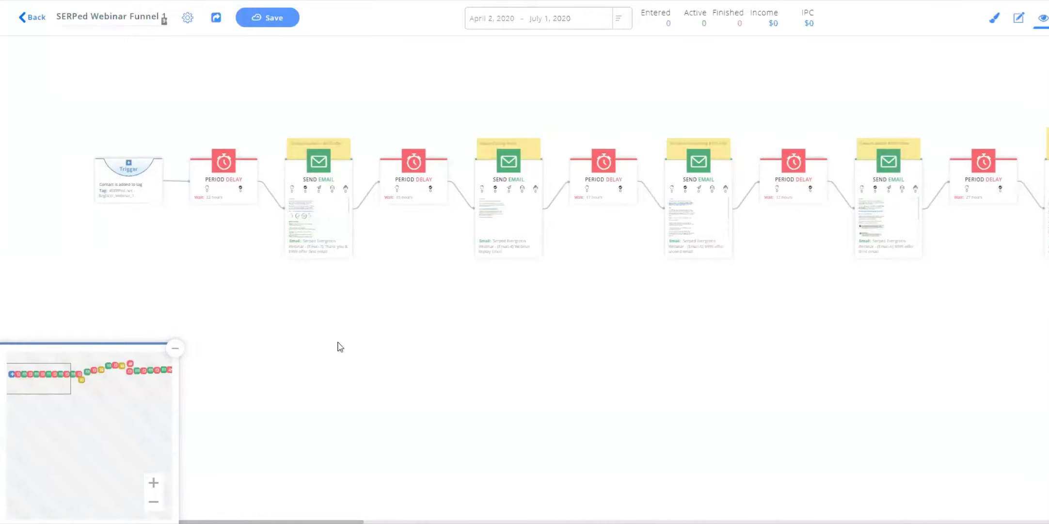
Set the statistics date range to January 1, 2010 – July 1, 2020 and open the entered contacts list.
left_click(176, 348)
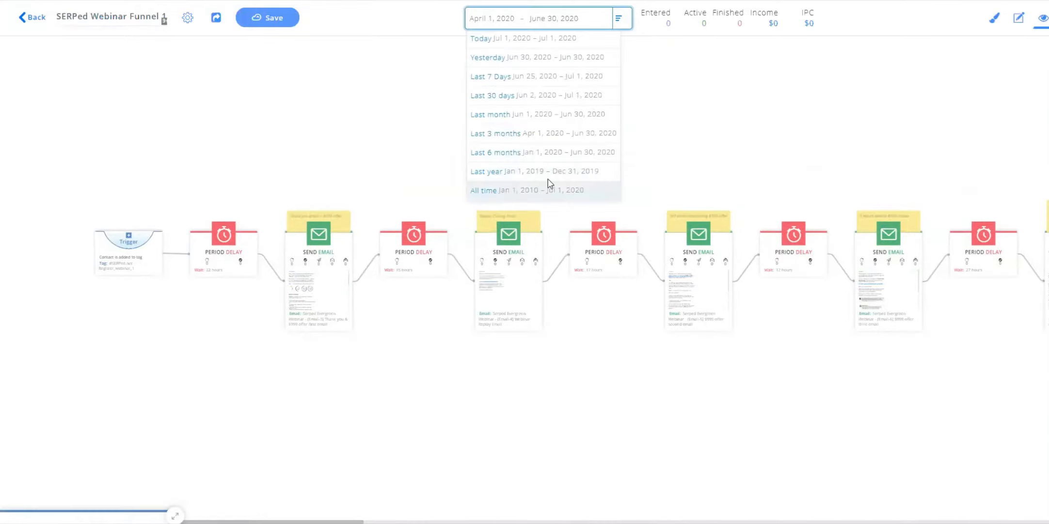
left_click(549, 184)
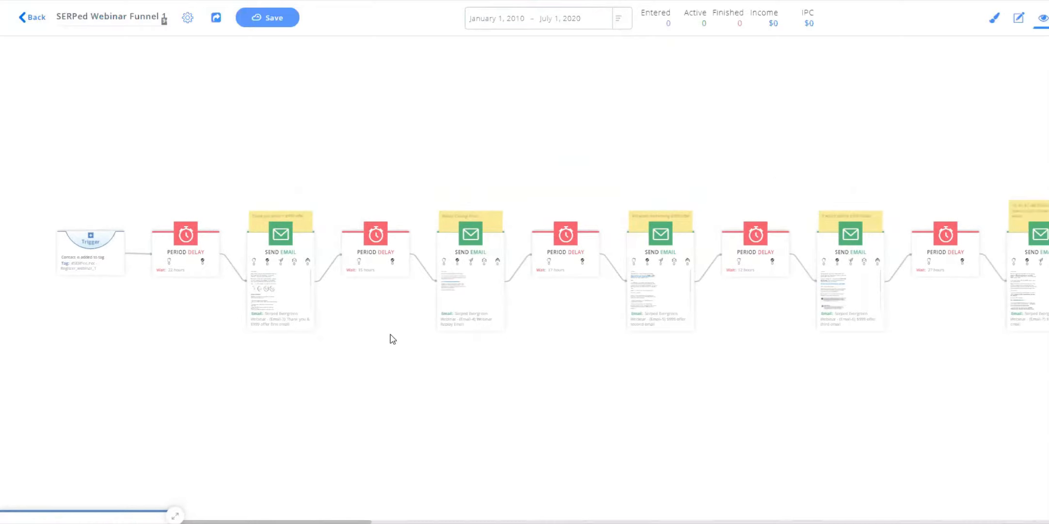
left_click(667, 24)
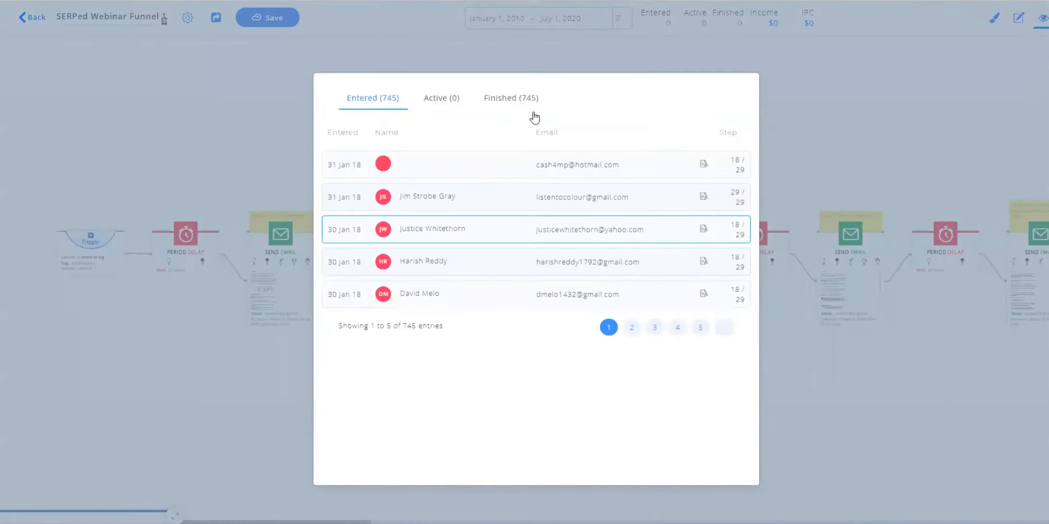
left_click(772, 118)
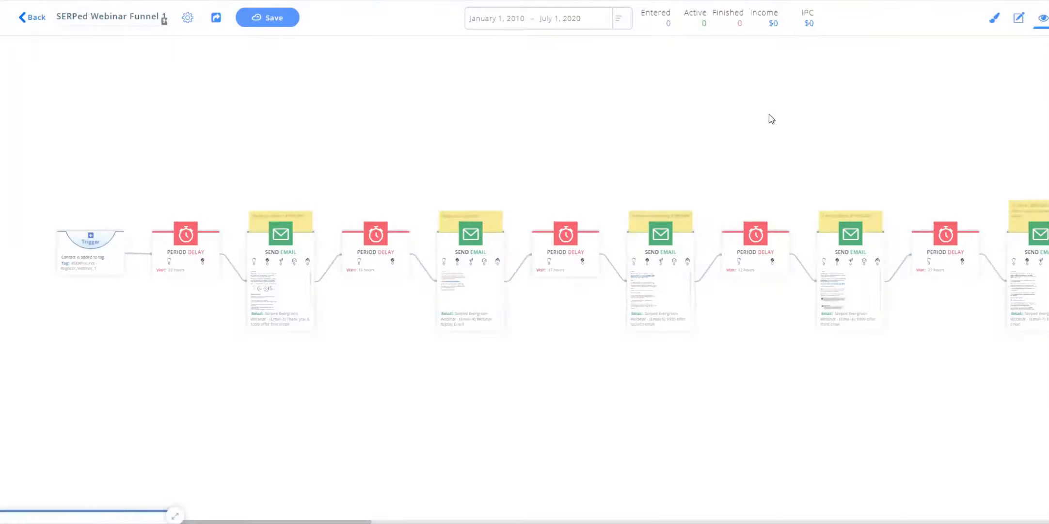
Pan to the Send Email after the forks and open its email statistics.
left_click_drag(782, 118, 842, 119)
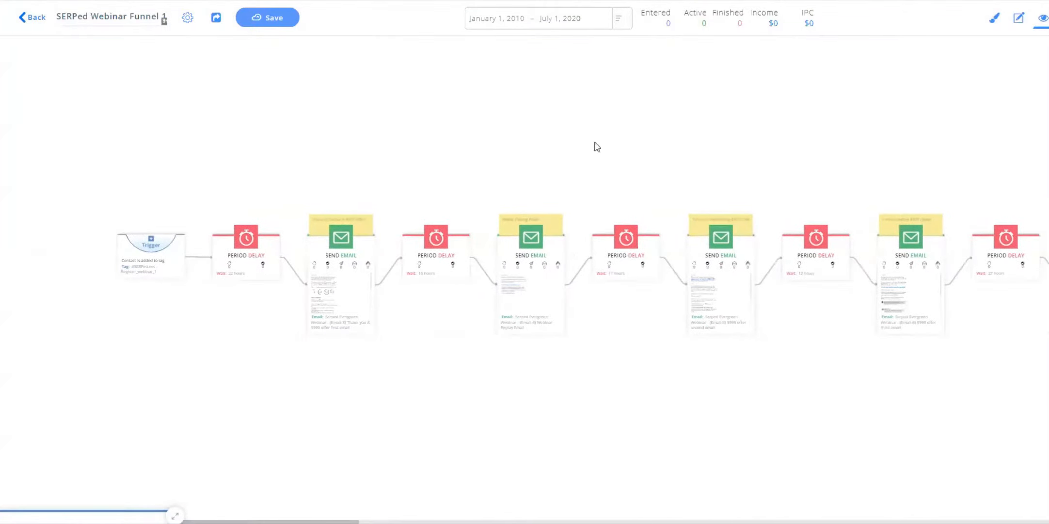
left_click_drag(748, 139, 650, 139)
left_click_drag(943, 138, 432, 143)
left_click_drag(847, 119, 487, 113)
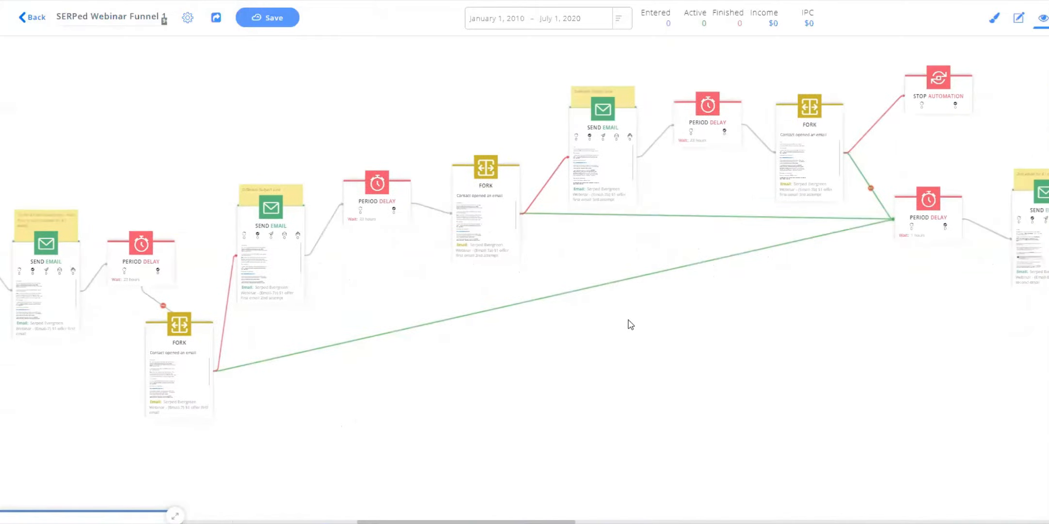
left_click_drag(628, 324, 454, 394)
left_click_drag(687, 373, 488, 314)
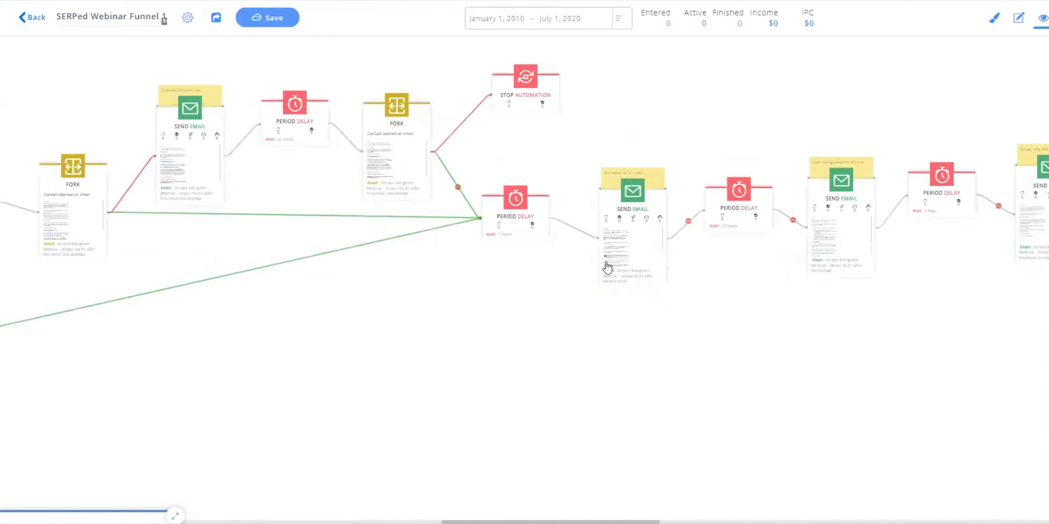
left_click(630, 221)
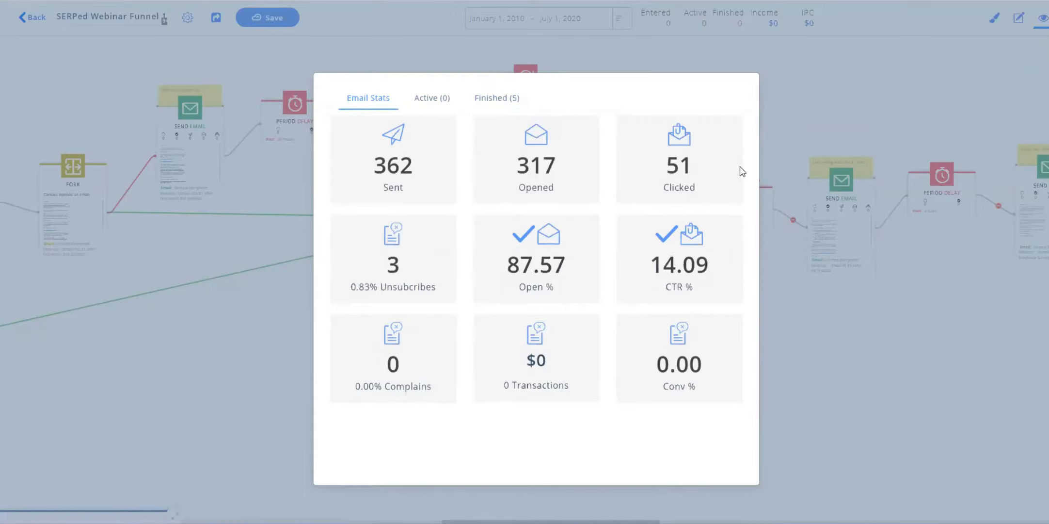
left_click(802, 319)
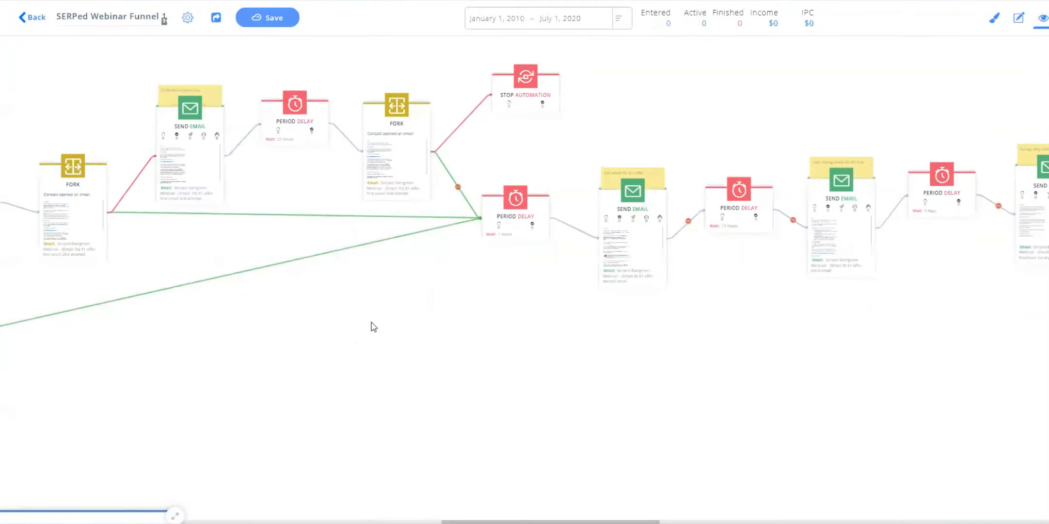
Open the funnel's Income breakdown and review its Transactions and Emails tabs.
scroll(550, 347, "left", 5)
scroll(543, 361, "left", 4)
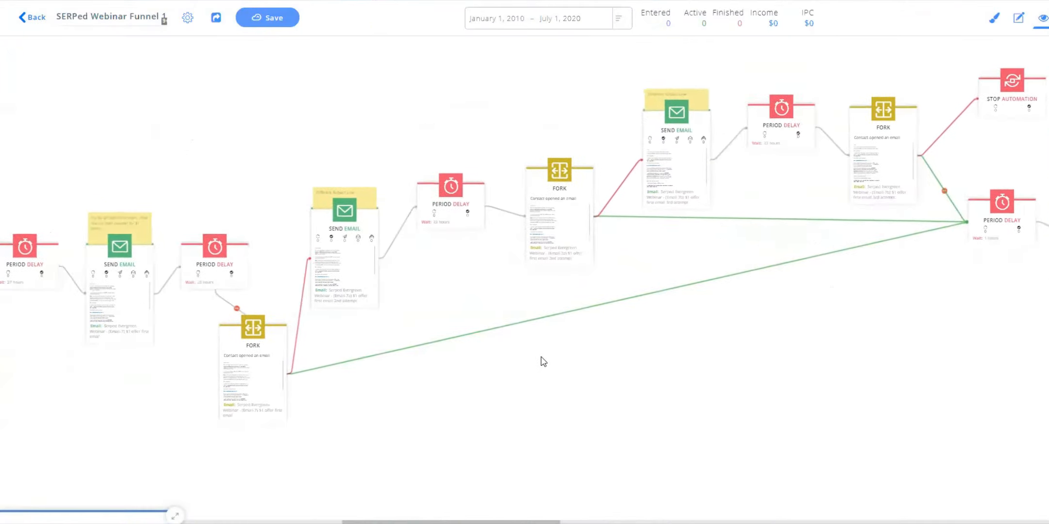
left_click_drag(542, 358, 507, 368)
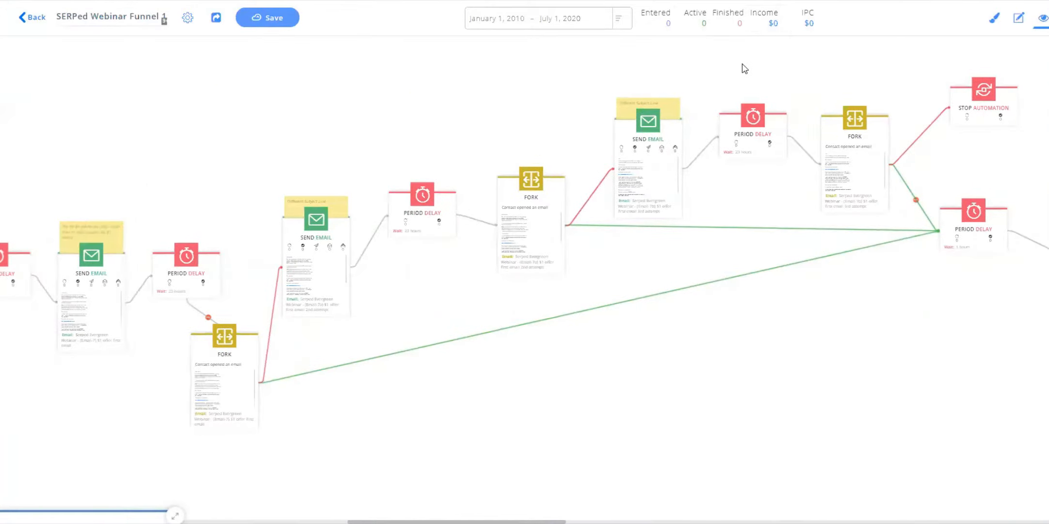
scroll(745, 68, "right", 2)
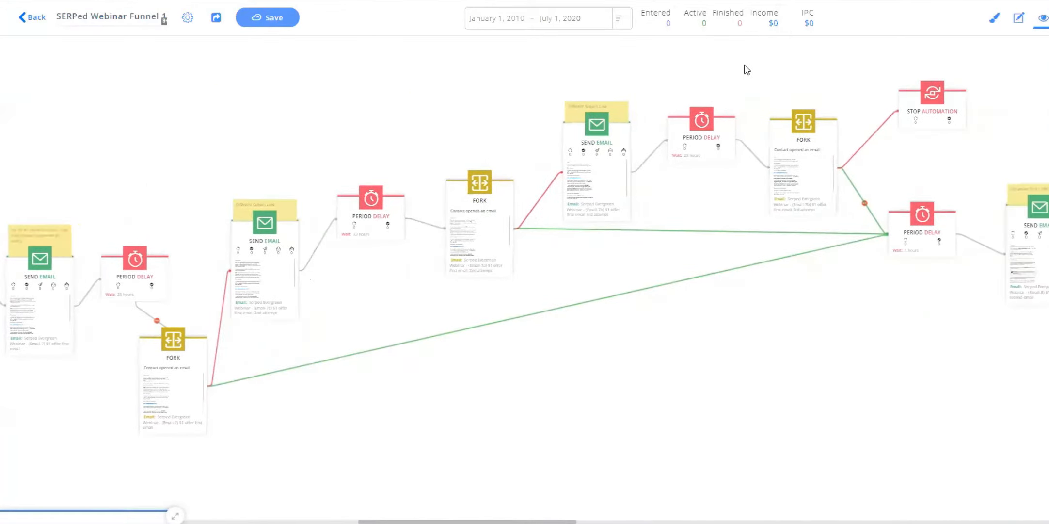
left_click(774, 26)
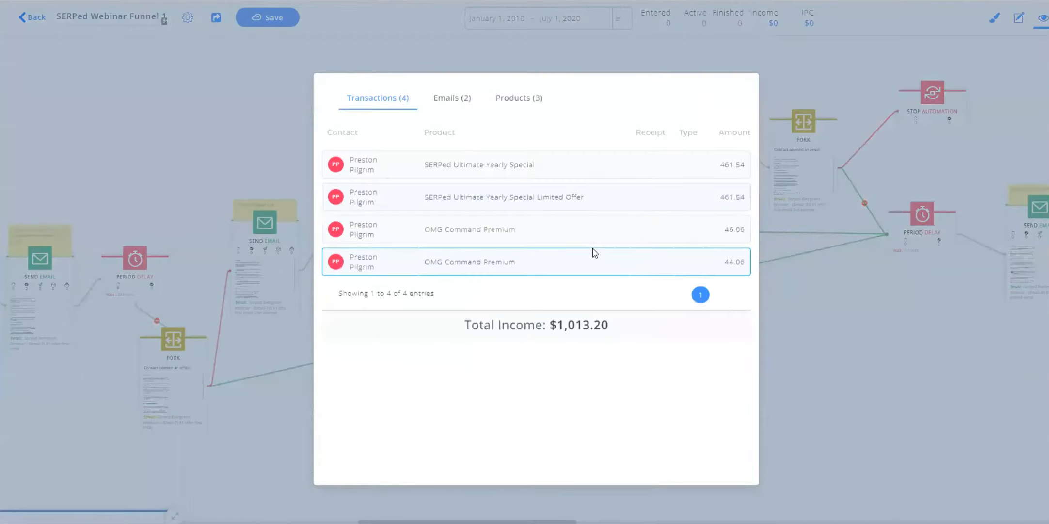
left_click_drag(466, 325, 664, 337)
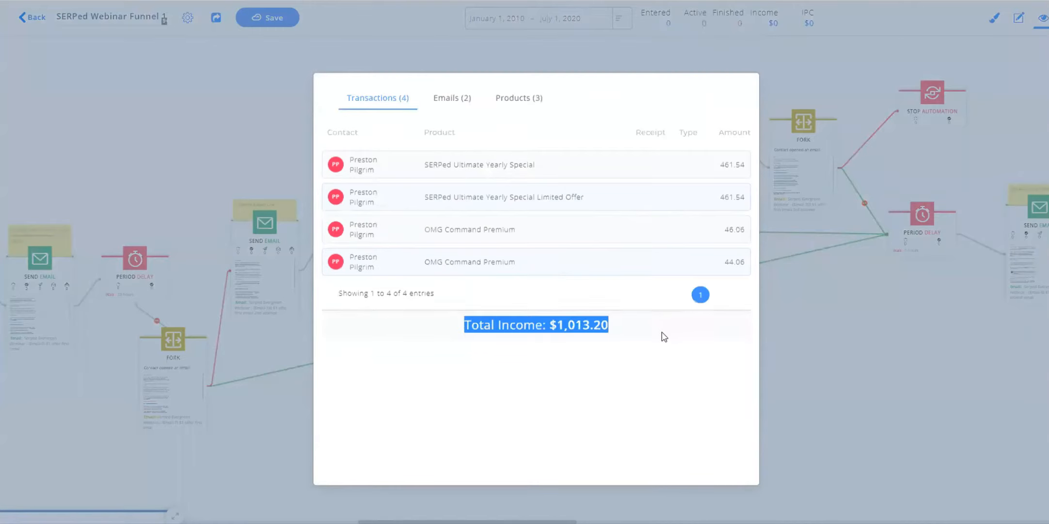
left_click(627, 316)
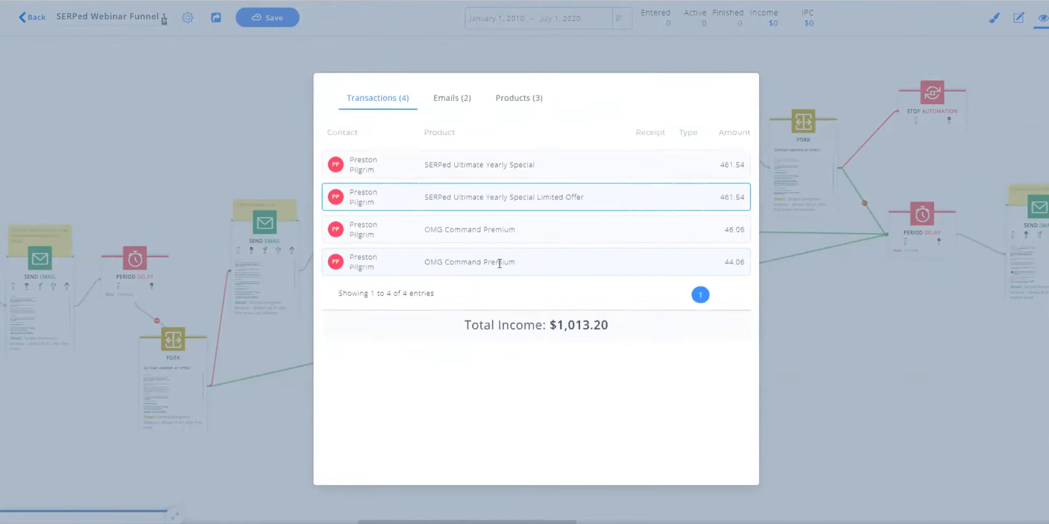
left_click_drag(534, 325, 663, 324)
left_click(659, 321)
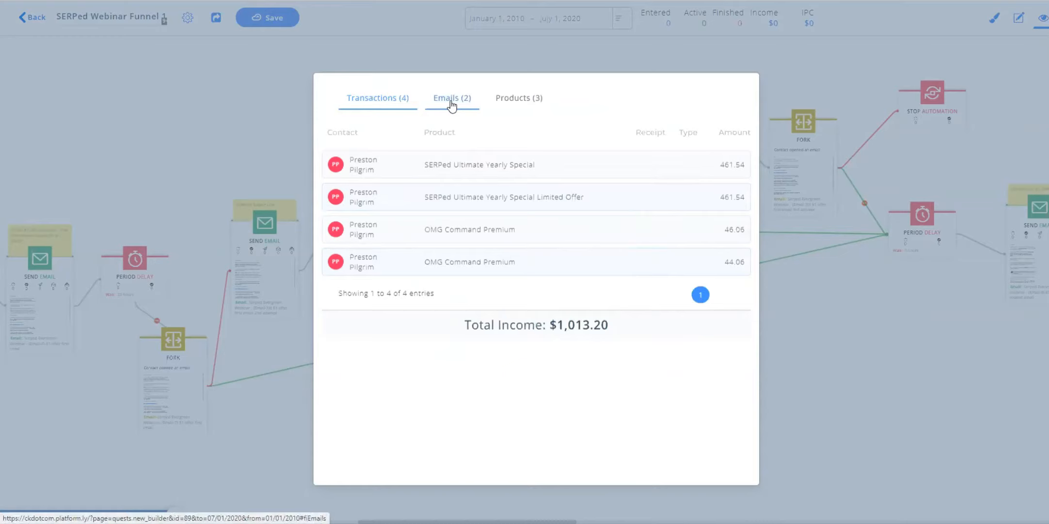
left_click(452, 104)
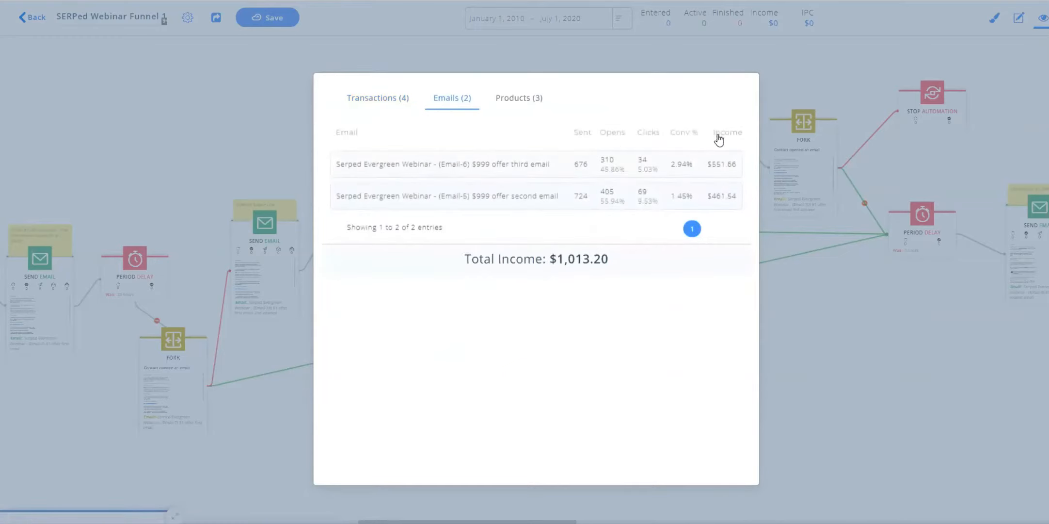
Close the income breakdown and pan back to the funnel's trigger.
left_click(786, 253)
left_click_drag(850, 300, 671, 296)
left_click_drag(741, 305, 653, 327)
left_click_drag(82, 391, 701, 367)
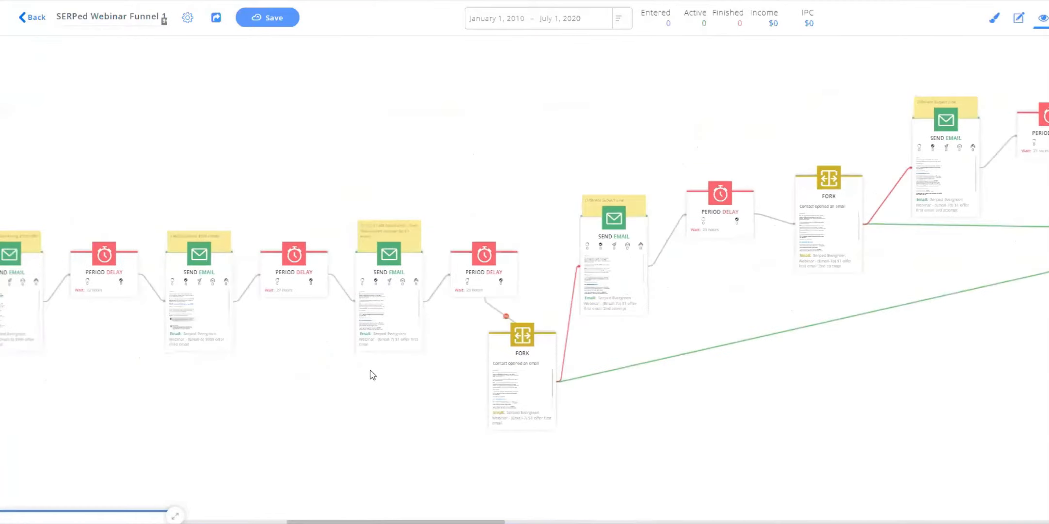
left_click_drag(370, 374, 632, 374)
left_click_drag(197, 424, 494, 381)
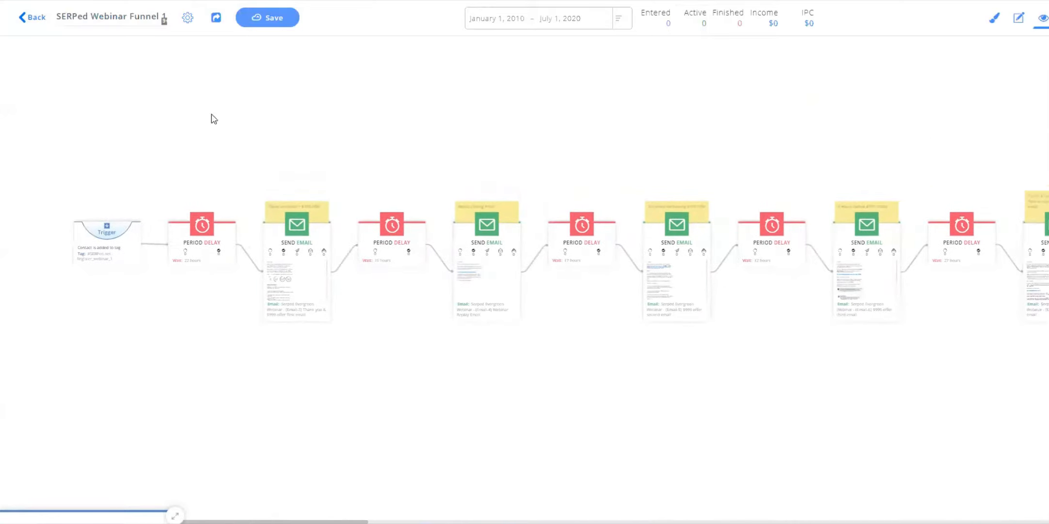
Open the funnel's share settings and enable sharing.
left_click(216, 18)
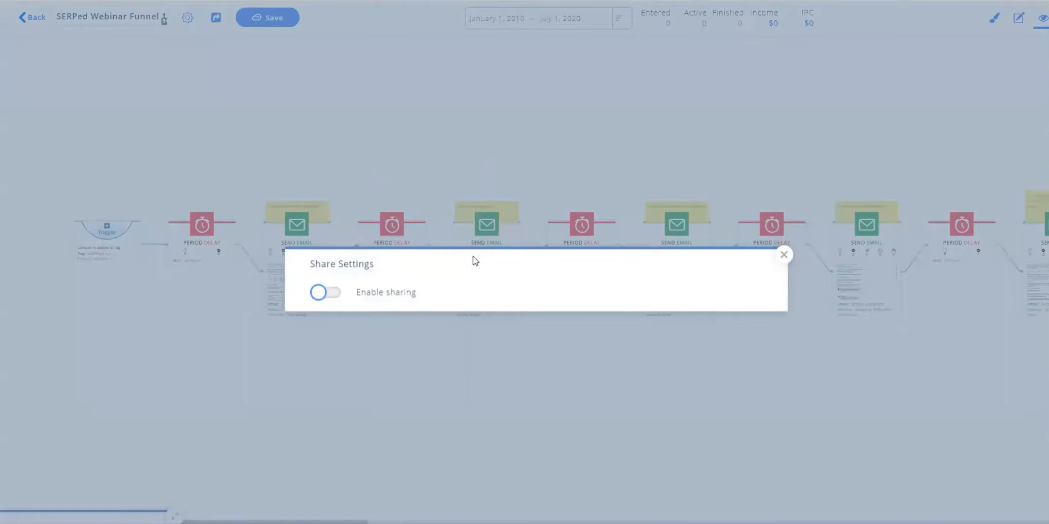
left_click(321, 293)
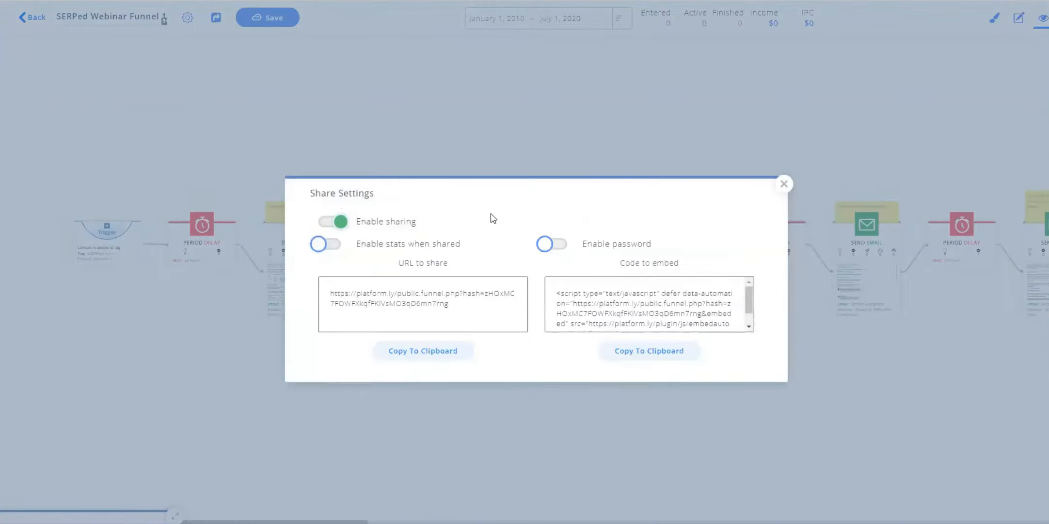
double_click(373, 294)
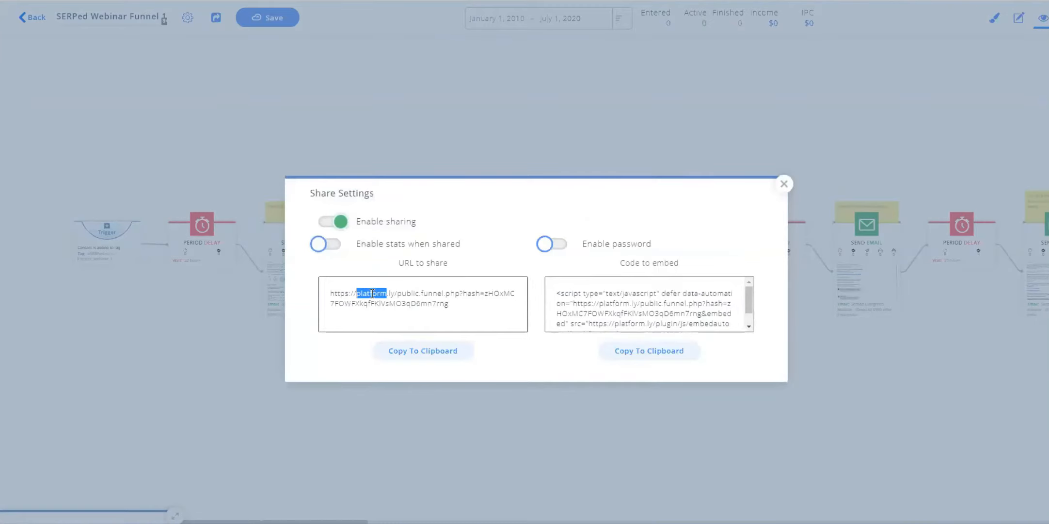
left_click_drag(449, 304, 331, 290)
left_click(649, 286)
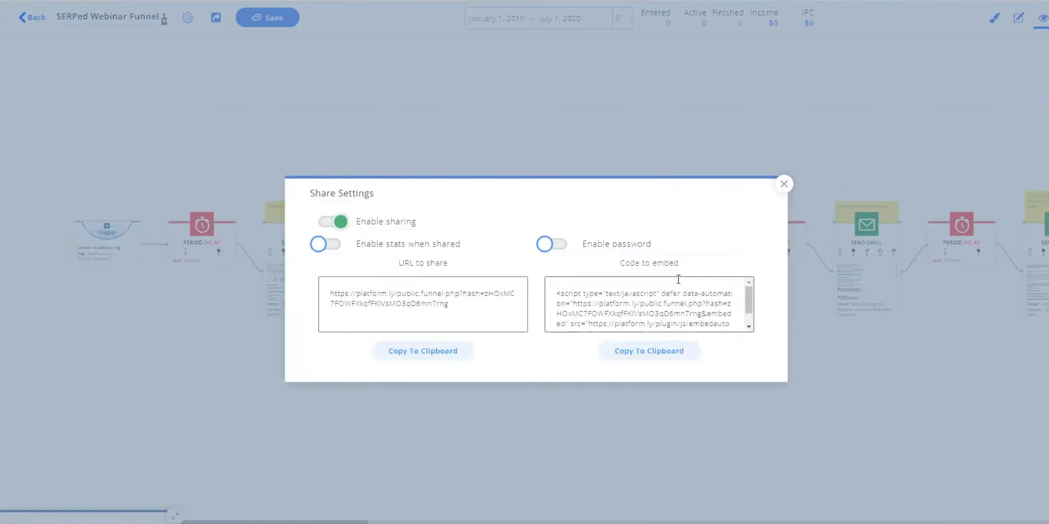
Select parts of the share URL and embed code to examine the sharing links.
left_click_drag(555, 295, 635, 318)
left_click(667, 311)
scroll(657, 310, "up", 2)
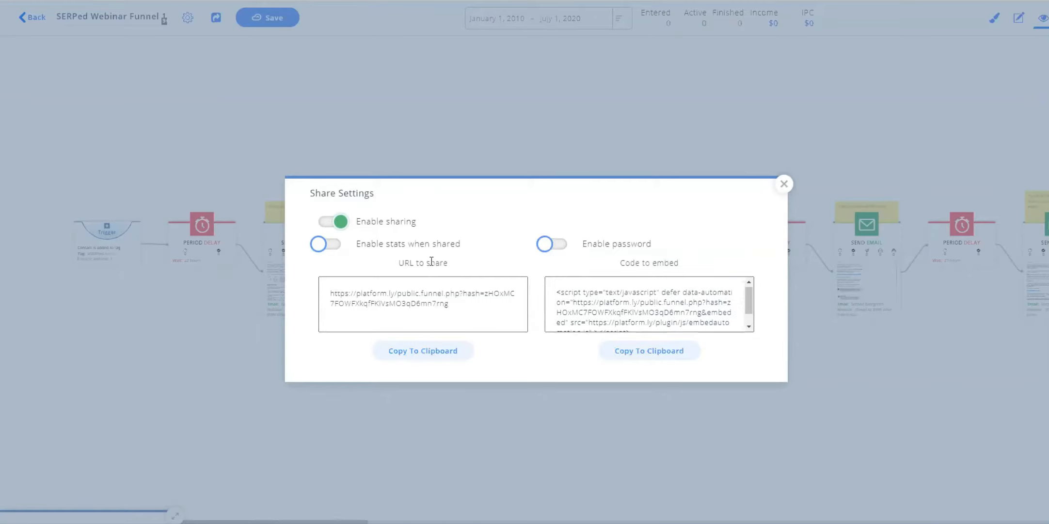
triple_click(395, 297)
triple_click(638, 302)
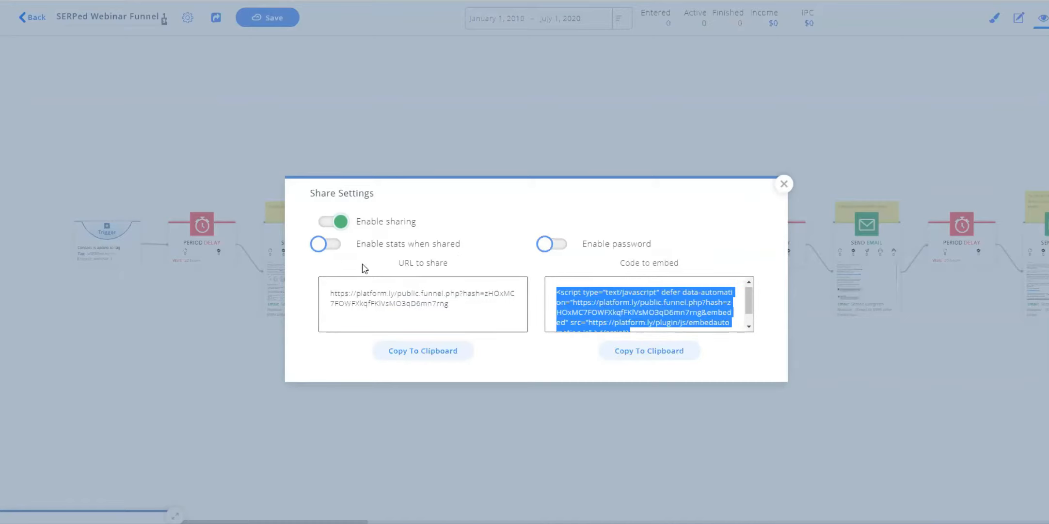
left_click(633, 290)
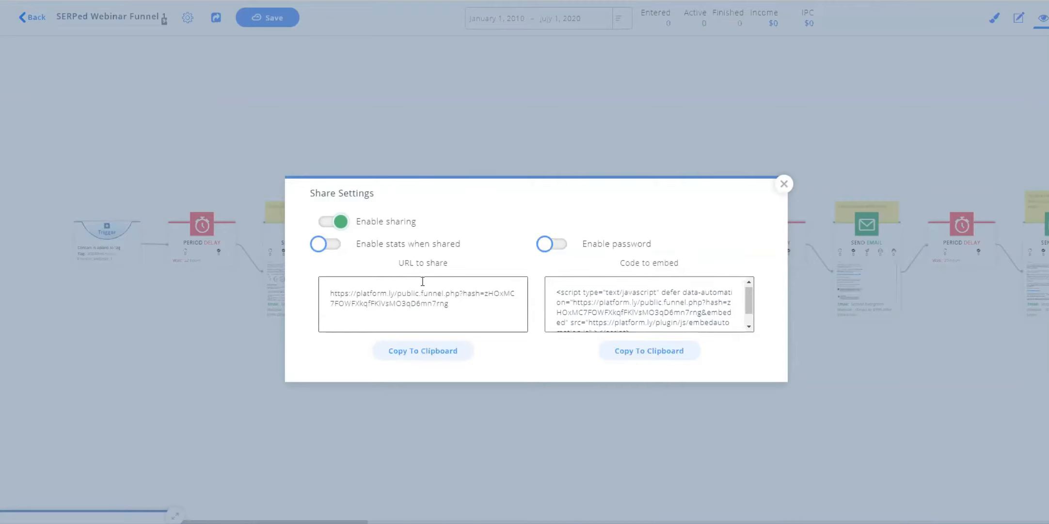
double_click(601, 309)
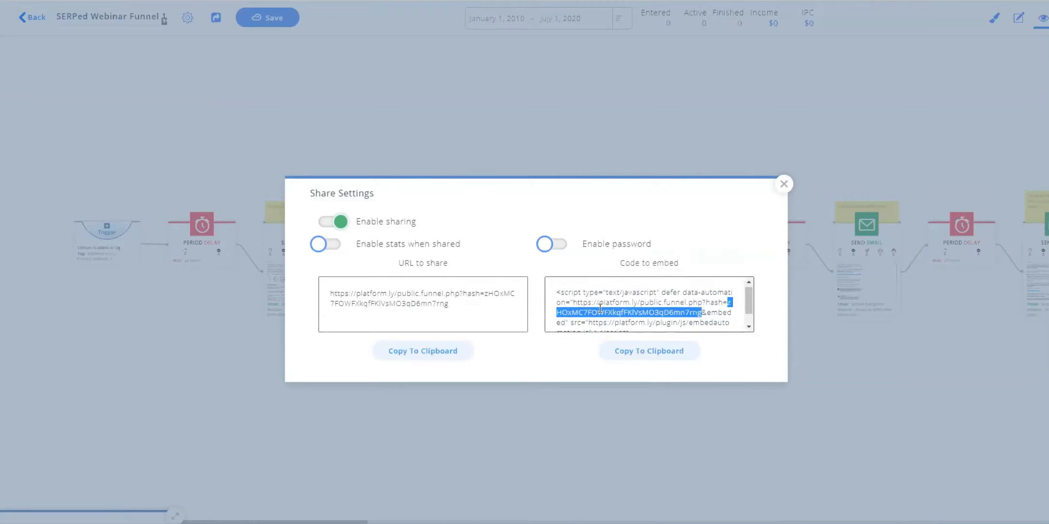
left_click(555, 264)
left_click(558, 300)
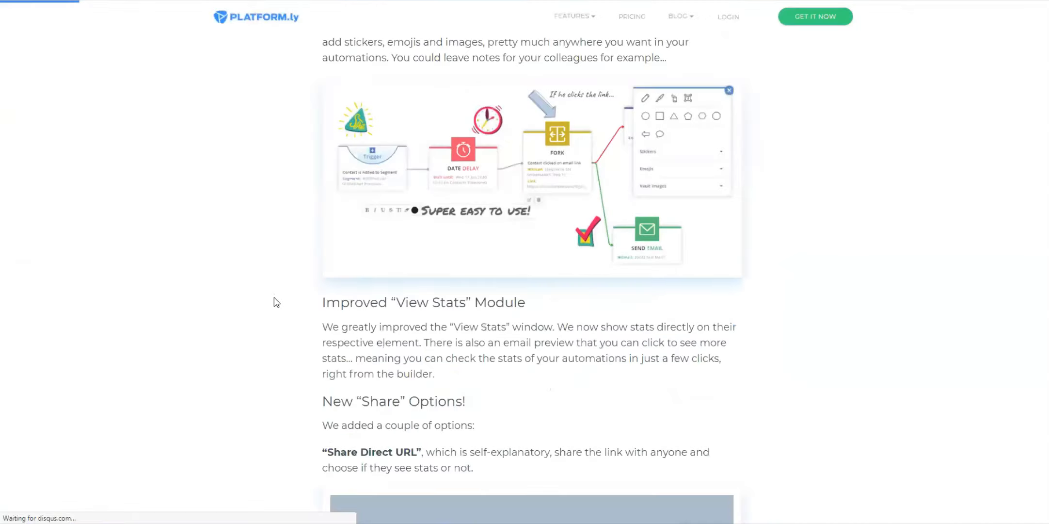
scroll(275, 301, "down", 8)
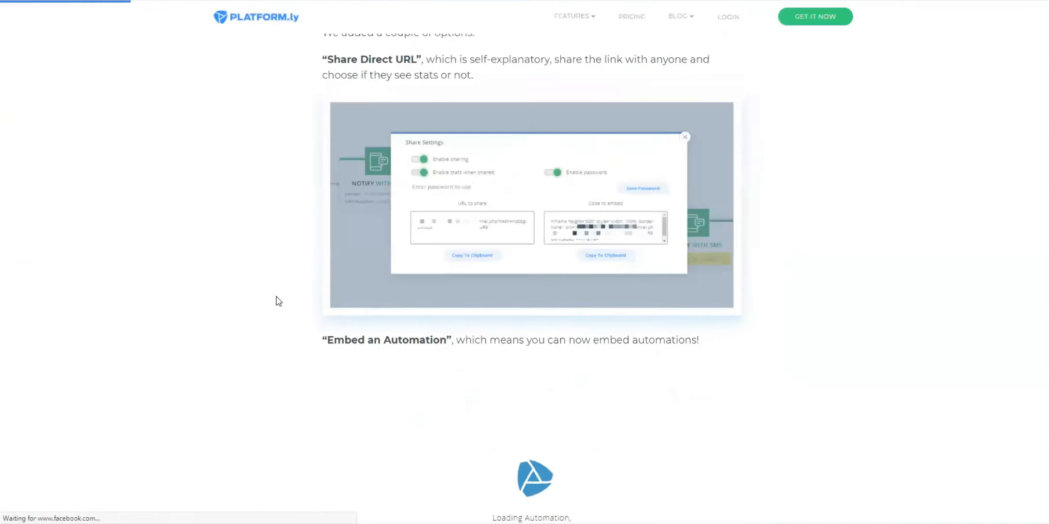
Scroll the blog post to the embedded automation example, view it full screen and pan around the workflow to examine it.
scroll(243, 297, "down", 3)
scroll(220, 295, "down", 2)
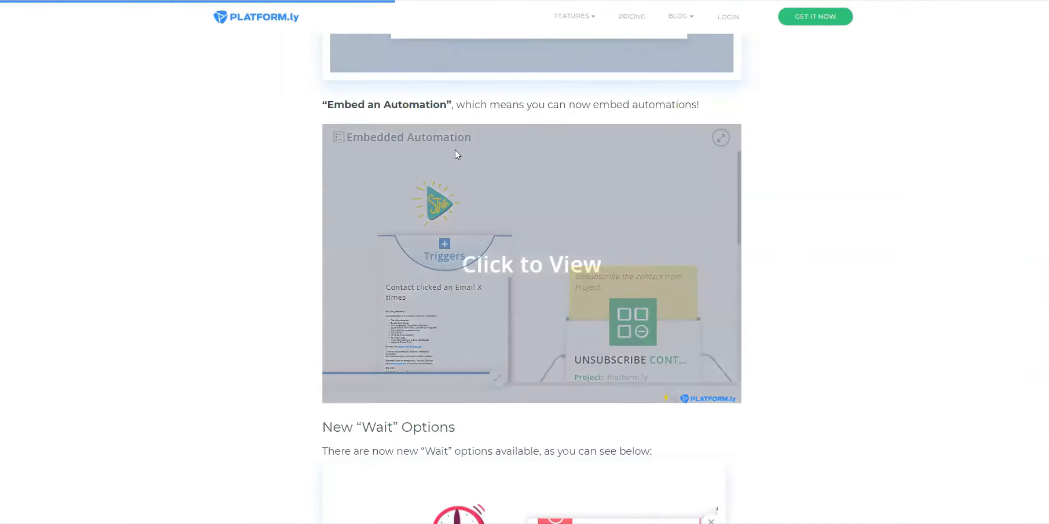
left_click(516, 247)
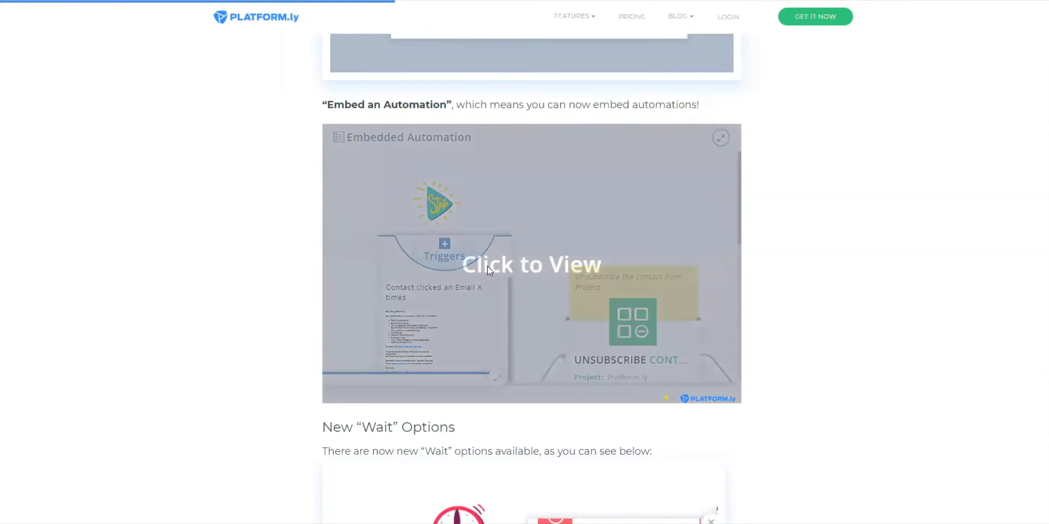
left_click(561, 270)
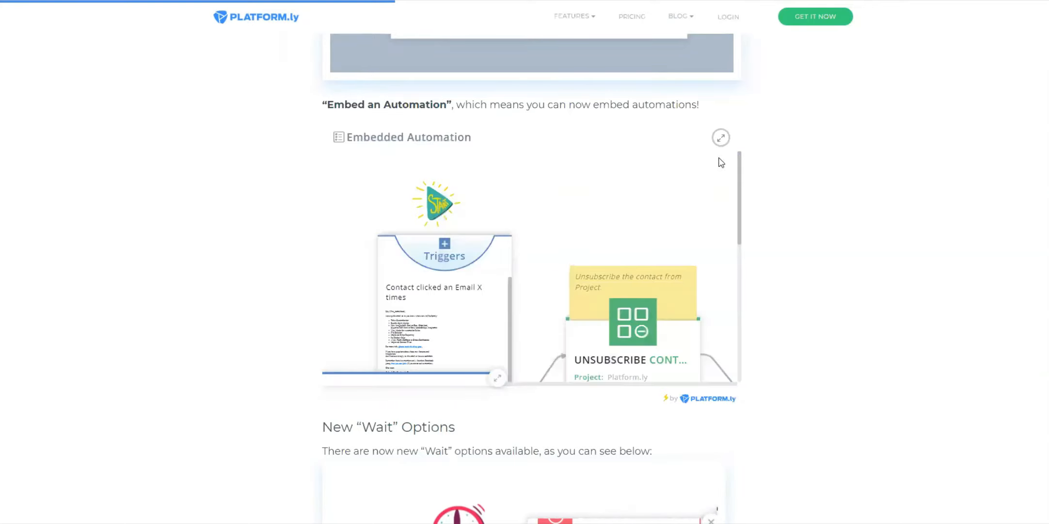
left_click(721, 138)
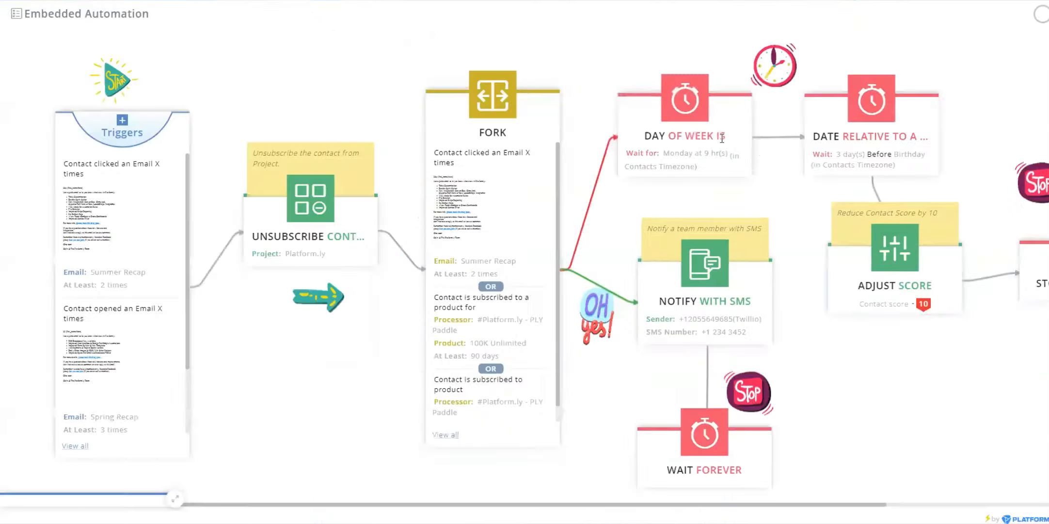
left_click_drag(458, 371, 743, 436)
left_click_drag(385, 375, 288, 343)
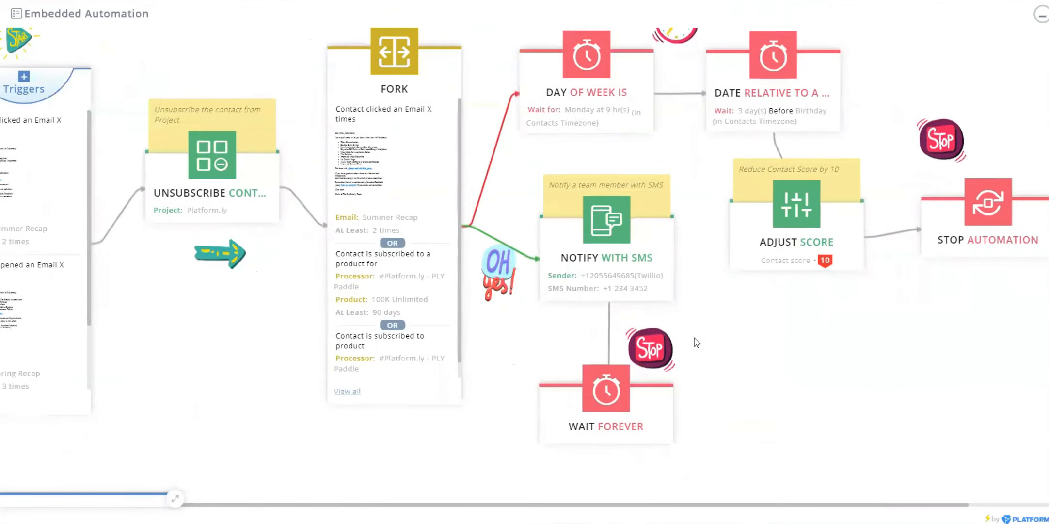
left_click_drag(774, 359, 665, 391)
left_click_drag(330, 354, 487, 349)
left_click_drag(263, 365, 404, 341)
left_click_drag(196, 375, 231, 349)
left_click_drag(863, 370, 831, 393)
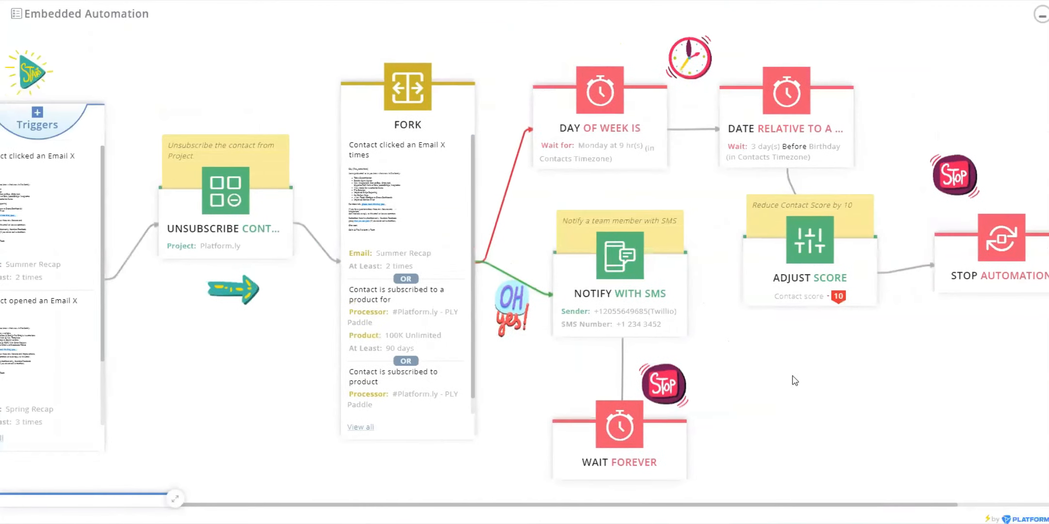
left_click(1043, 20)
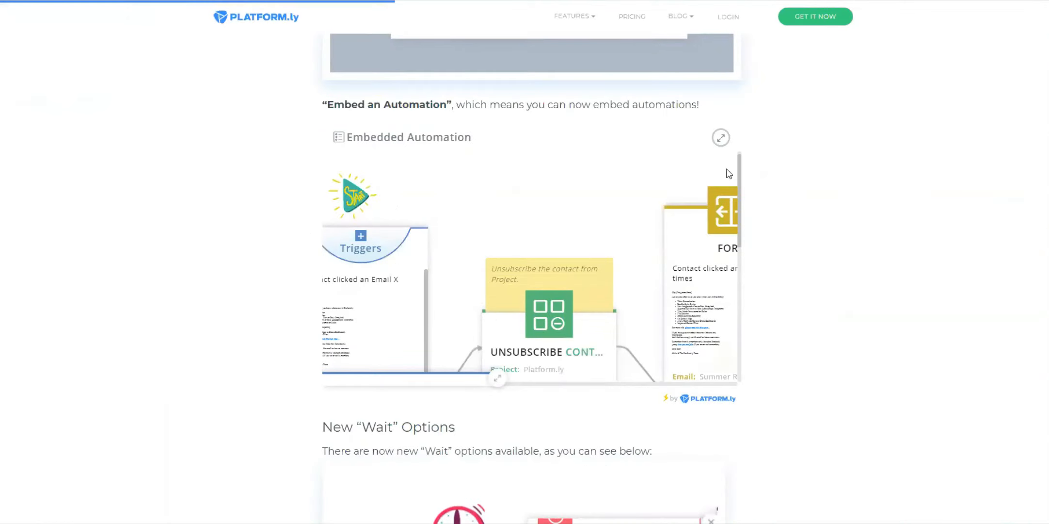
left_click(722, 138)
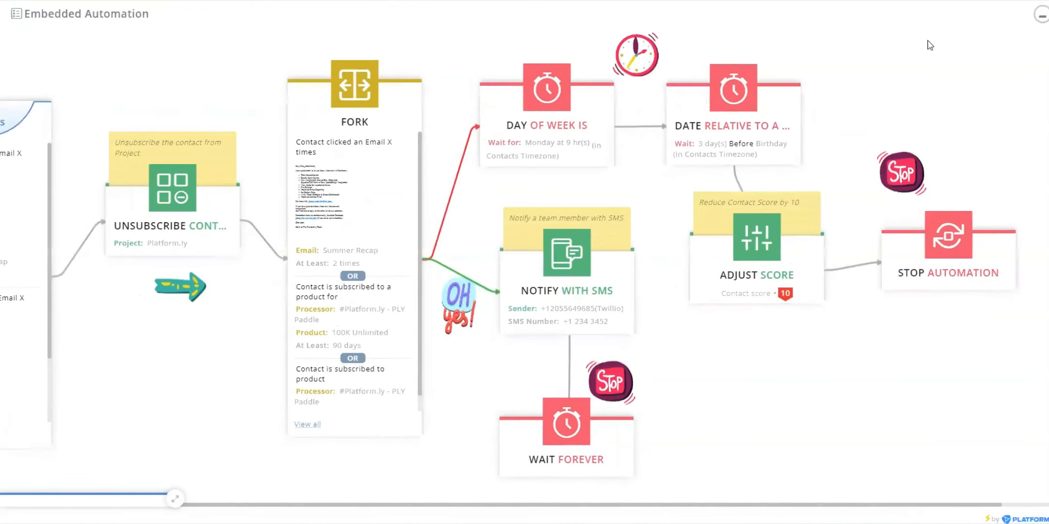
left_click(1041, 14)
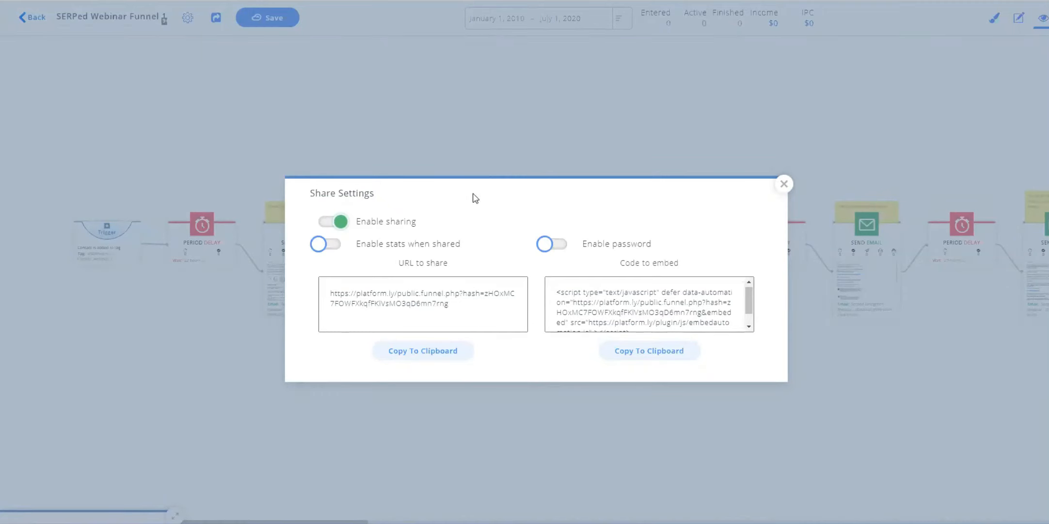
Close the funnel's share settings.
left_click(785, 184)
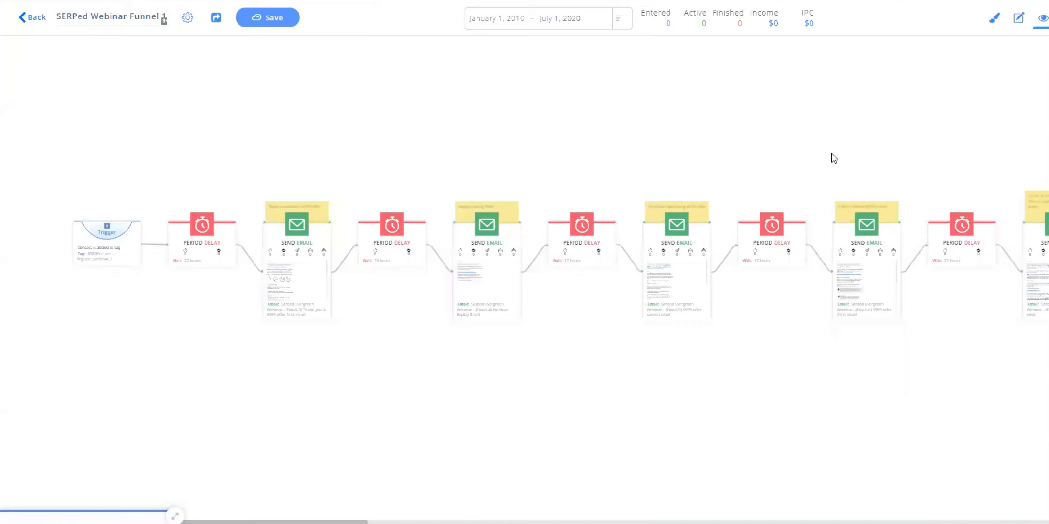